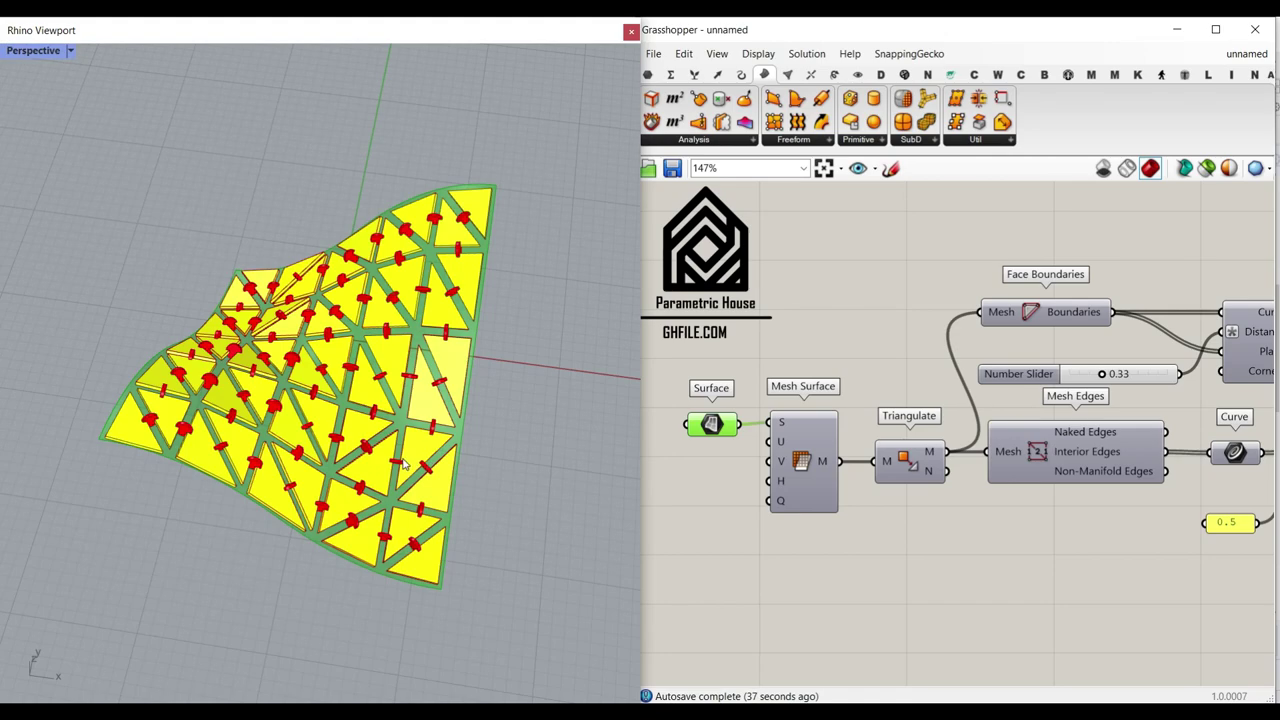
Examine the triangular panels and their connectors on the finished model up close and from several angles
right_click_drag(232, 482, 257, 452)
scroll(260, 480, "up", 5)
right_click_drag(263, 500, 358, 432)
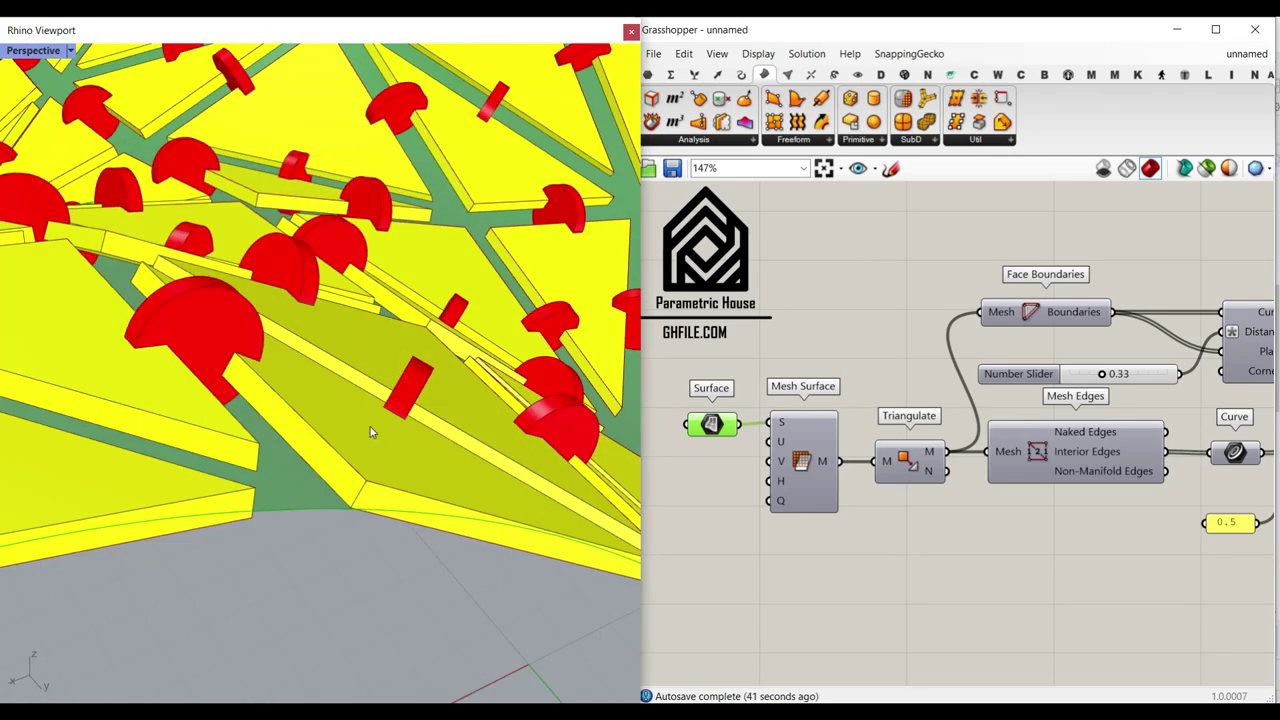
scroll(370, 432, "down", 5)
scroll(705, 428, "up", 4)
left_click_drag(734, 428, 722, 422)
scroll(434, 368, "down", 5)
right_click_drag(434, 368, 395, 420)
Set the distance slider of the Offset Curve component to 0.41
right_click_drag(948, 394, 766, 386)
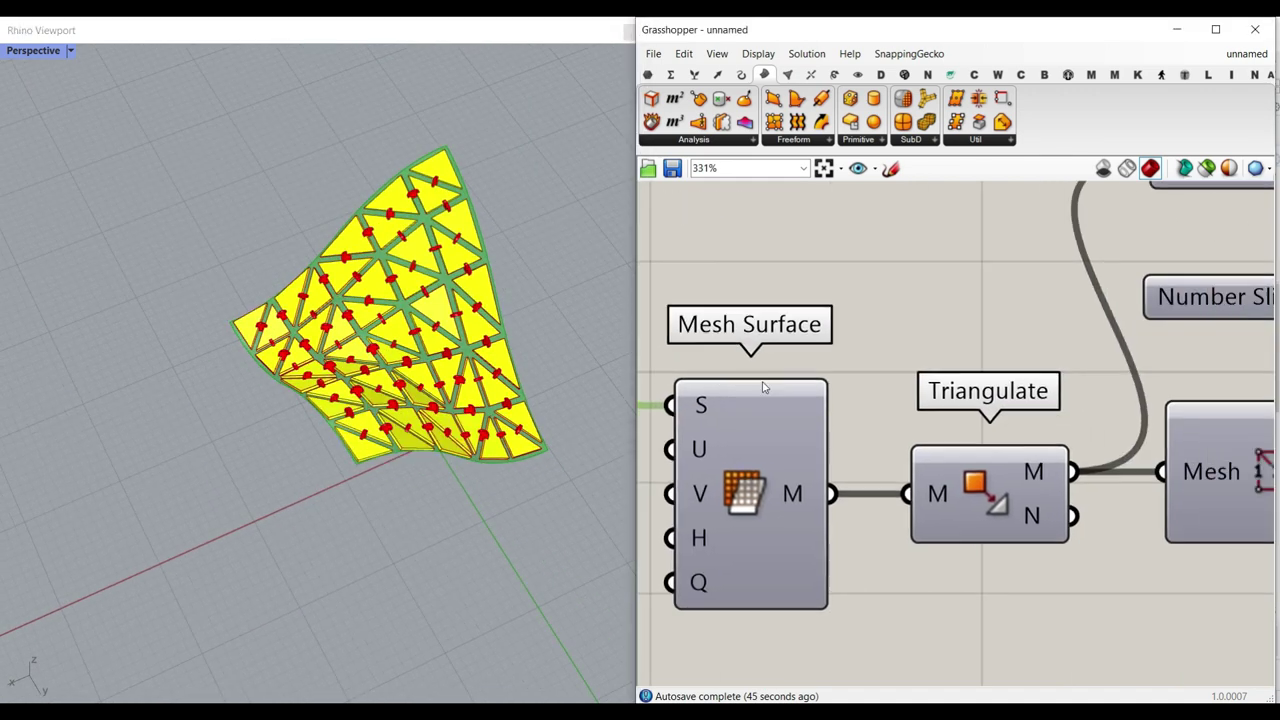
scroll(766, 386, "down", 5)
right_click_drag(866, 384, 735, 415)
right_click_drag(467, 362, 380, 362)
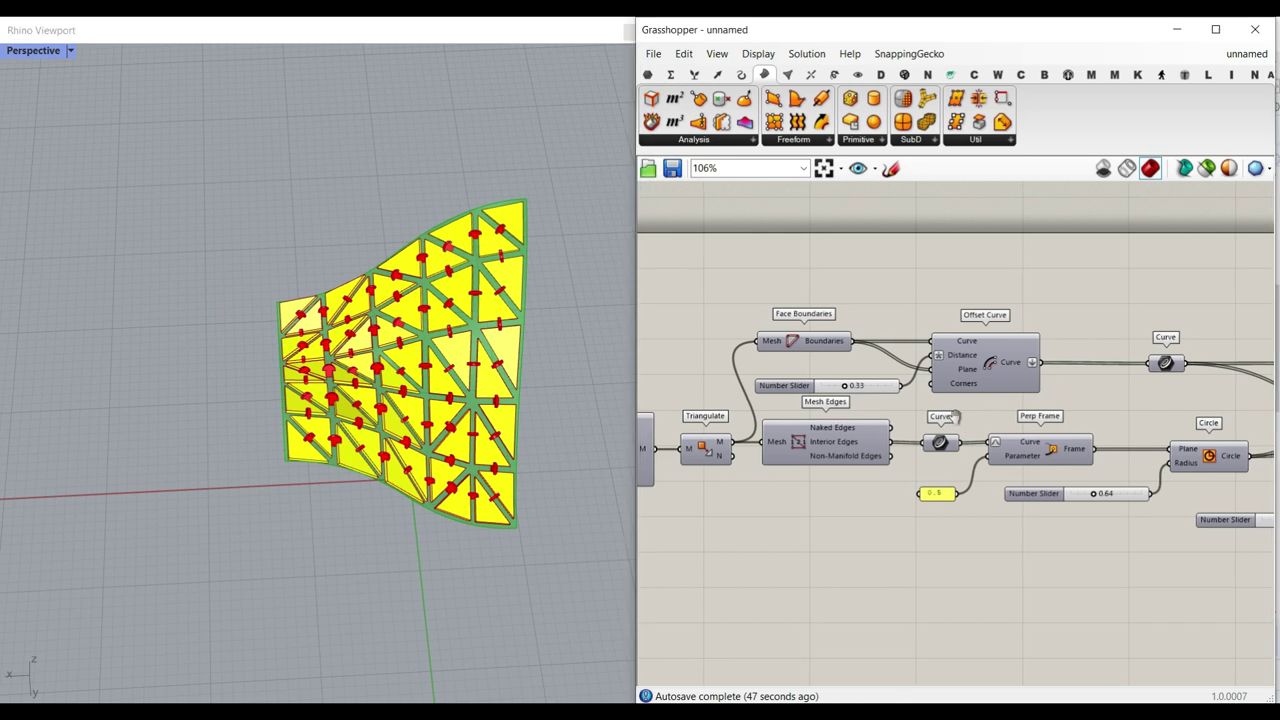
right_click_drag(962, 427, 869, 418)
scroll(742, 398, "up", 6)
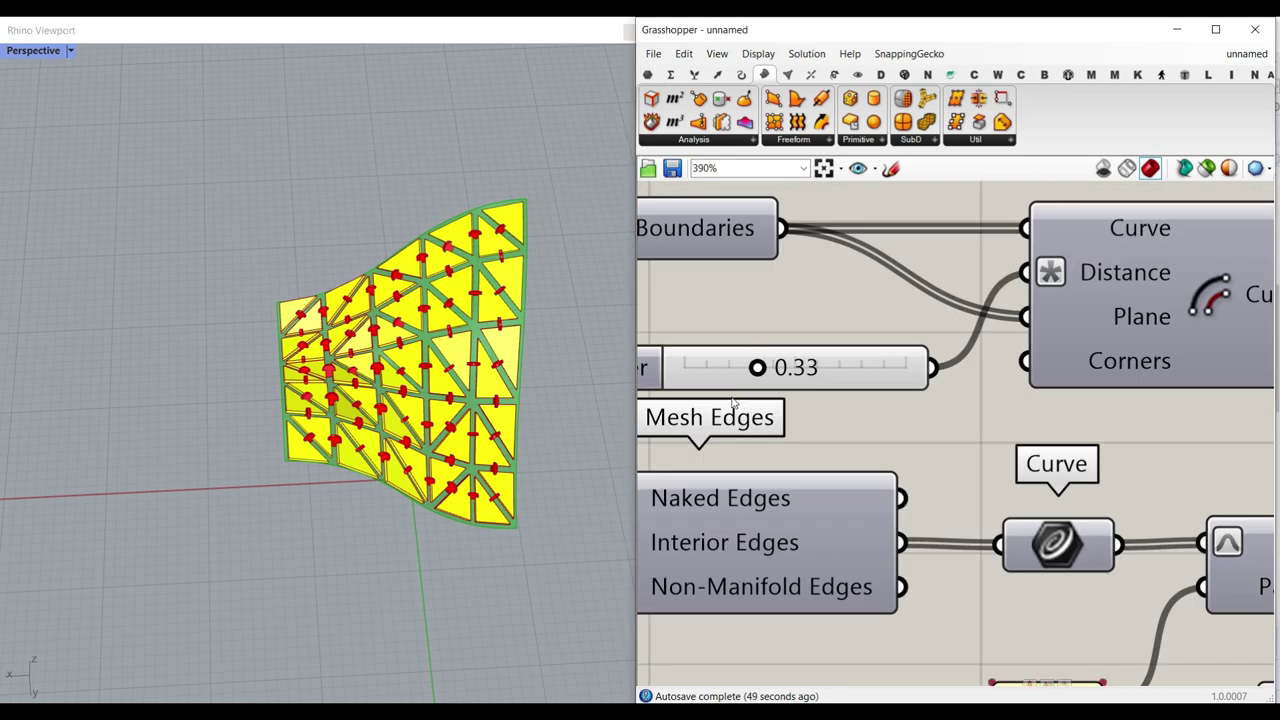
left_click_drag(834, 388, 853, 392)
Inspect the gaps between the offset panels and how the notched connectors join neighbouring triangles
scroll(378, 296, "up", 8)
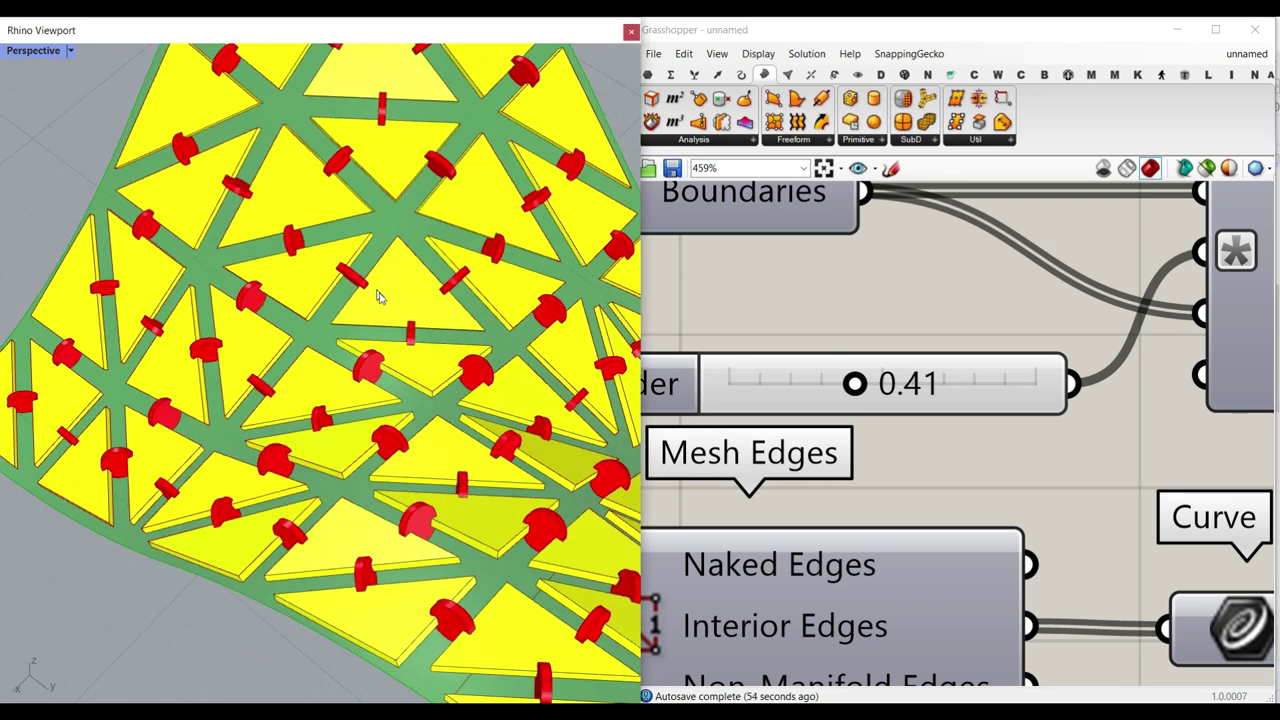
scroll(181, 331, "up", 4)
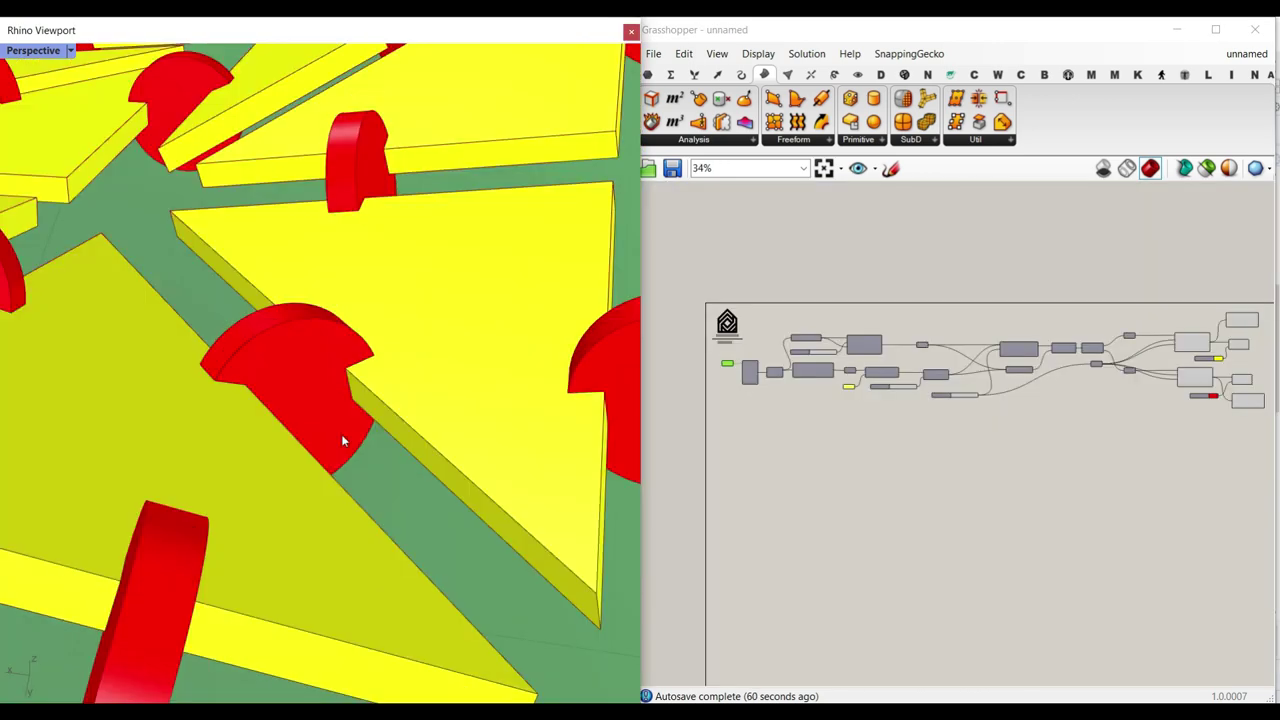
scroll(379, 336, "down", 8)
scroll(177, 409, "up", 10)
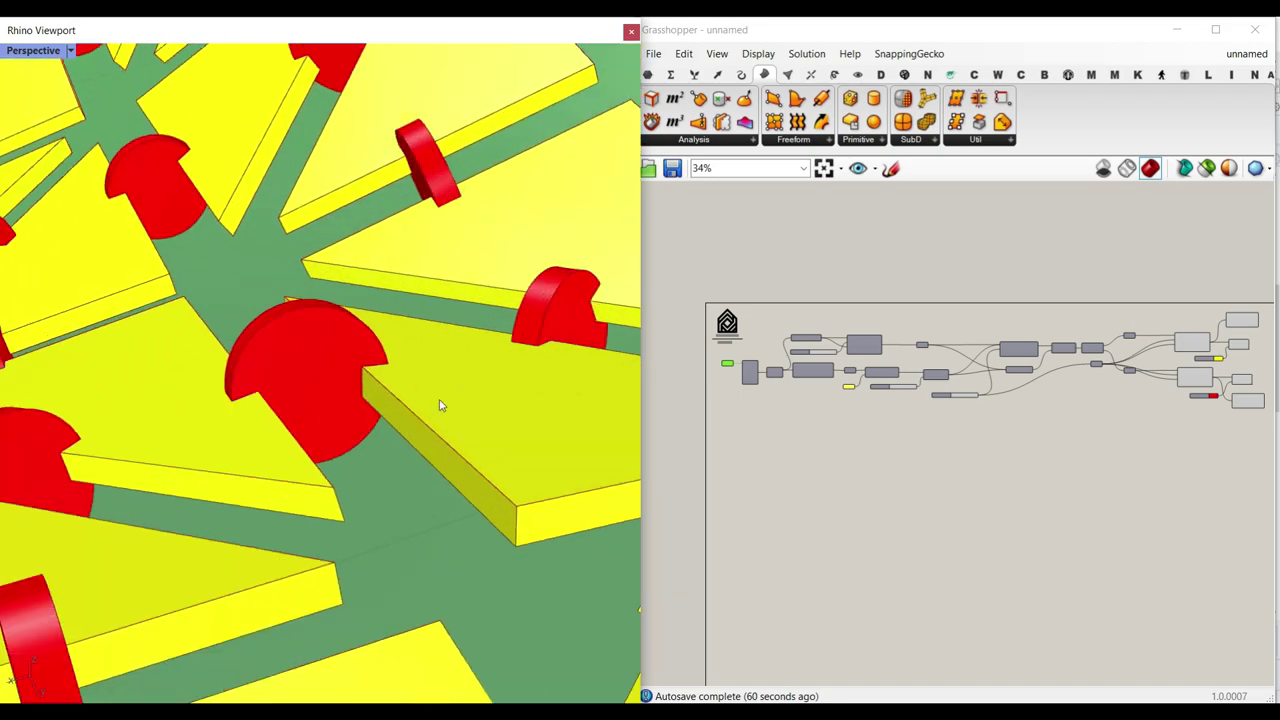
scroll(381, 382, "down", 8)
right_click_drag(305, 421, 508, 446)
right_click_drag(247, 433, 322, 410)
scroll(213, 446, "up", 4)
right_click_drag(203, 472, 405, 431)
scroll(410, 426, "down", 5)
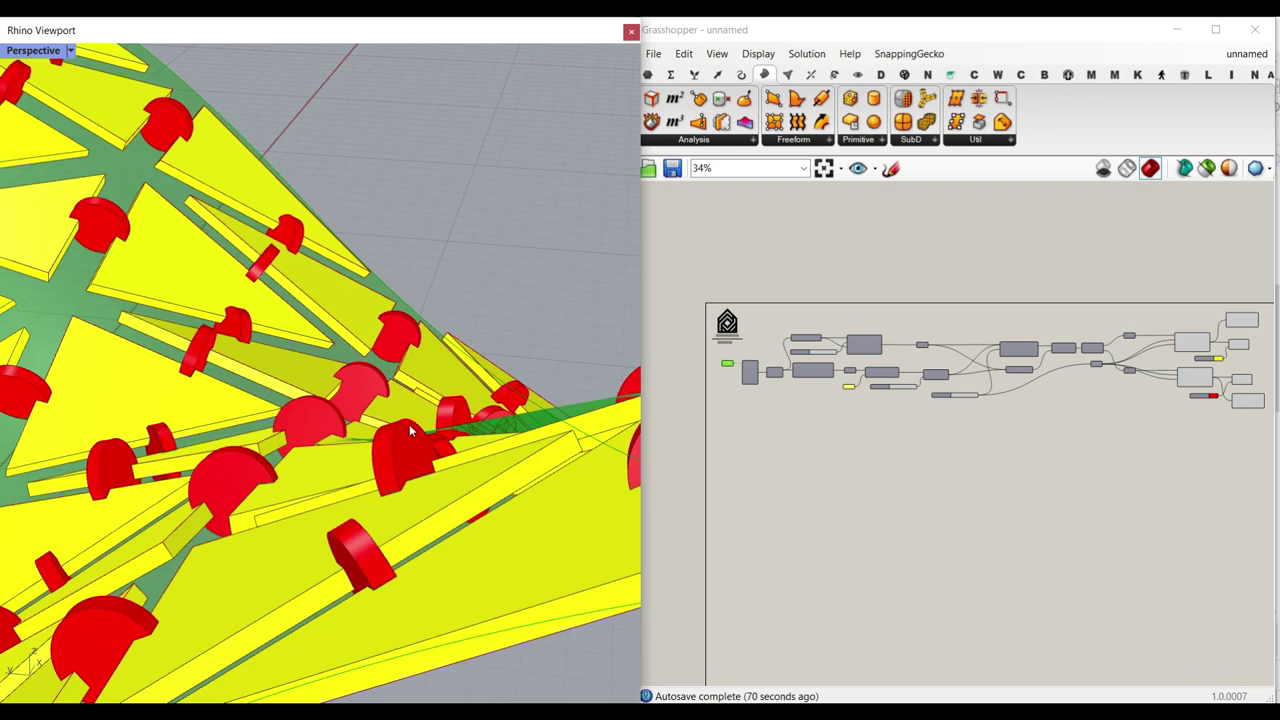
scroll(443, 354, "down", 8)
right_click_drag(335, 384, 374, 433)
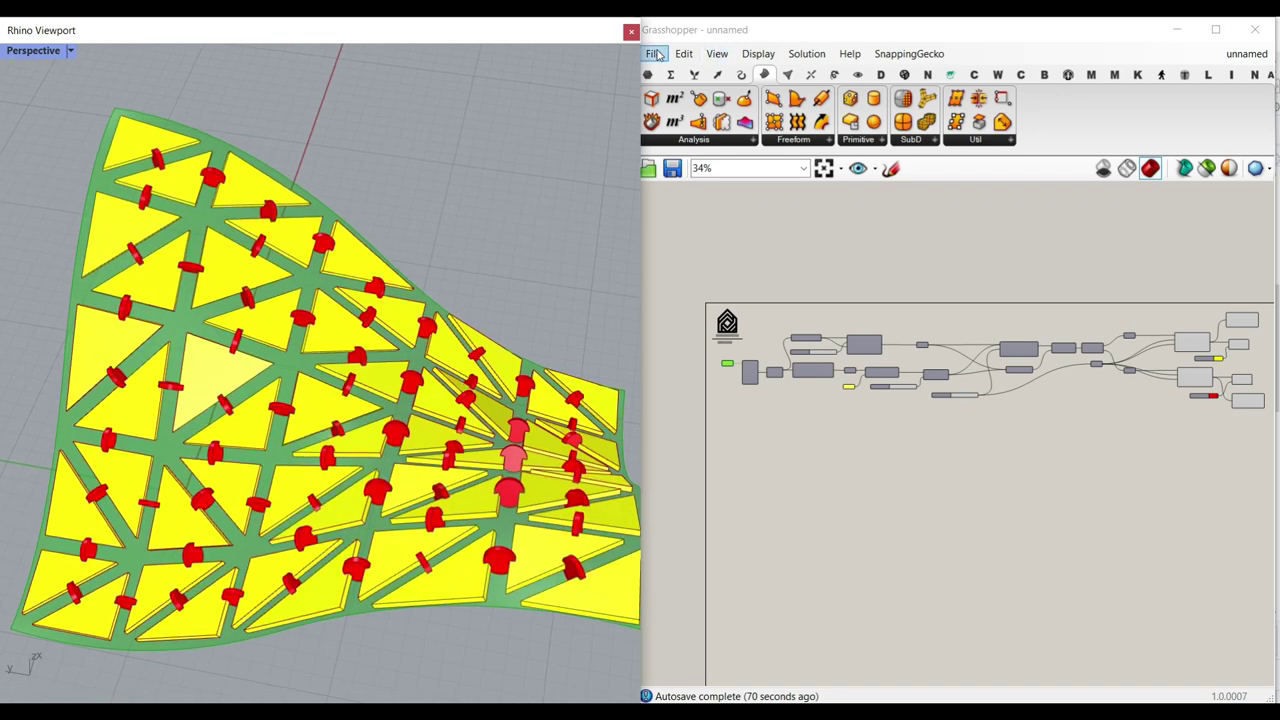
Start a new definition containing only the Surface parameter and reposition the parameter on the canvas
left_click(654, 54)
left_click(911, 304)
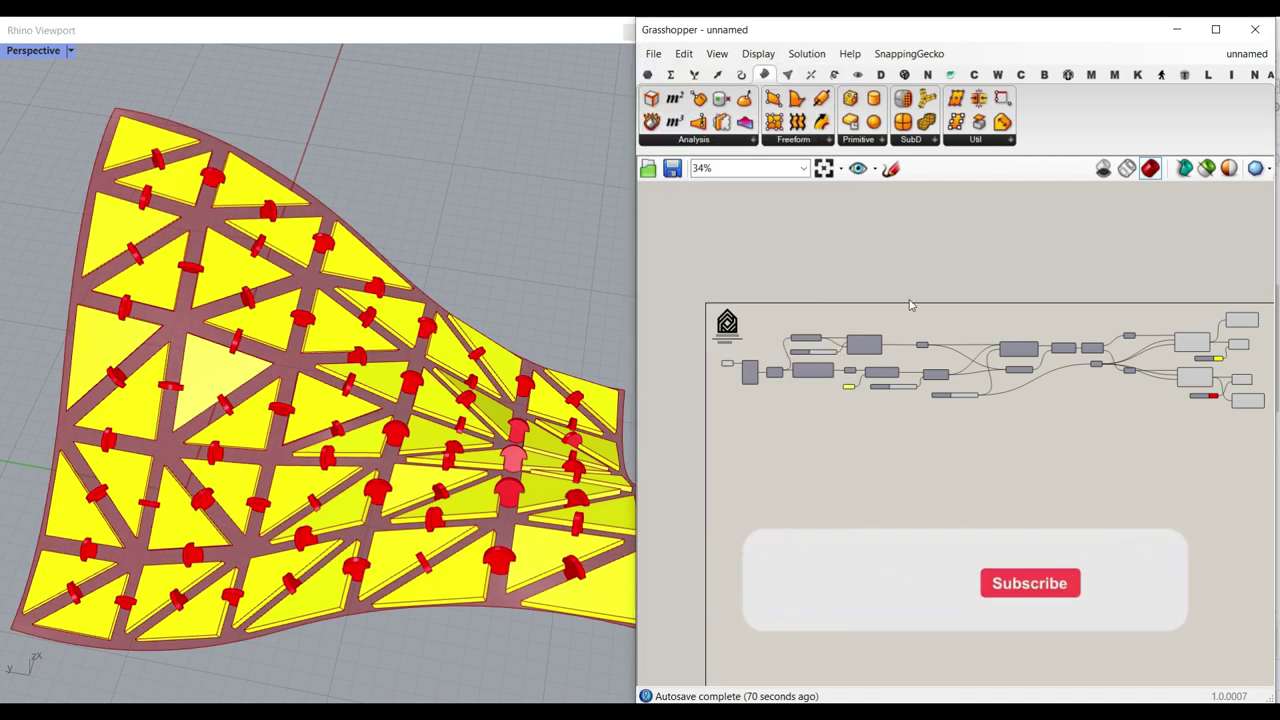
left_click(727, 366)
left_click(654, 54)
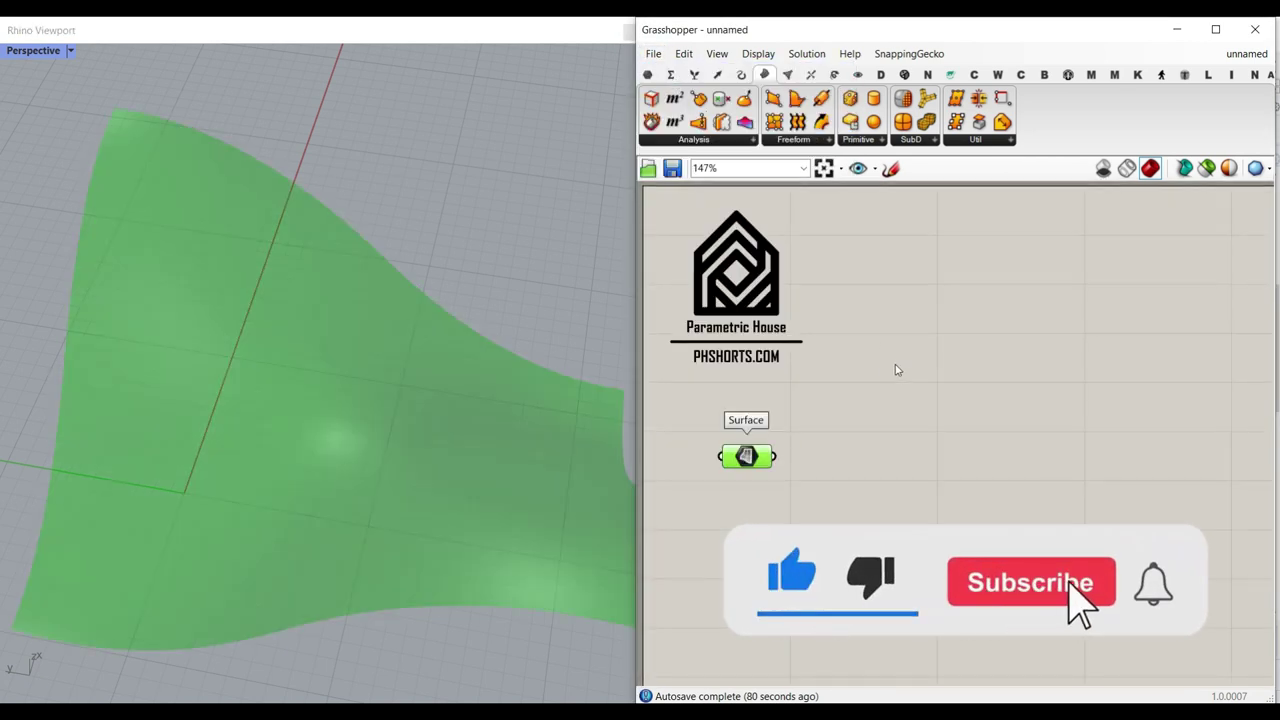
left_click_drag(752, 458, 771, 445)
left_click(818, 427)
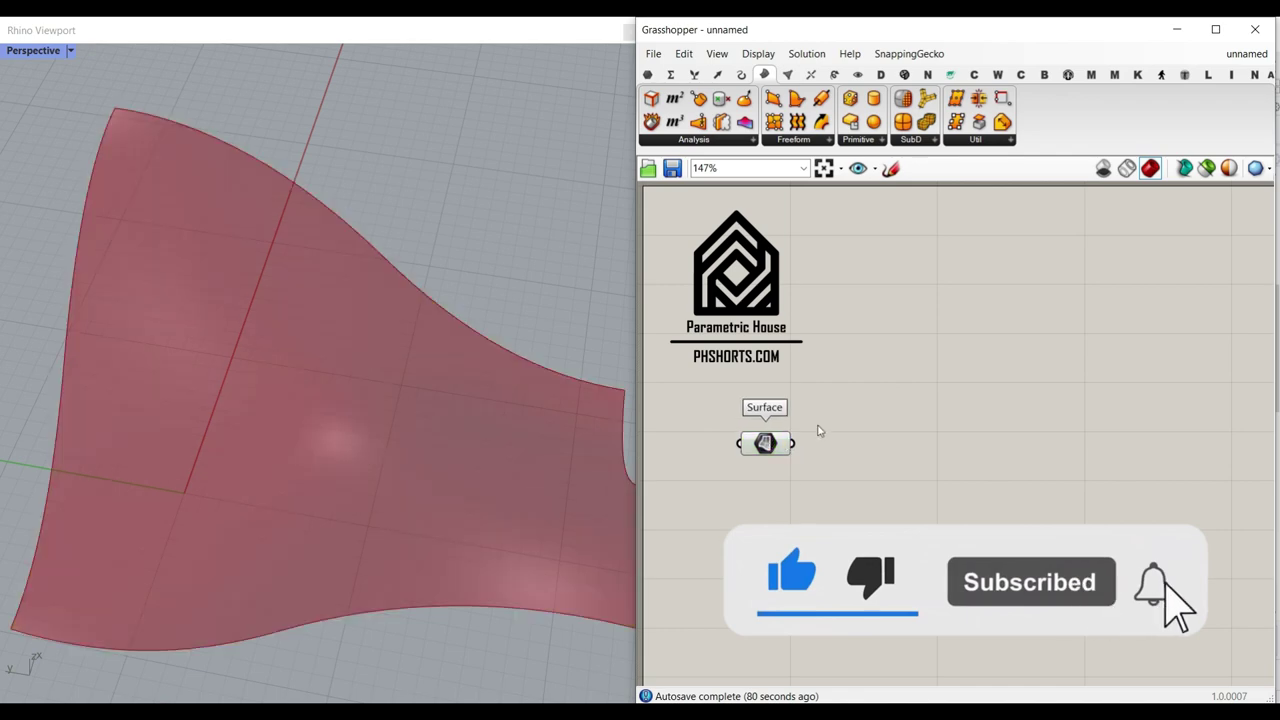
Bake the Surface parameter's geometry into Rhino and view the baked surface from different angles
right_click(773, 446)
left_click(788, 460)
left_click(815, 622)
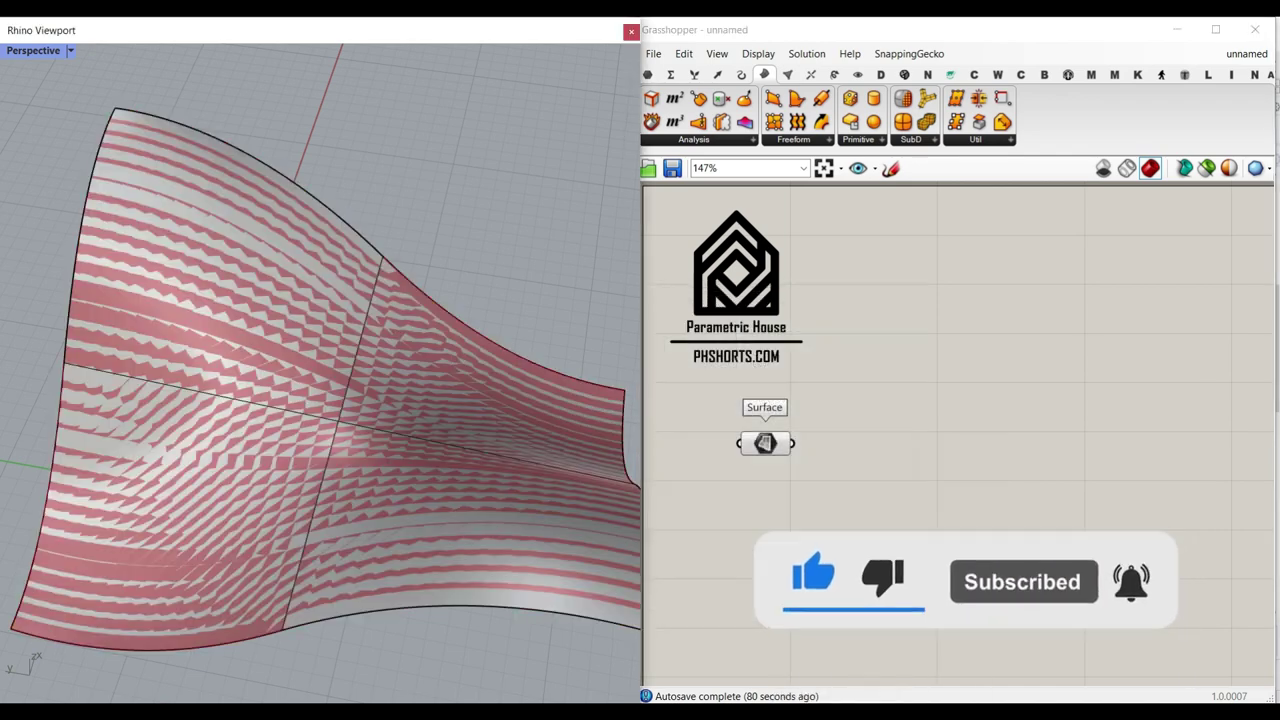
scroll(370, 362, "down", 6)
right_click_drag(377, 367, 446, 428)
scroll(445, 426, "up", 6)
scroll(363, 373, "down", 6)
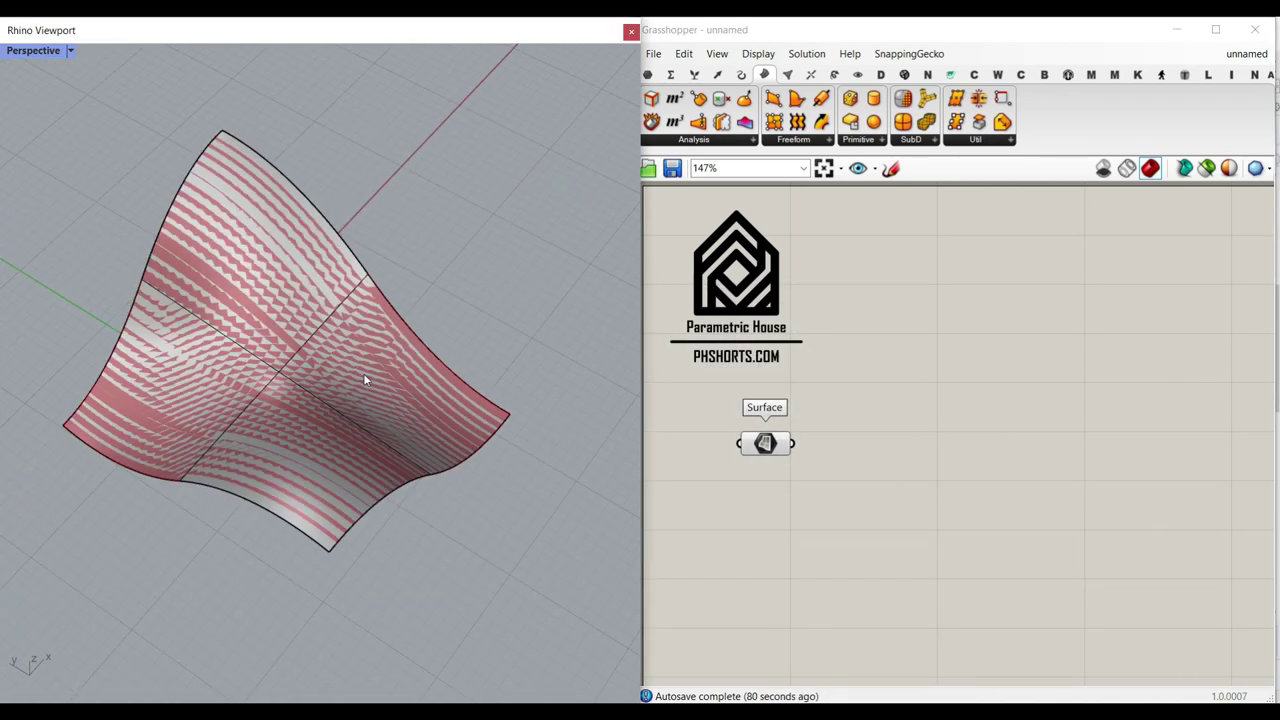
right_click_drag(363, 373, 283, 417)
Delete the baked surface from the Rhino viewport
left_click(287, 396)
key("Delete")
scroll(243, 422, "up", 2)
right_click_drag(350, 398, 370, 429, "shift")
Add a Mesh Surface component beside the Surface parameter and connect the parameter to its Surface input
left_click(788, 76)
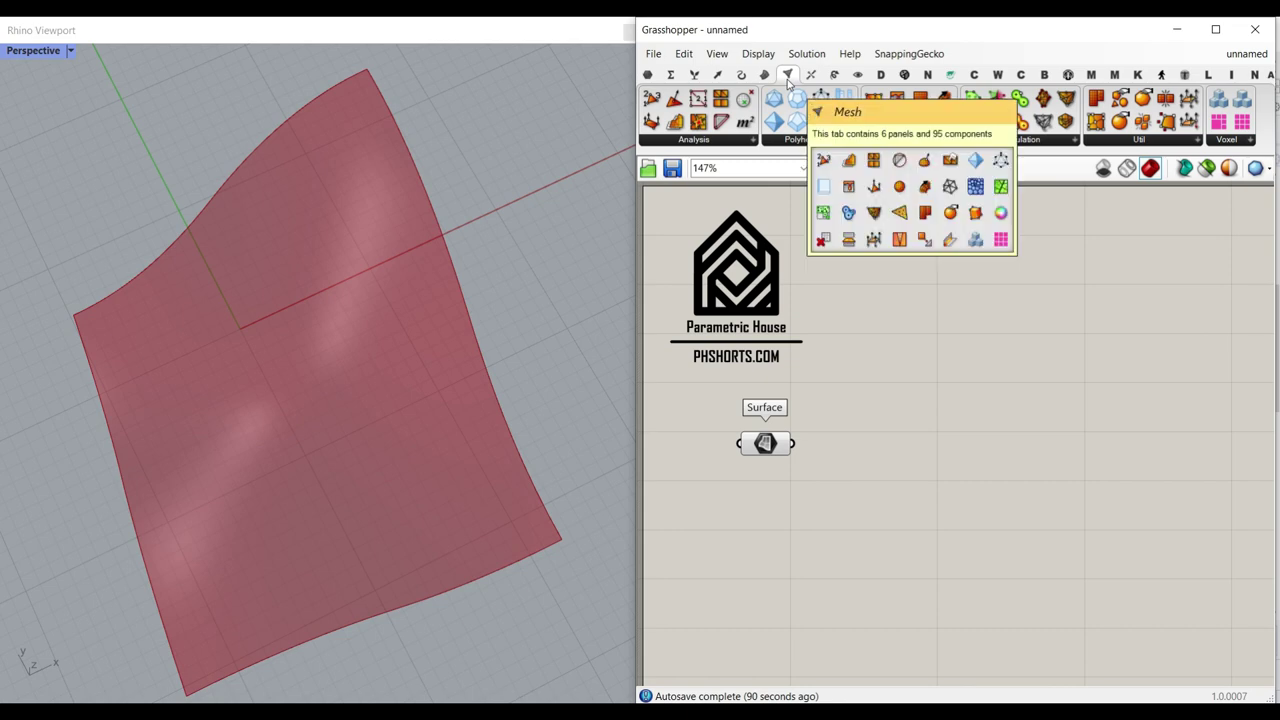
left_click(1160, 139)
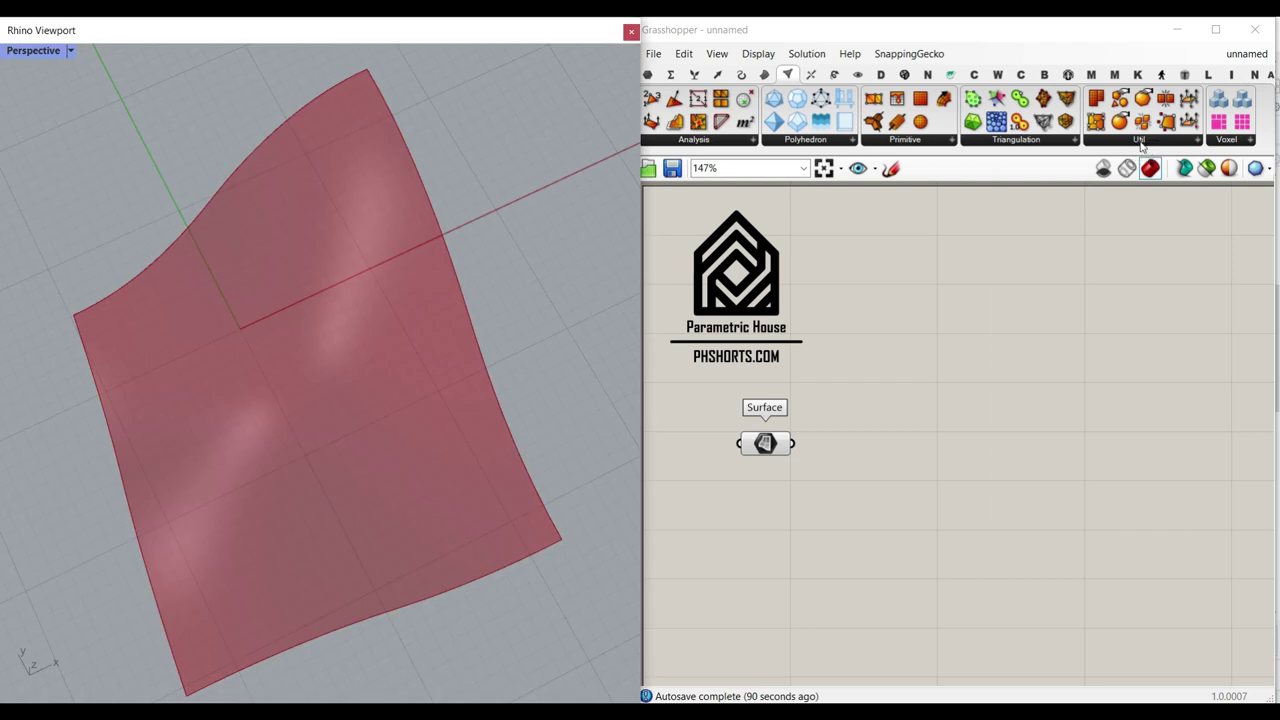
left_click(1208, 93)
left_click(1012, 200)
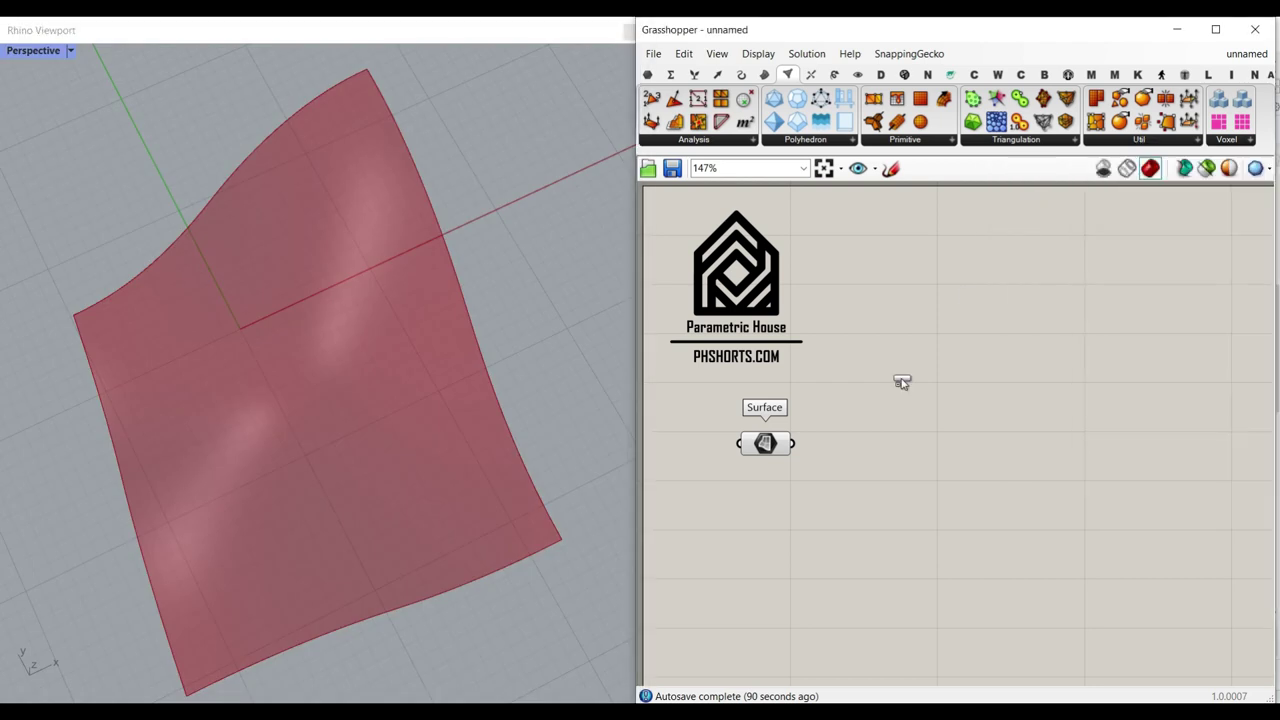
left_click(895, 412)
scroll(865, 419, "up", 3)
left_click_drag(910, 430, 966, 495)
left_click_drag(747, 458, 858, 430)
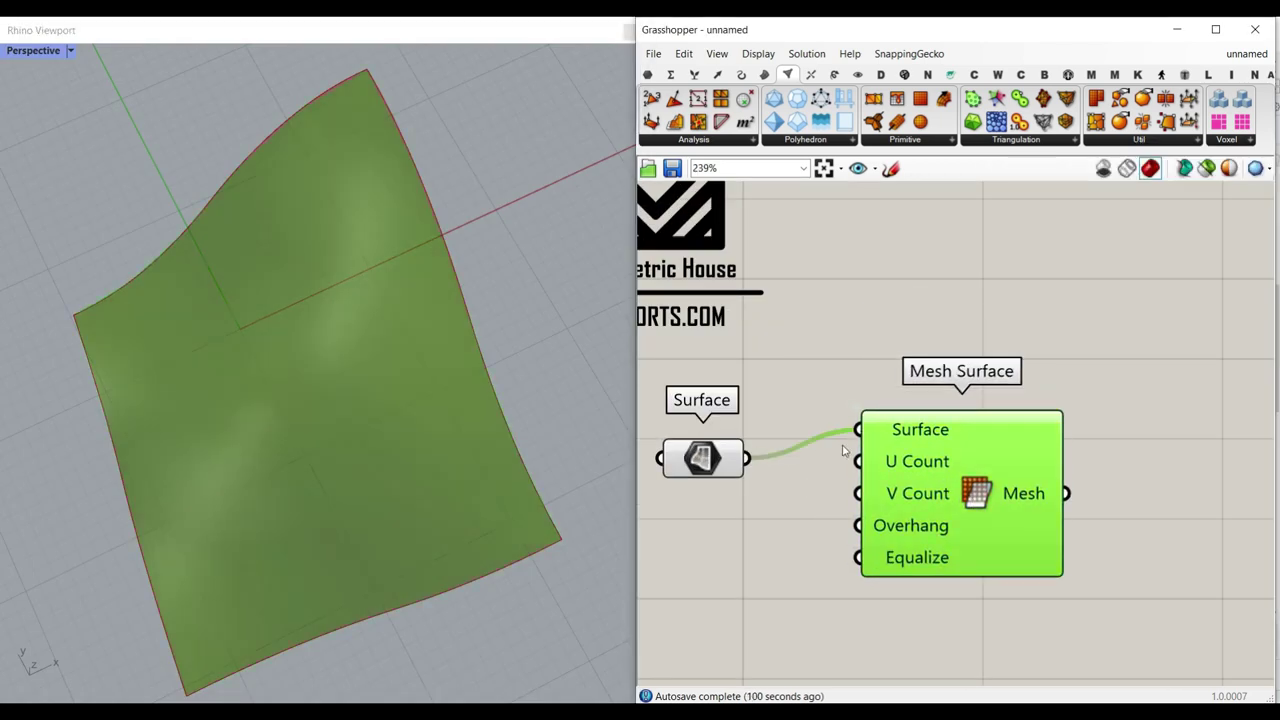
left_click(767, 531)
left_click_drag(980, 507, 1037, 536)
left_click(906, 370)
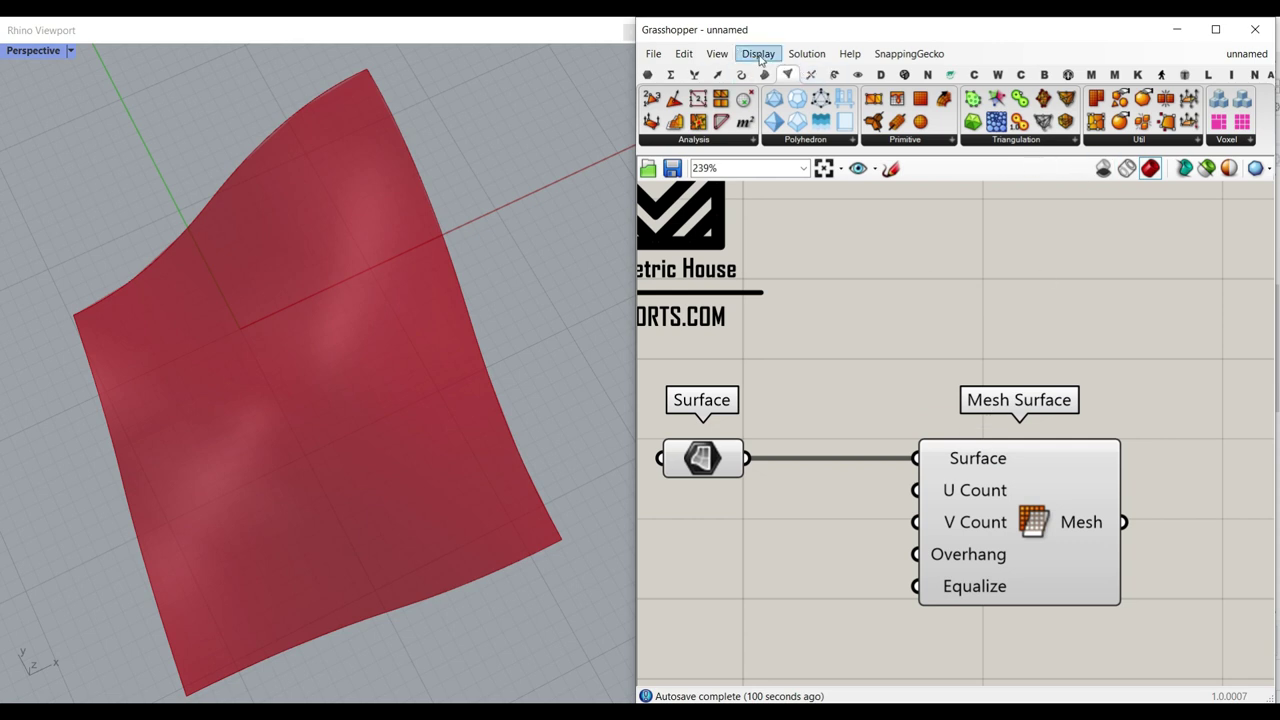
Turn on the mesh edge preview and hide the Surface parameter's preview
left_click(759, 55)
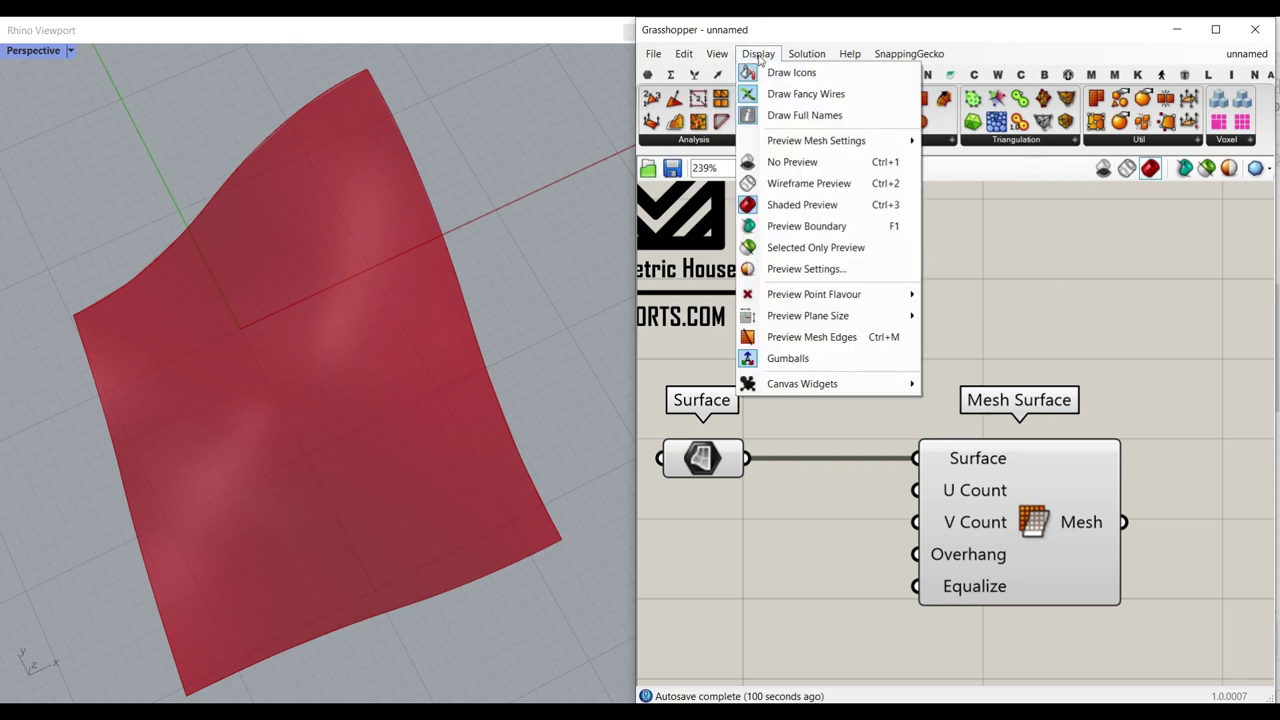
left_click(824, 342)
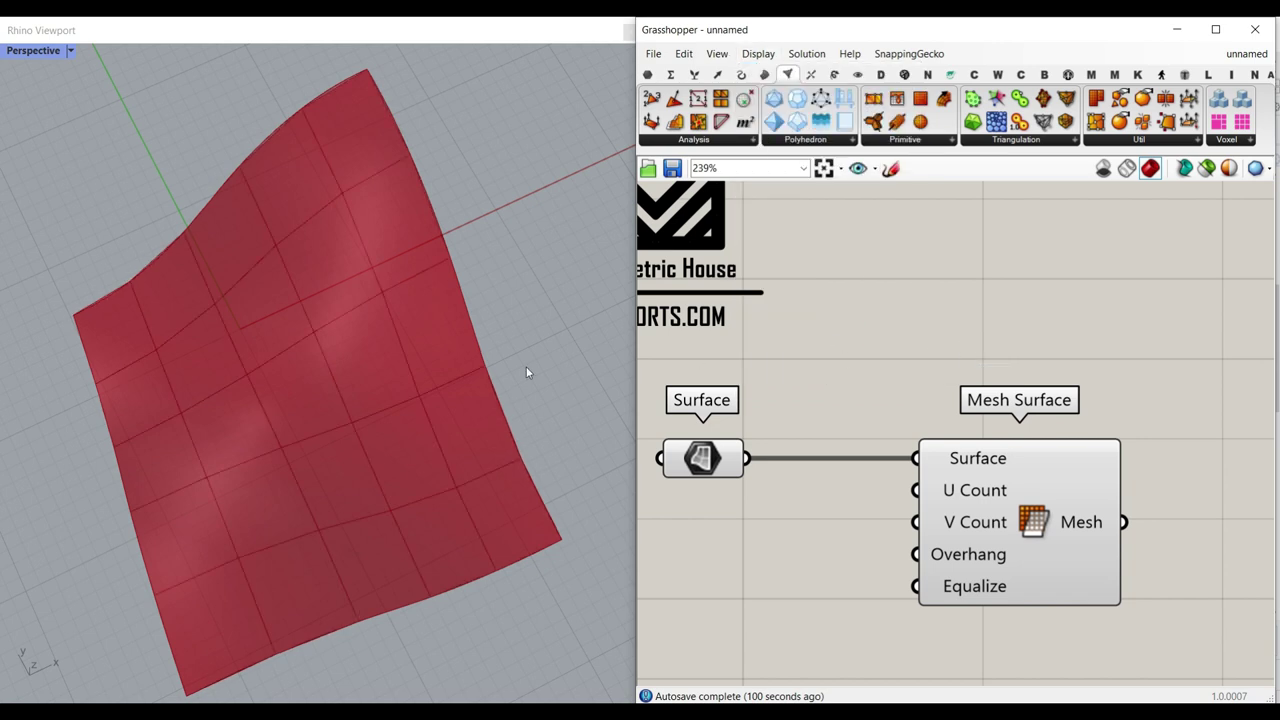
right_click(712, 455)
left_click(755, 401)
right_click_drag(791, 471, 862, 357)
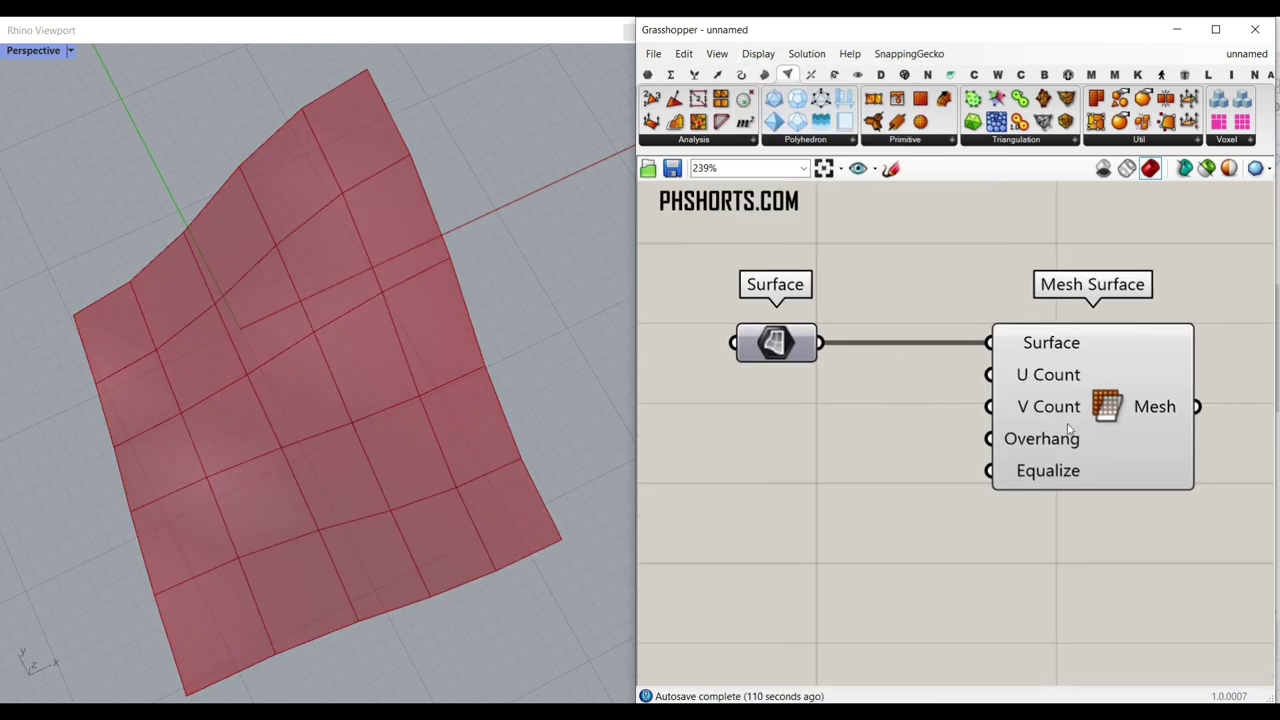
Add a number slider with a range of 3 to 12 beside the Mesh Surface component
left_click_drag(1073, 430, 1098, 430)
scroll(866, 388, "up", 4)
double_click(821, 412)
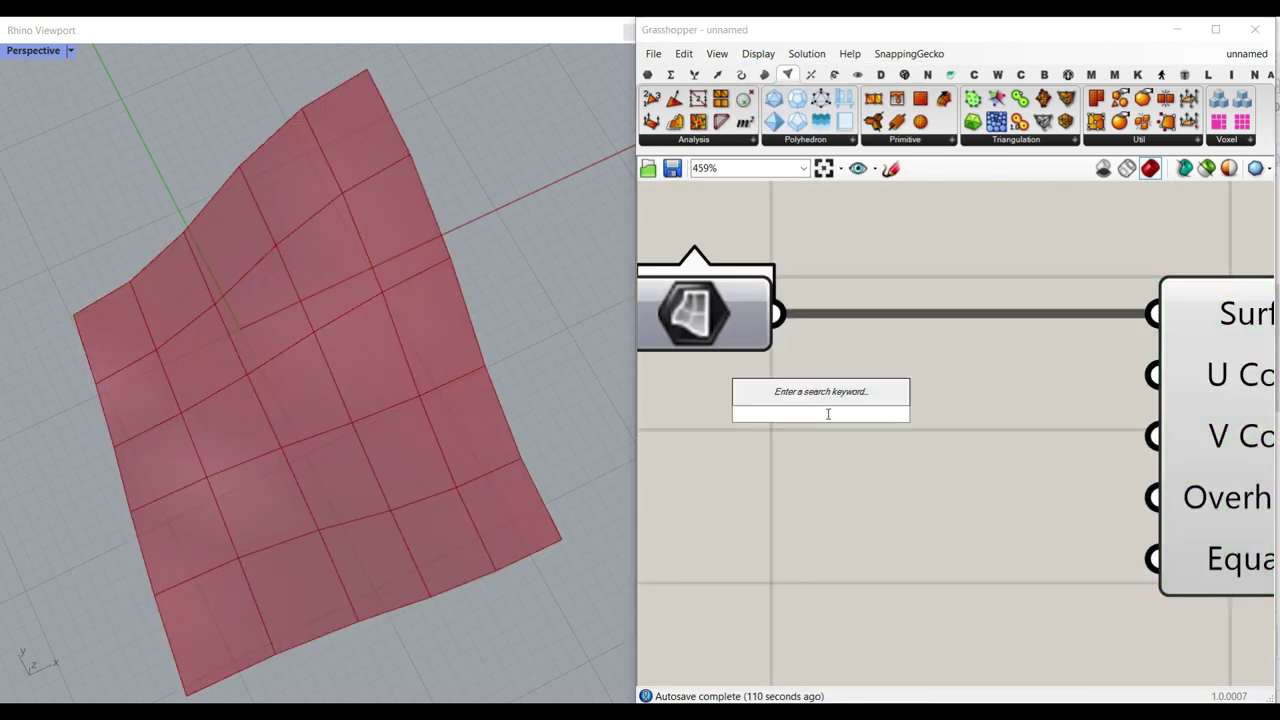
type("3")
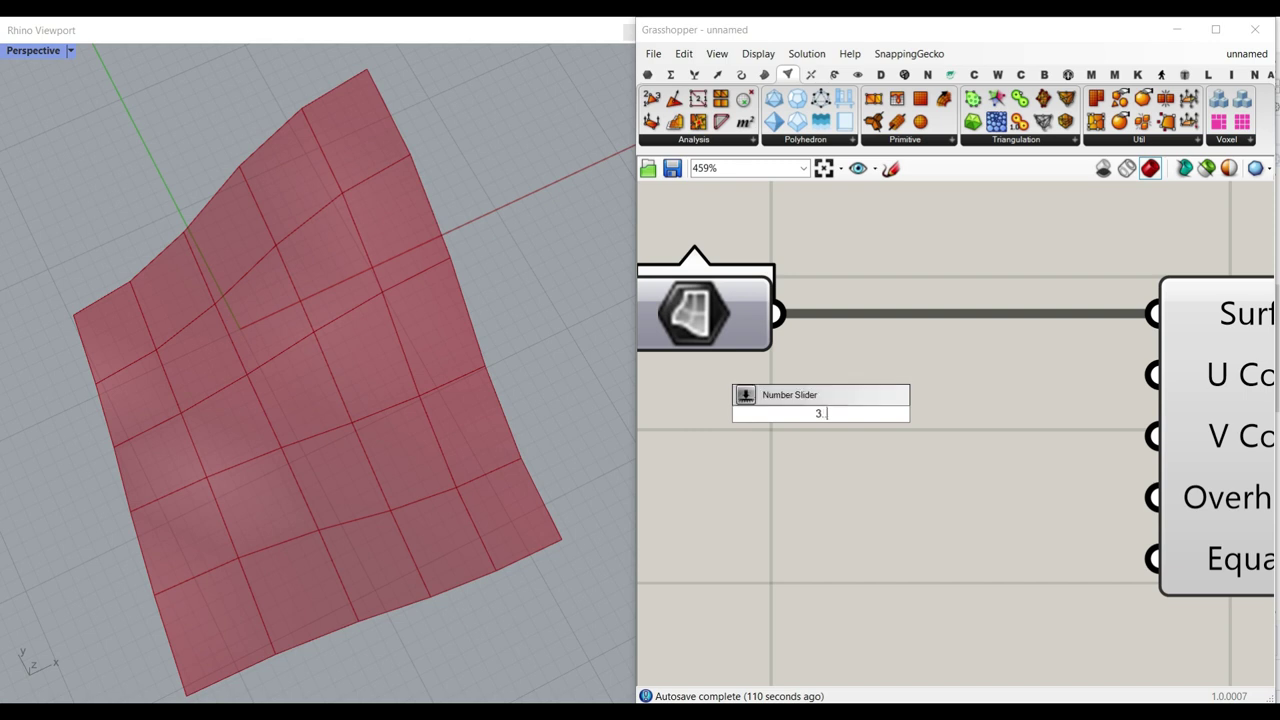
type("..12")
key("Return")
scroll(946, 440, "down", 2)
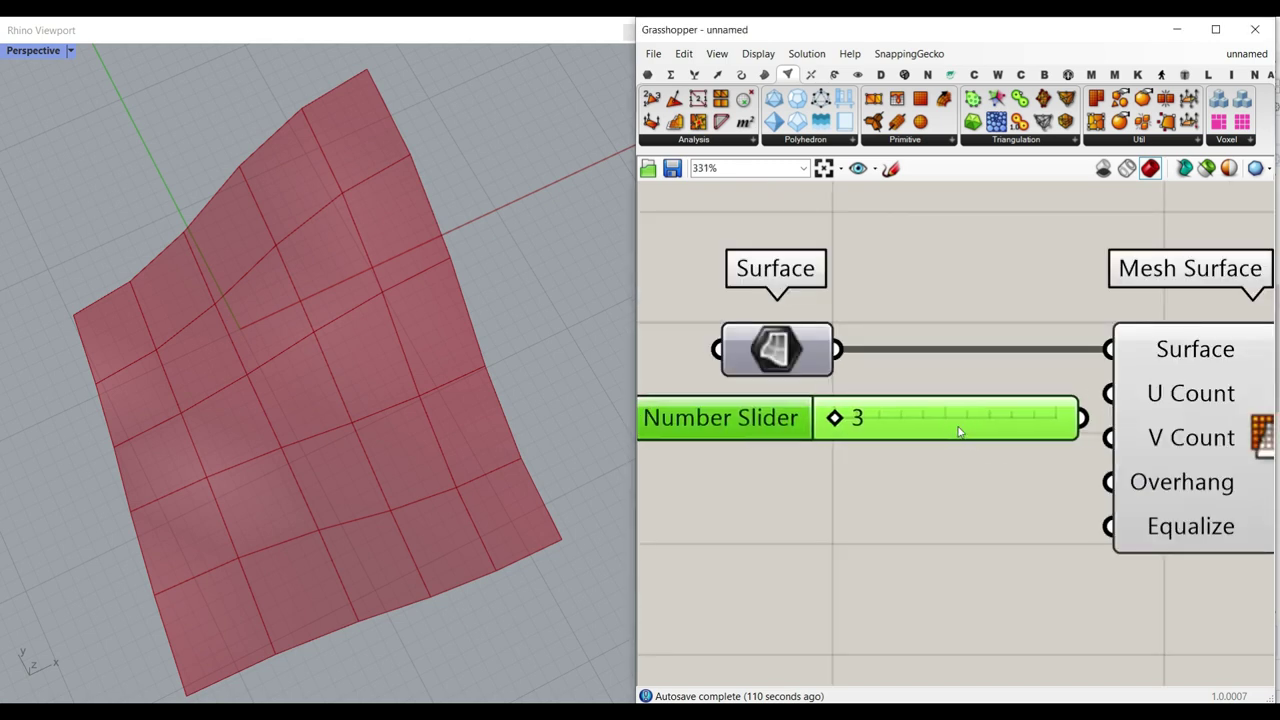
Duplicate the number slider and connect the two sliders to the U Count and V Count inputs of Mesh Surface
left_click_drag(948, 440, 950, 490, "alt")
left_click_drag(1048, 418, 1108, 393)
left_click_drag(1048, 468, 1108, 437)
Set the U Count slider to 6 and the V Count slider to 8
left_click_drag(801, 418, 875, 418)
left_click_drag(806, 471, 930, 469)
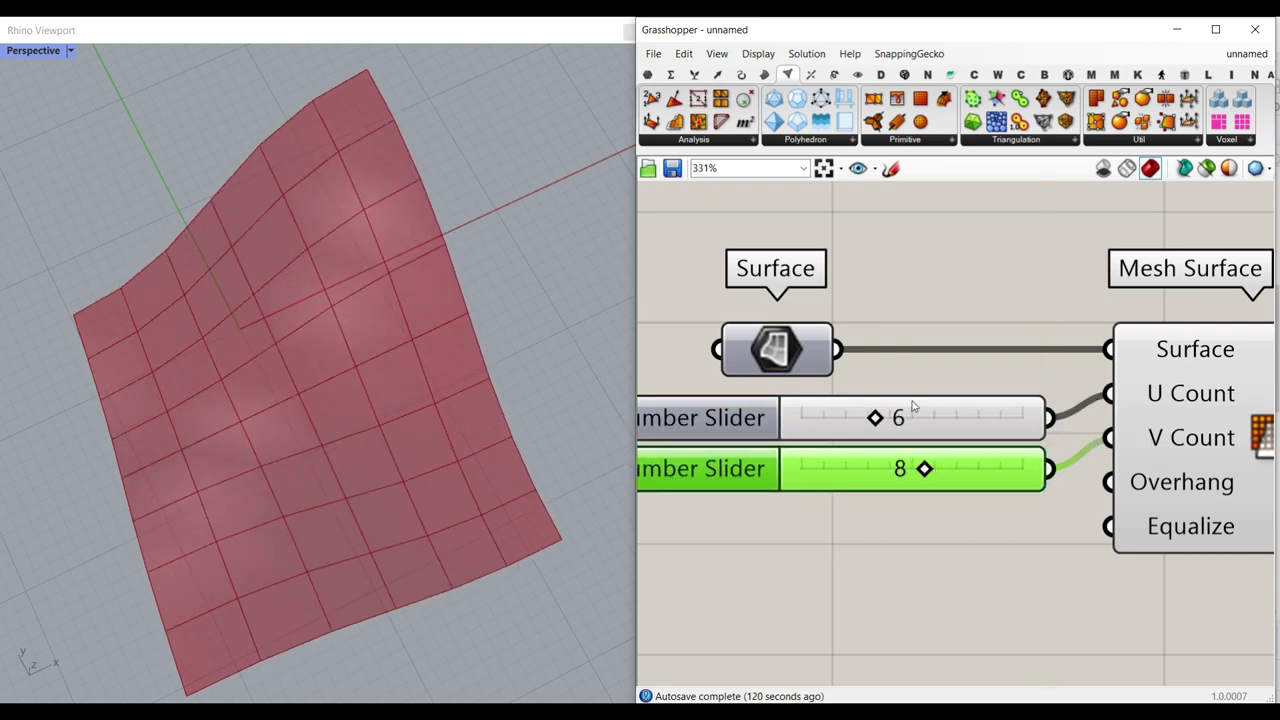
scroll(912, 406, "down", 3)
right_click_drag(1119, 220, 857, 237)
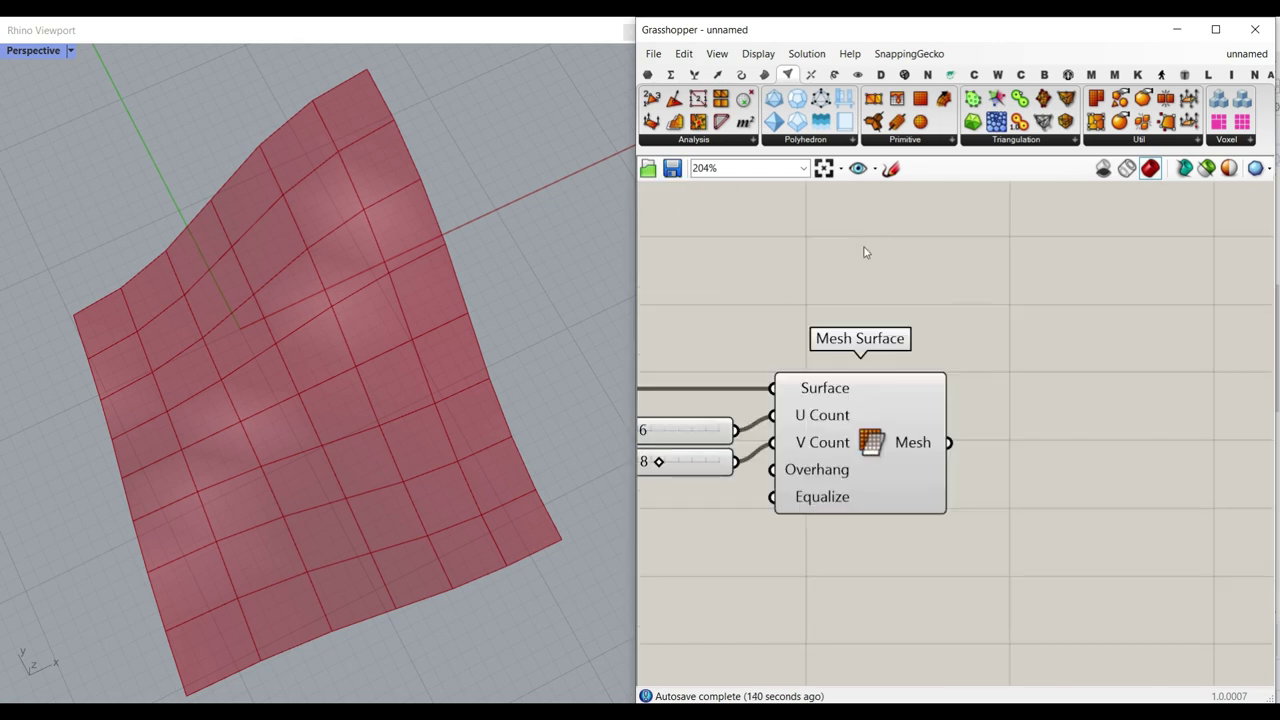
Add a Triangulate component and feed it the Mesh output of Mesh Surface
right_click_drag(440, 450, 298, 435)
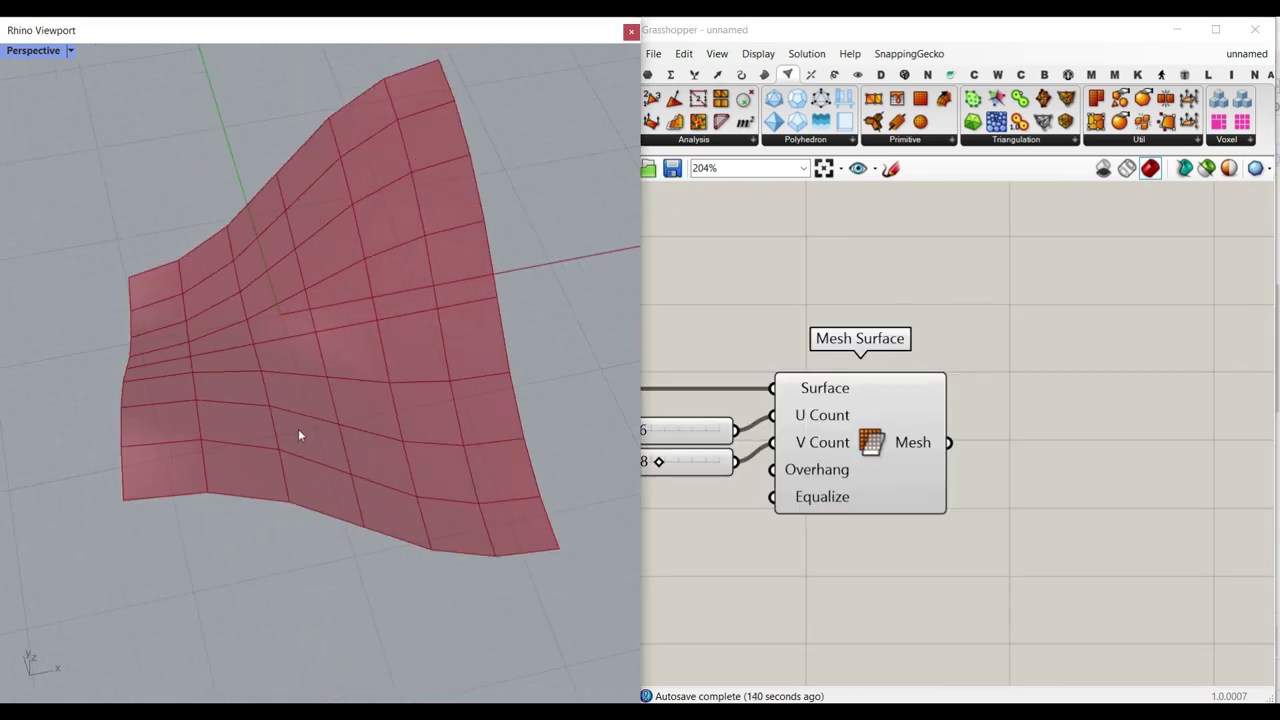
scroll(298, 435, "up", 5)
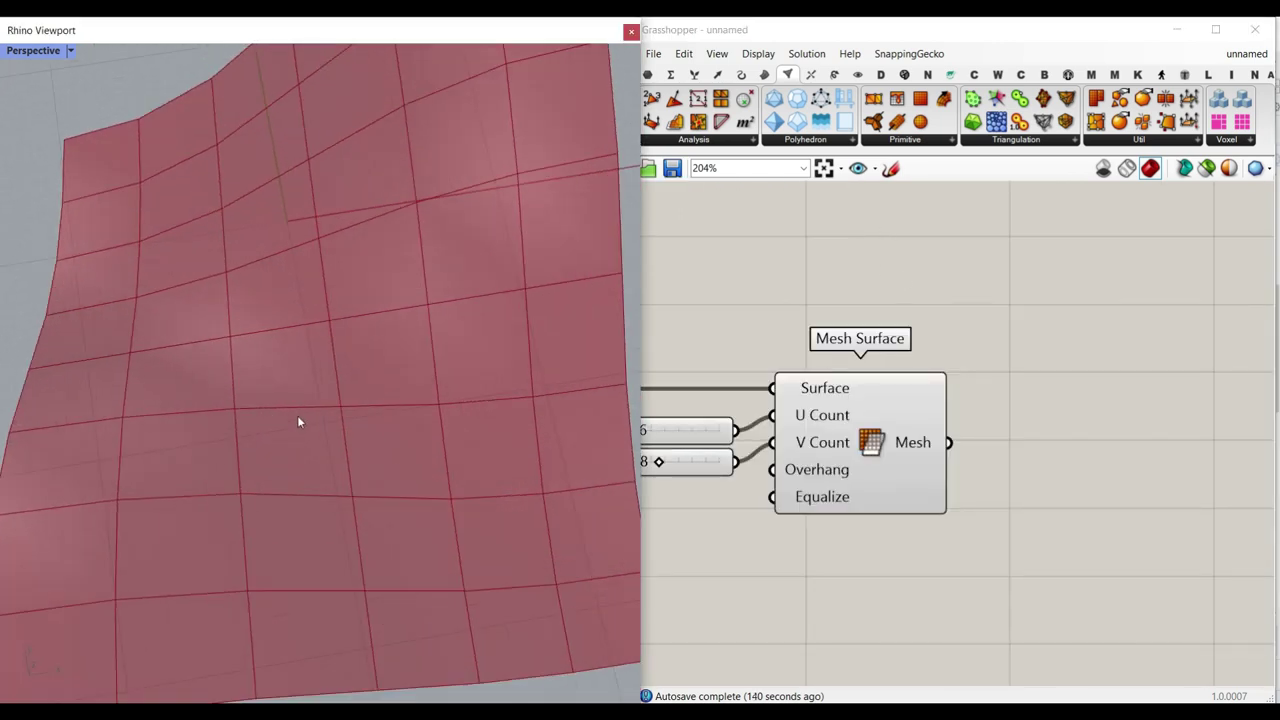
left_click(1143, 143)
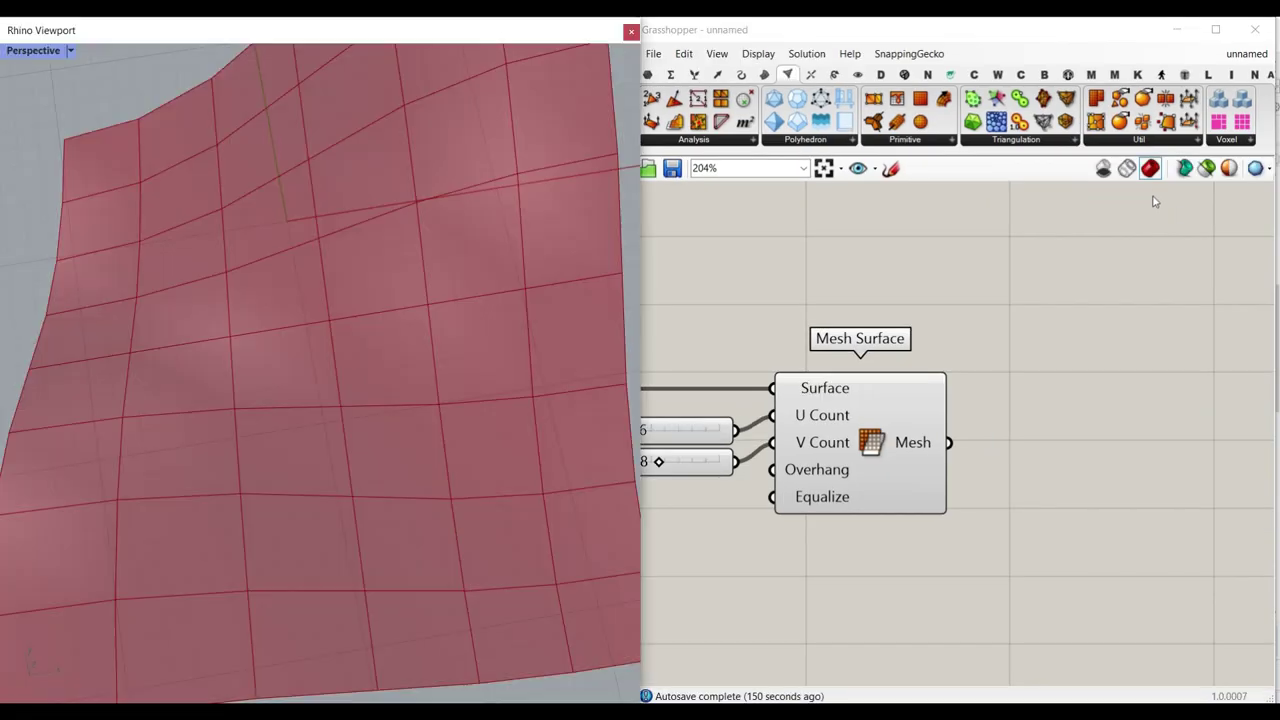
left_click(1154, 140)
left_click(1192, 443)
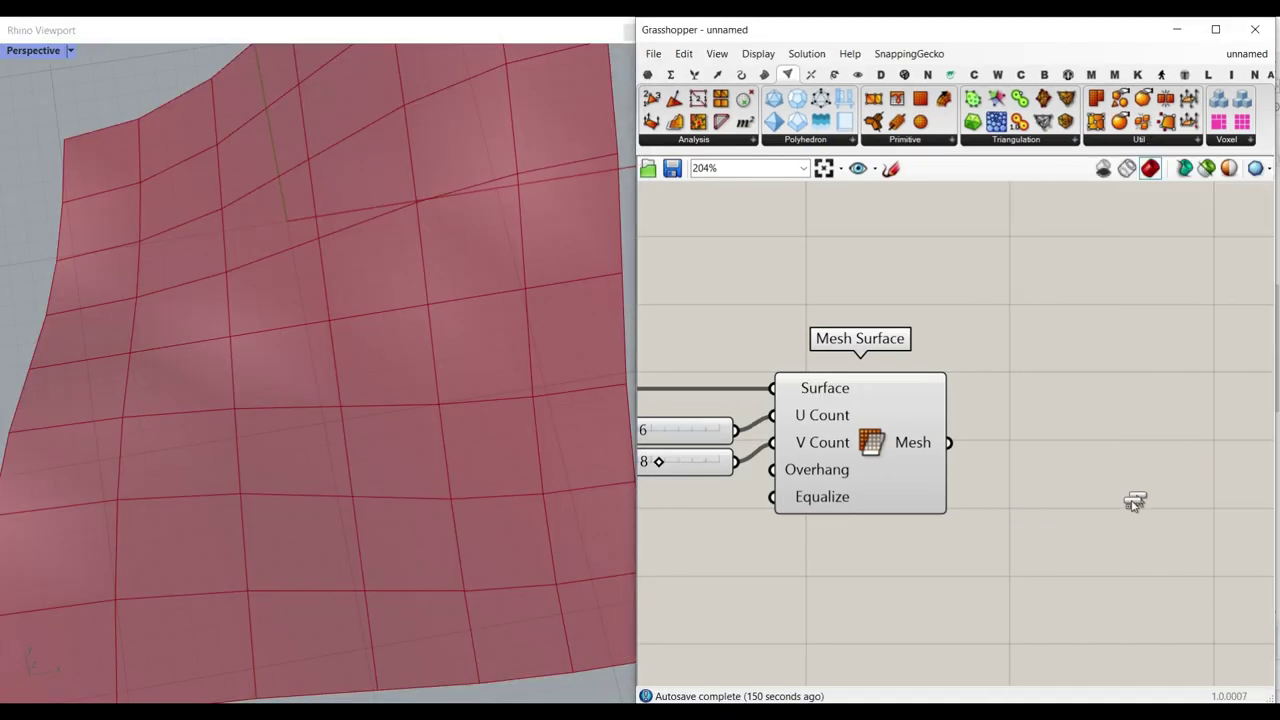
left_click(1134, 502)
left_click_drag(951, 443, 1089, 472)
Hide the Mesh Surface preview and check the triangulated mesh in the viewport
right_click(864, 424)
left_click(905, 452)
scroll(291, 357, "down", 5)
scroll(293, 365, "up", 4)
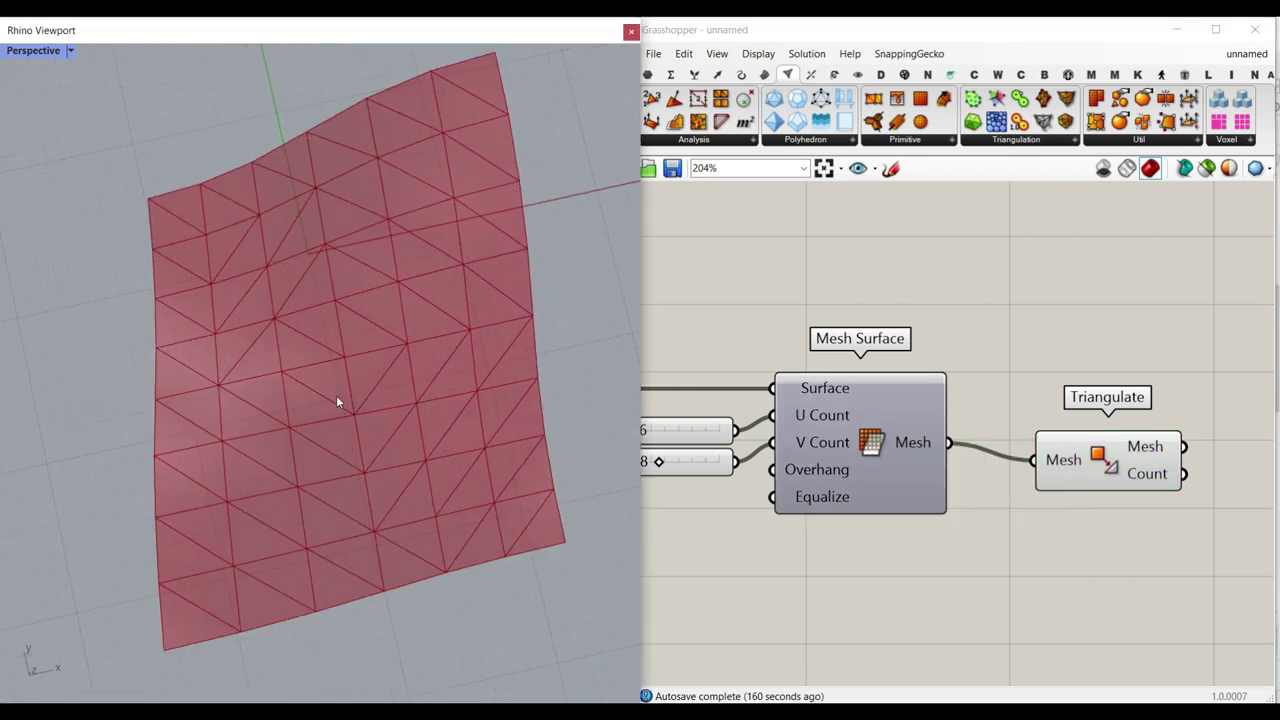
Add a TriRemesh component below Triangulate and connect the Mesh Surface output to its Geometry input
left_click(1076, 140)
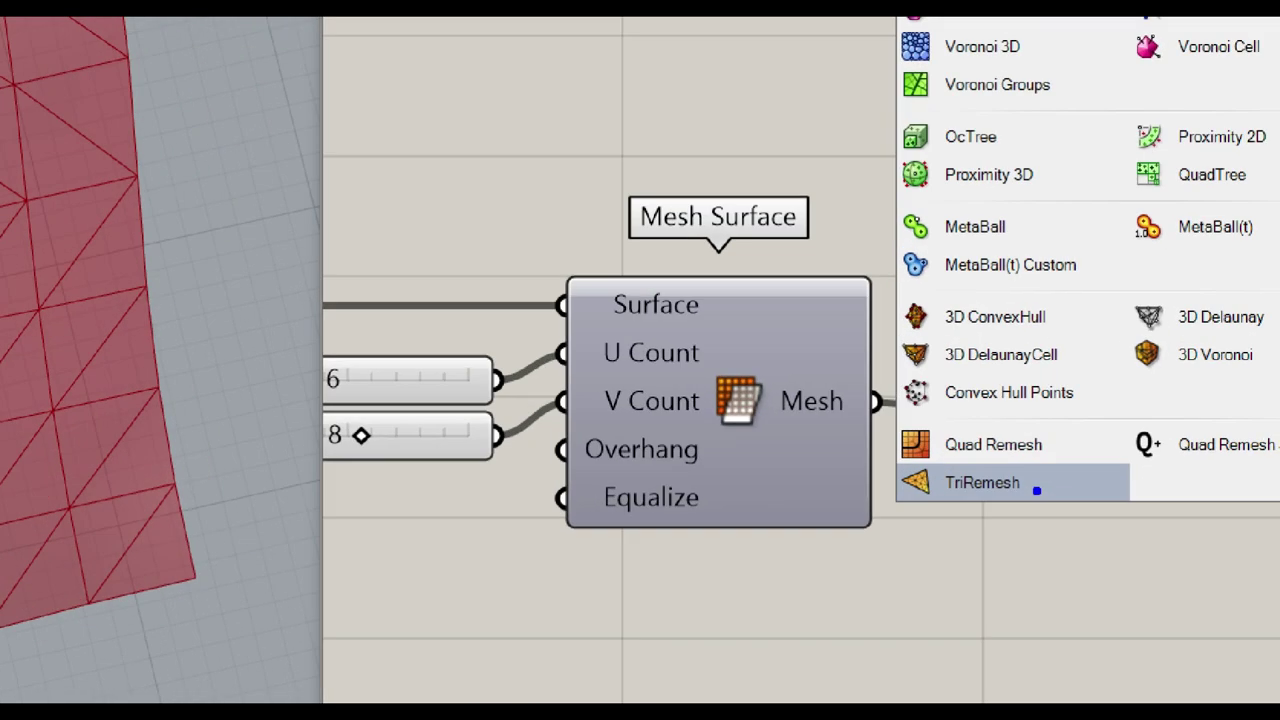
left_click(985, 482)
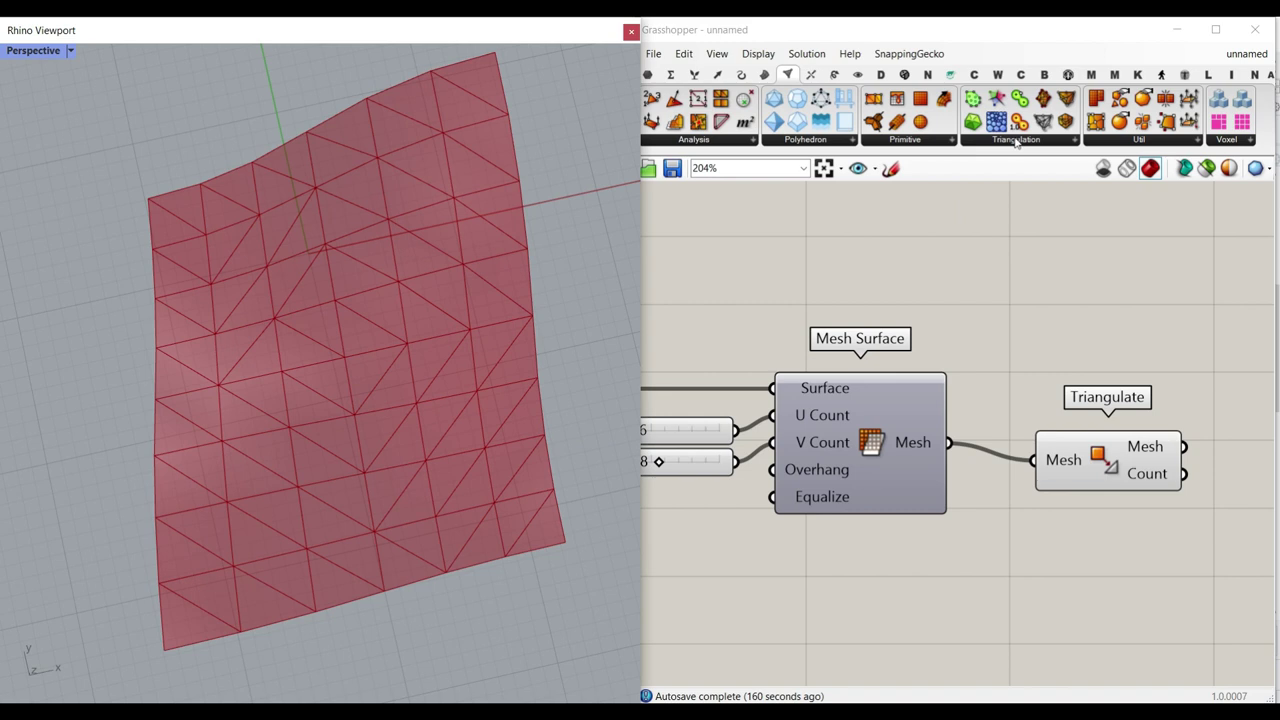
left_click(1016, 140)
left_click(1026, 486)
left_click(1105, 574)
left_click_drag(950, 443, 1002, 515)
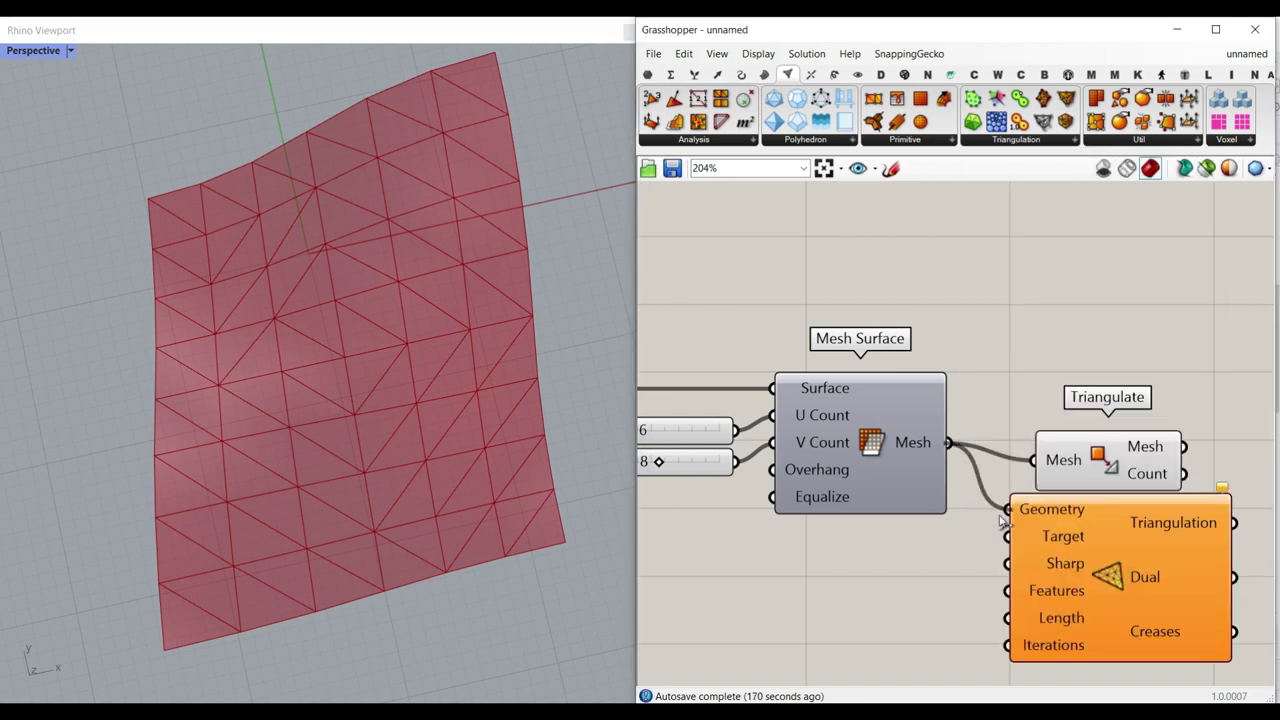
Hide the Triangulate preview and reposition the Triangulate and TriRemesh components so they no longer crowd each other
right_click_drag(1058, 442, 1006, 437)
left_click(1046, 453)
right_click(1043, 462)
left_click(1080, 488)
left_click_drag(1060, 472, 1076, 413)
left_click_drag(1060, 538, 1075, 501)
Add a Number Slider, connect it to TriRemesh's Length input, and set it to 3.9
right_click_drag(943, 551, 969, 545)
scroll(969, 546, "up", 2)
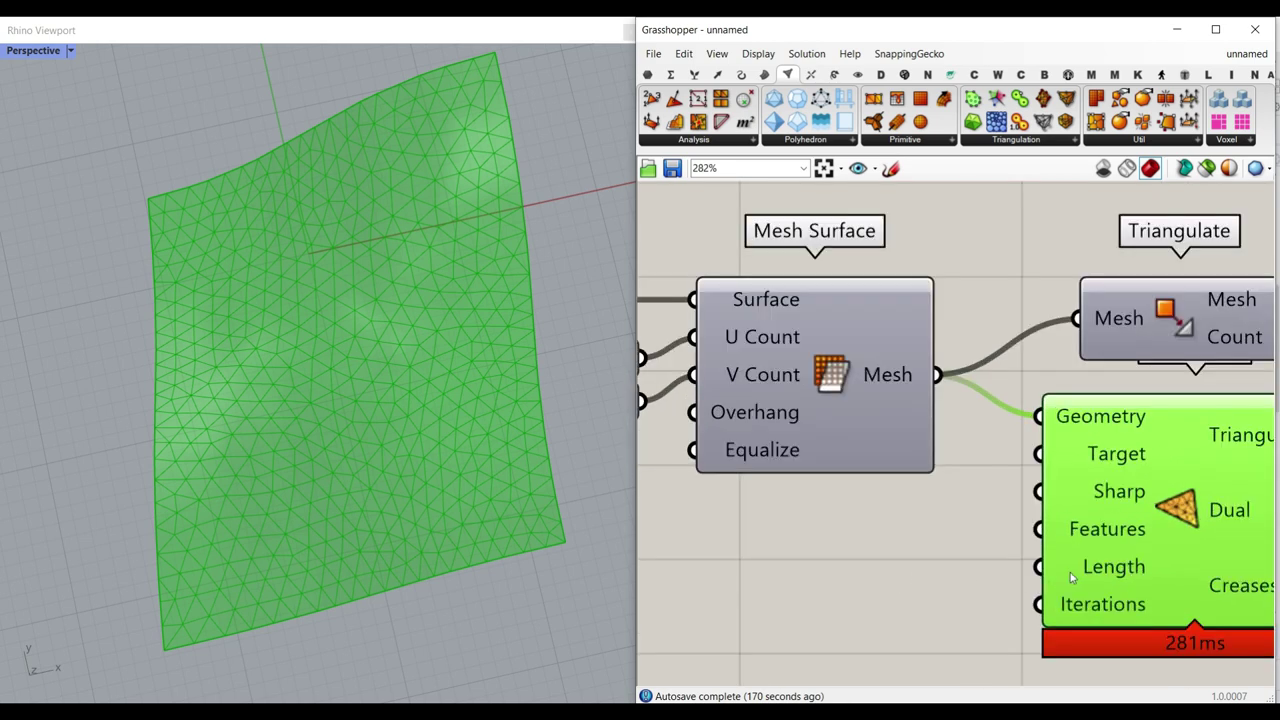
double_click(785, 589)
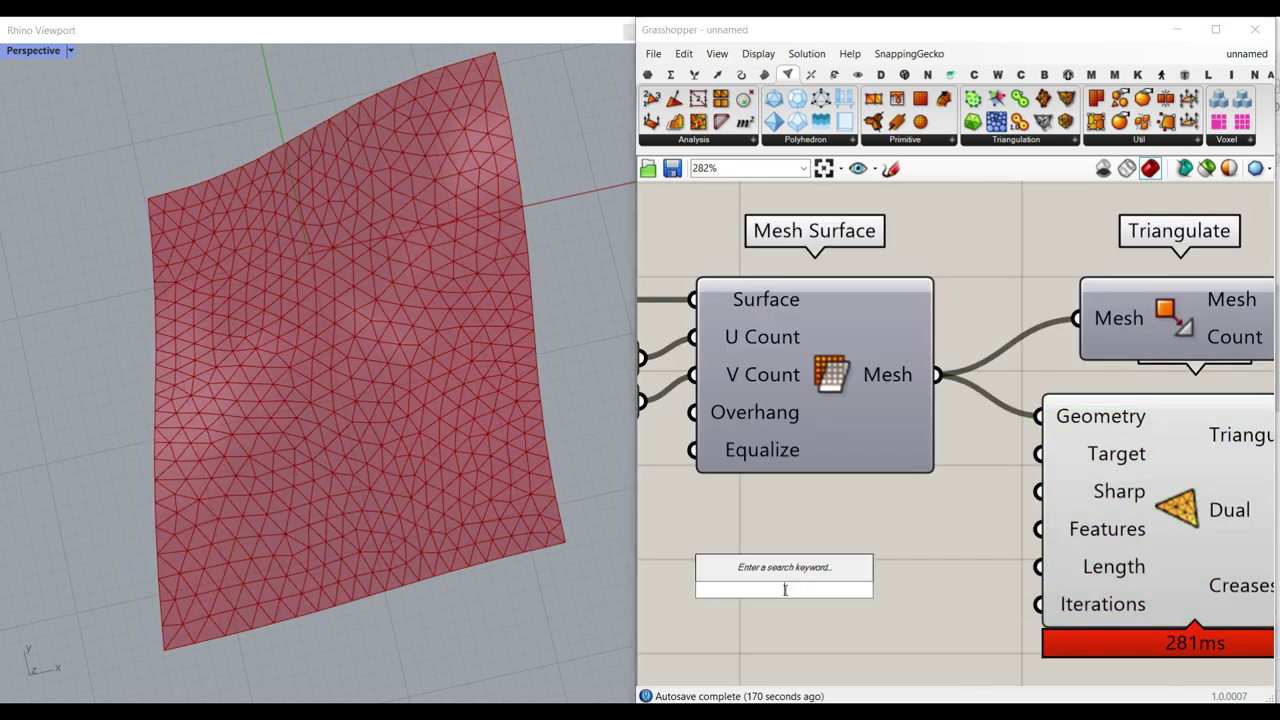
type("3.4")
key("Return")
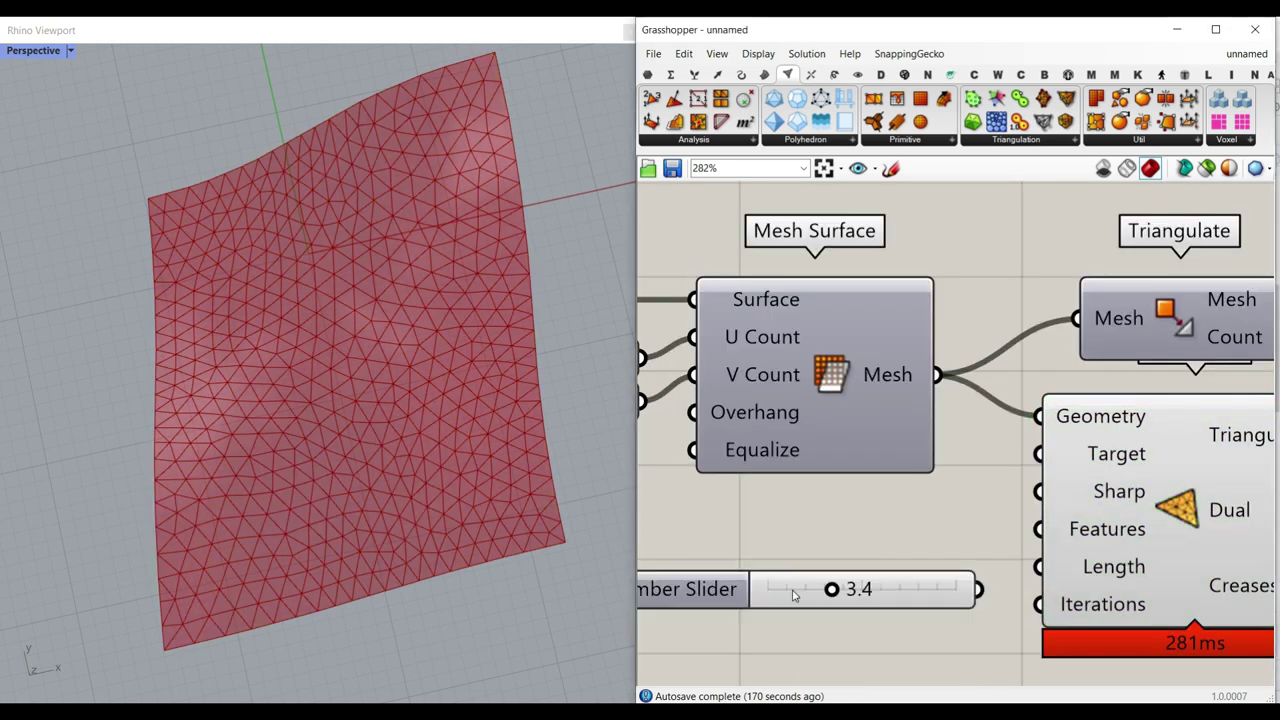
left_click_drag(998, 589, 1038, 566)
mouse_move(831, 589)
left_mouse_down()
mouse_move(856, 590)
mouse_move(822, 589)
mouse_move(842, 589)
left_mouse_up()
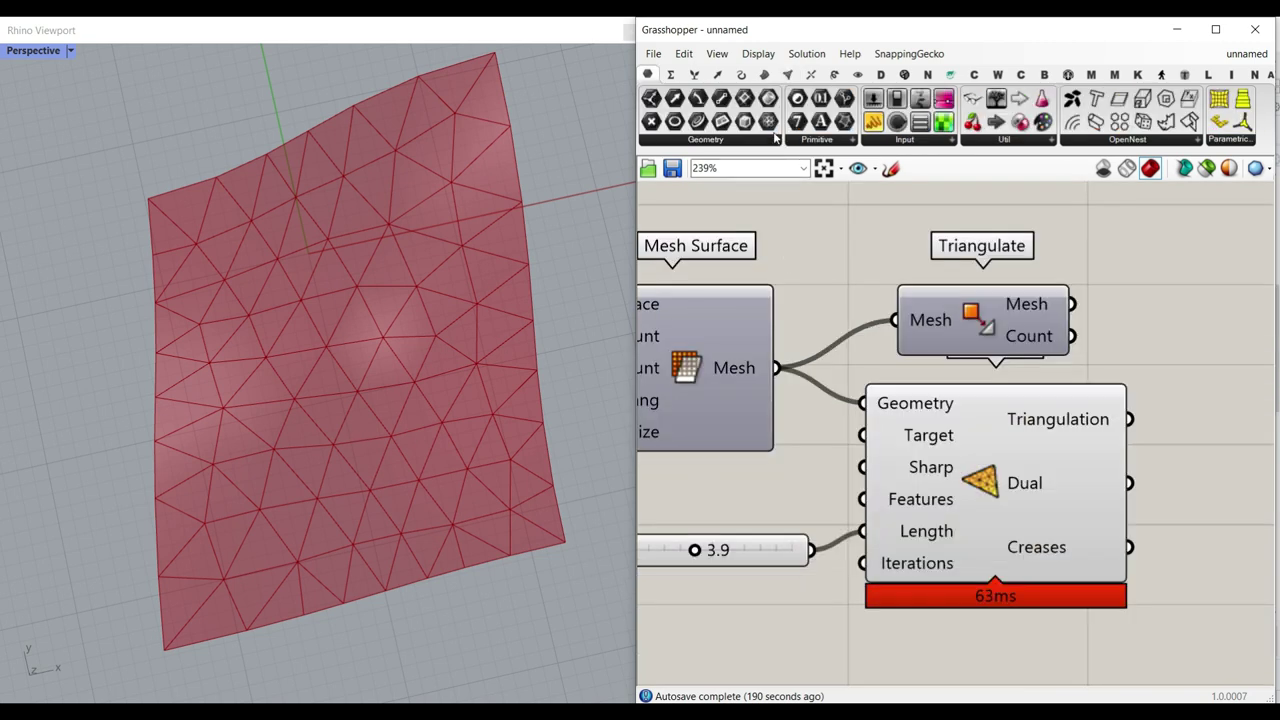
Add a Mesh parameter fed by TriRemesh's Triangulation output and hide the TriRemesh preview
left_click(1172, 317)
left_click_drag(1073, 305, 1132, 314)
right_click_drag(1168, 315, 1056, 323)
left_click_drag(1056, 323, 1124, 318)
left_click_drag(1016, 428, 1086, 312)
right_click(866, 478)
left_click(888, 503)
left_click(1083, 406)
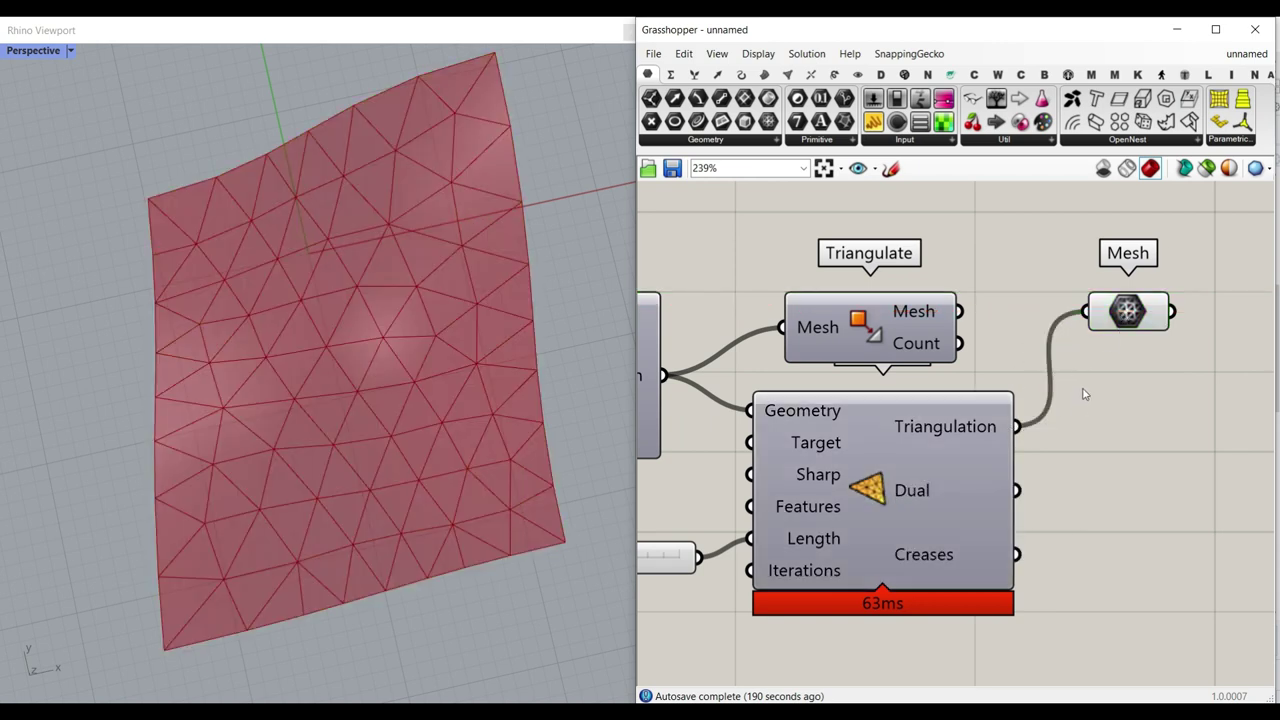
Switch the Mesh parameter's source to Triangulate's Mesh output and inspect the triangles up close
left_click_drag(959, 311, 1086, 312)
right_click_drag(240, 405, 369, 361)
scroll(331, 379, "up", 4)
scroll(369, 361, "down", 3)
scroll(375, 378, "up", 6)
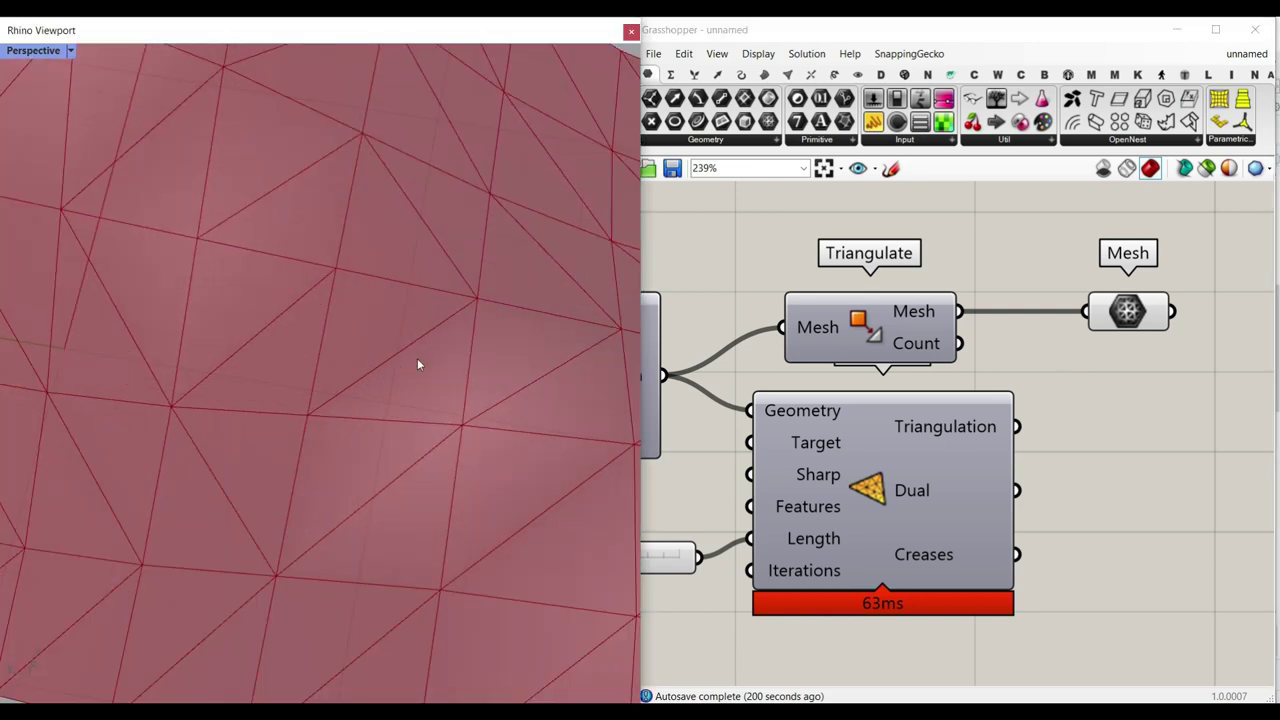
Add a Face Boundaries component after the Mesh parameter and connect the mesh to its input
right_click_drag(1125, 346, 936, 420)
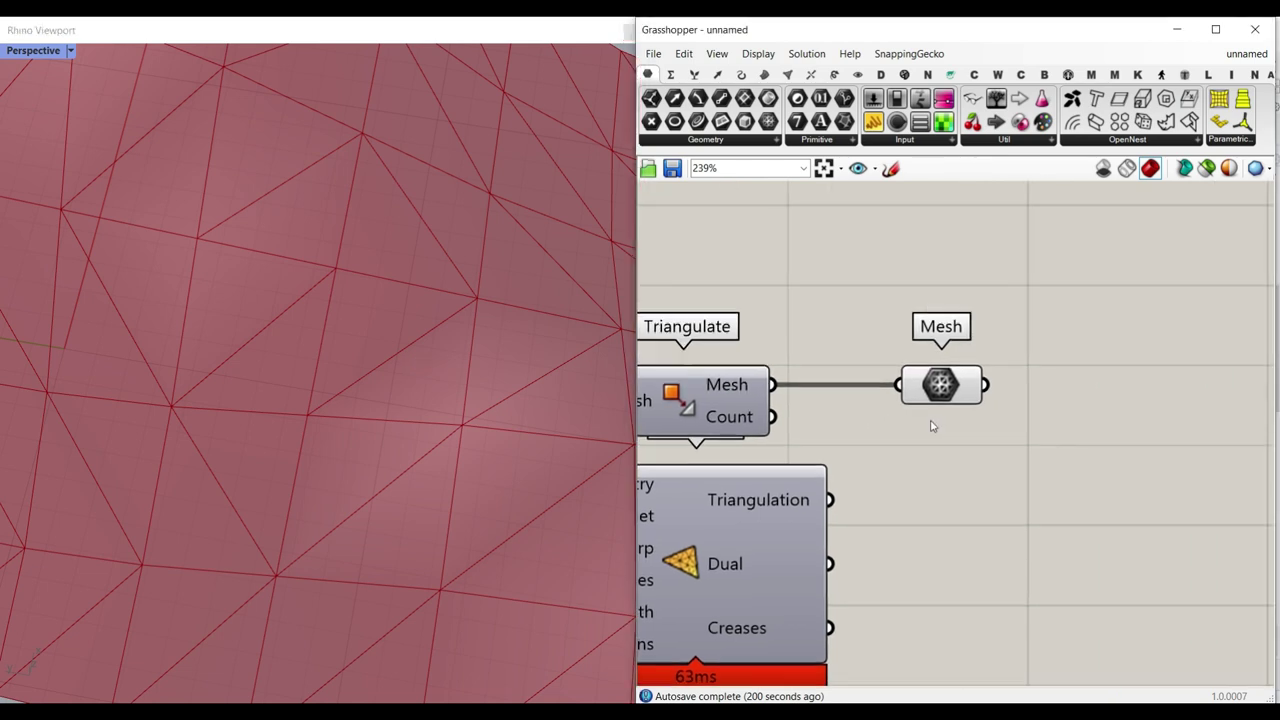
left_click(782, 75)
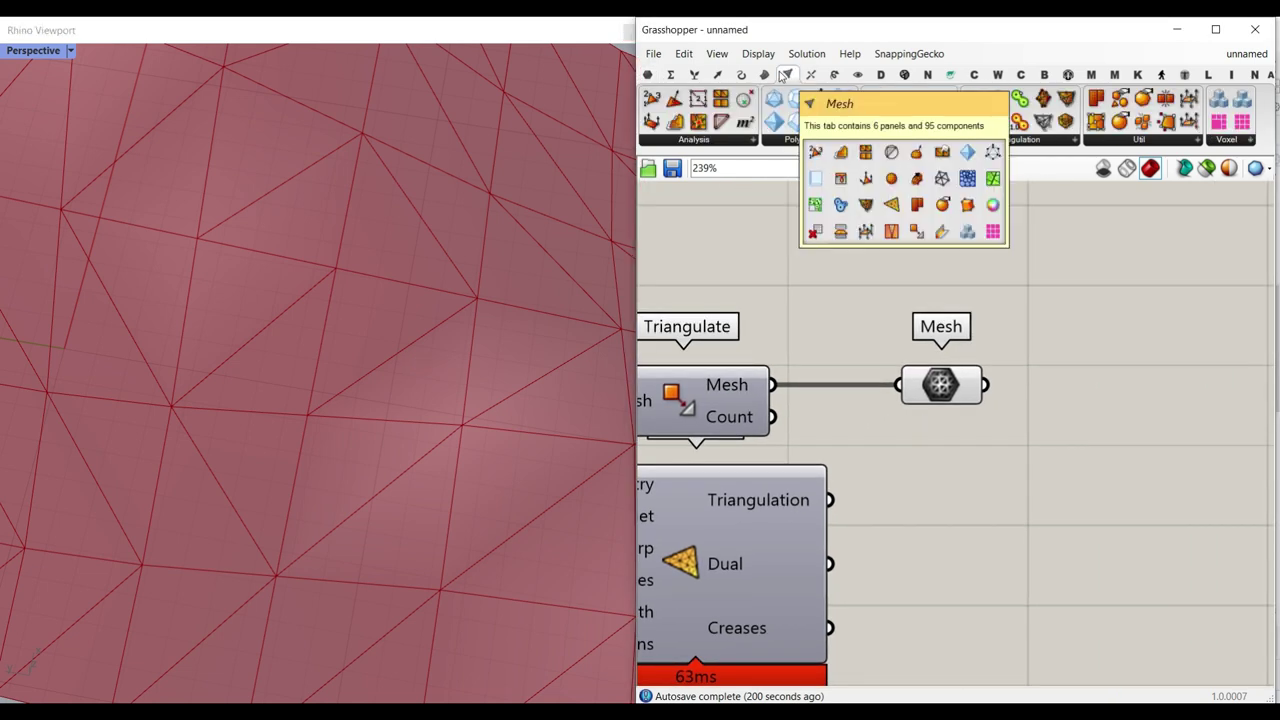
left_click(712, 143)
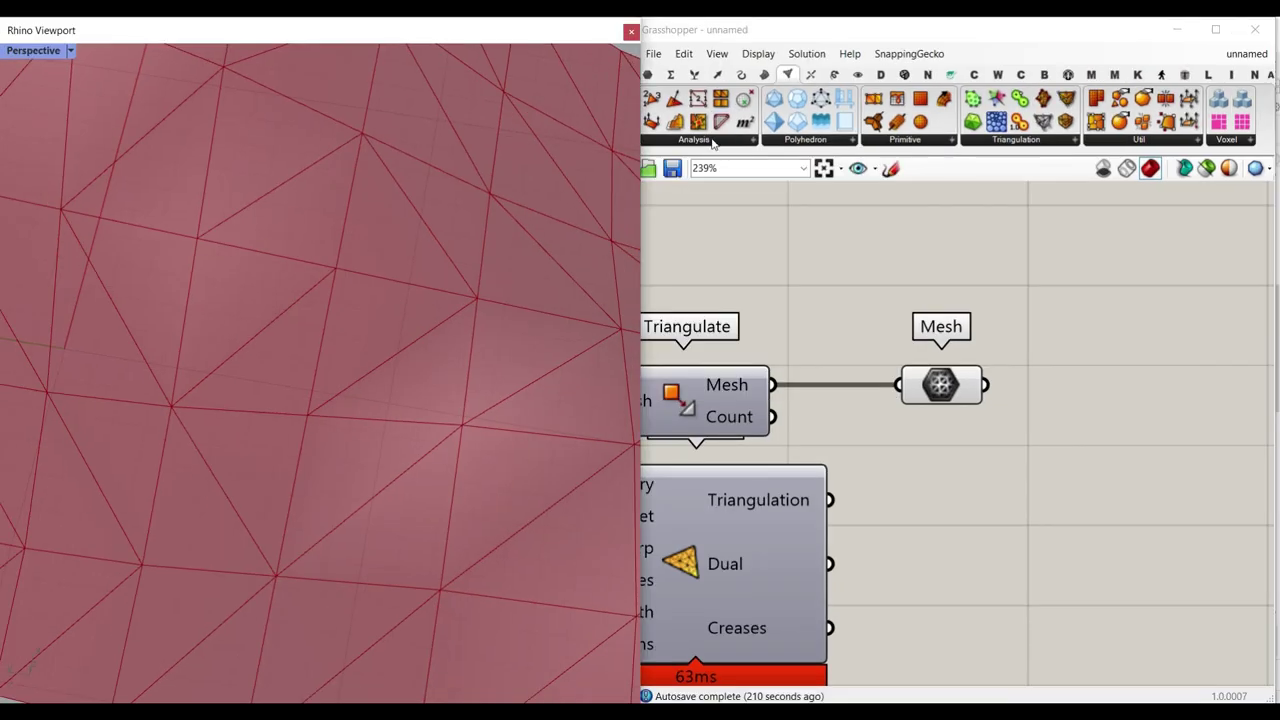
left_click(688, 265)
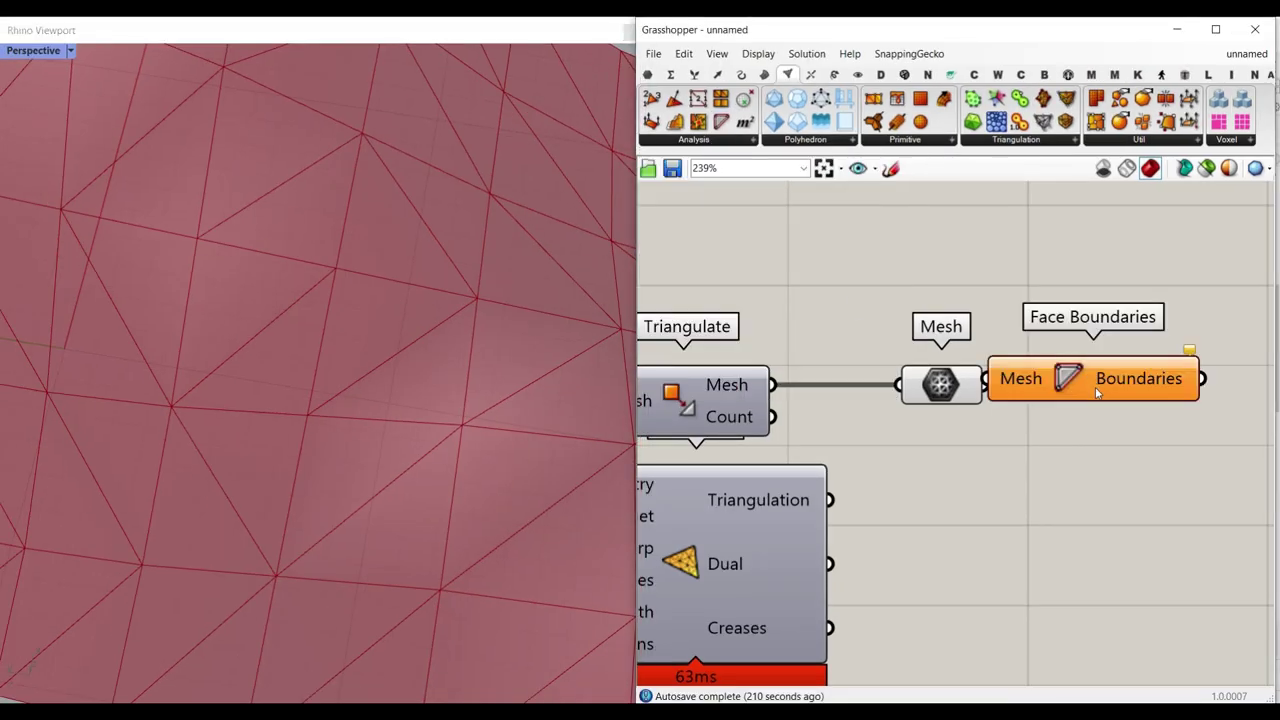
scroll(895, 400, "up", 4)
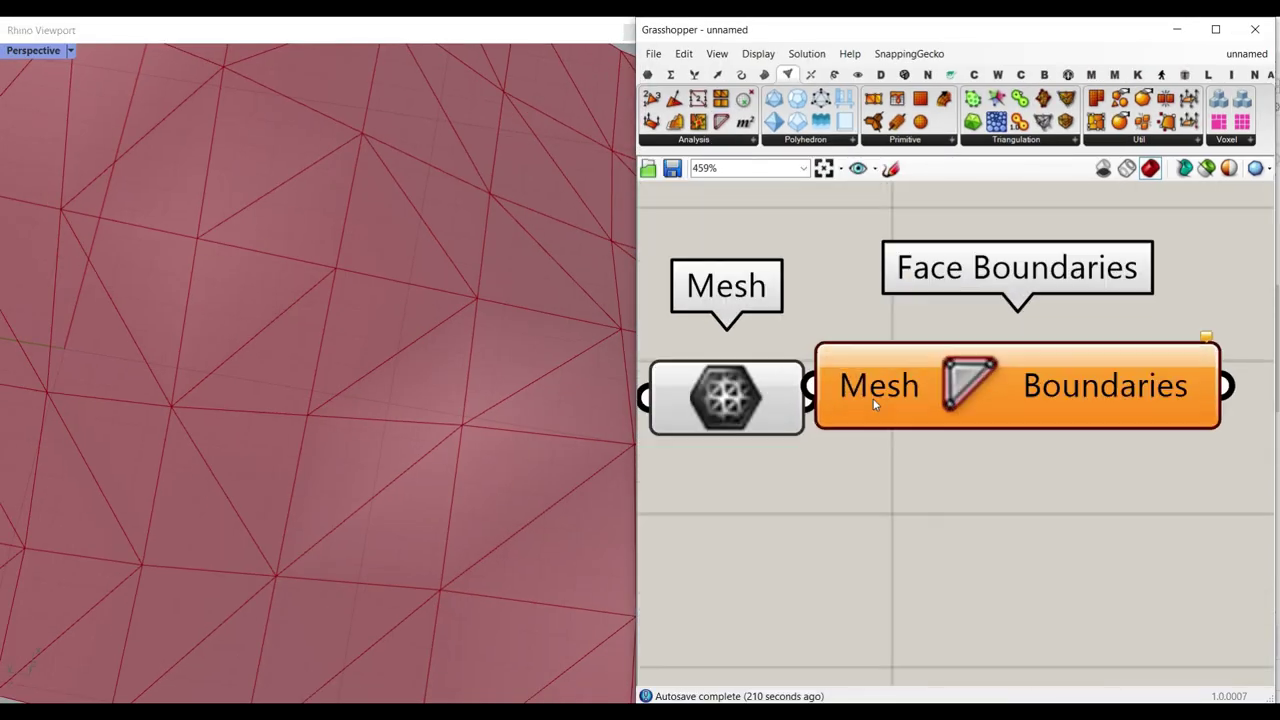
left_click_drag(850, 405, 898, 405)
right_click(1046, 412)
left_click(1046, 410)
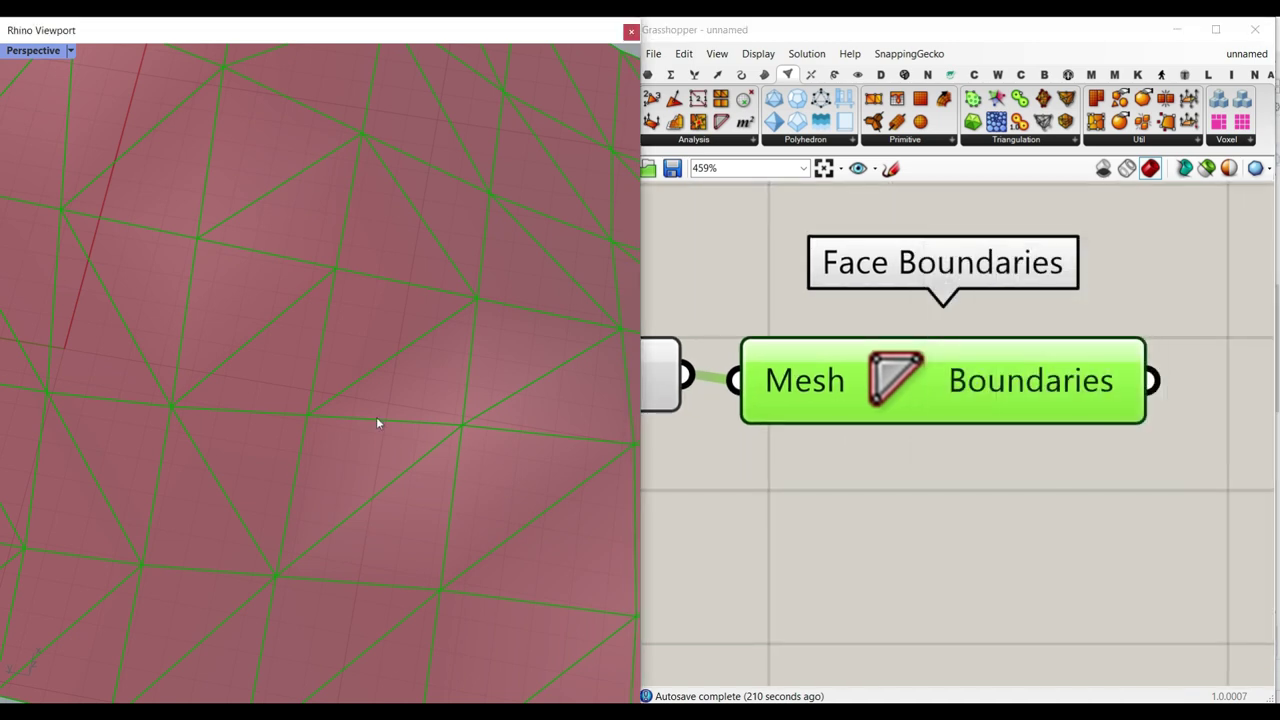
left_click(376, 417)
left_click(445, 476)
left_click(492, 350)
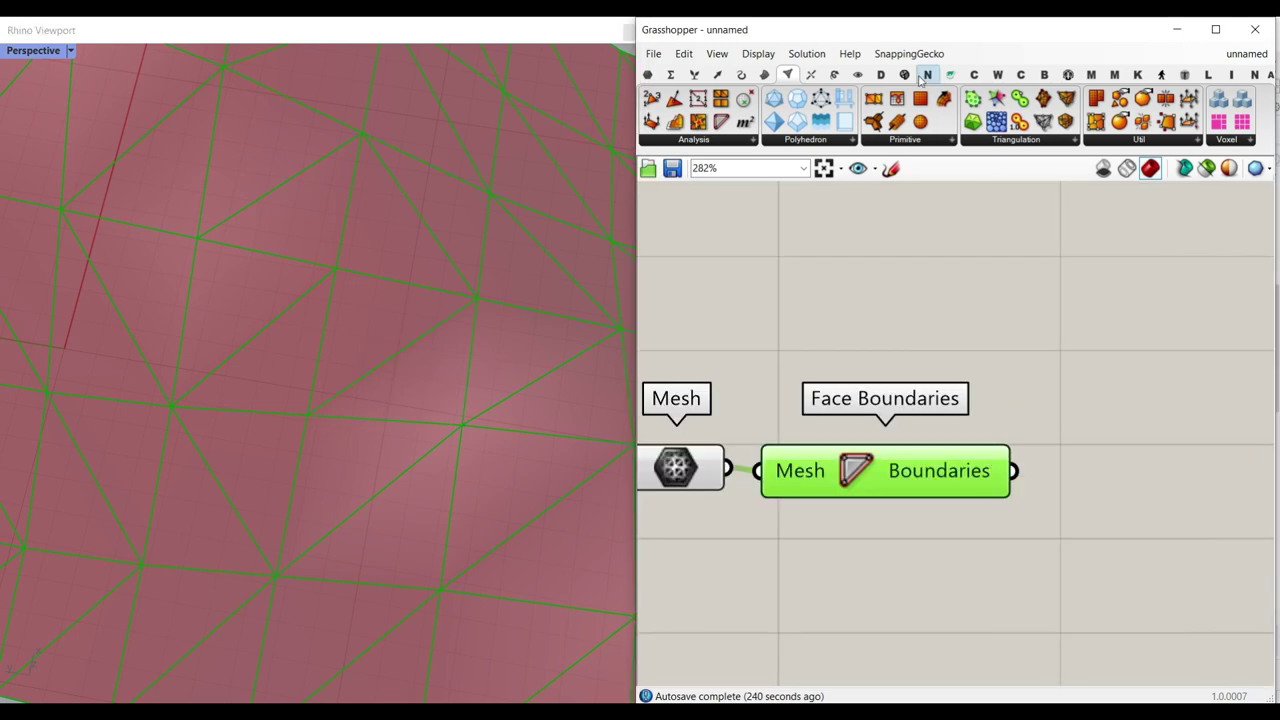
Add an Offset Curve component and feed the face Boundaries into both its Curve and Plane inputs
left_click(741, 75)
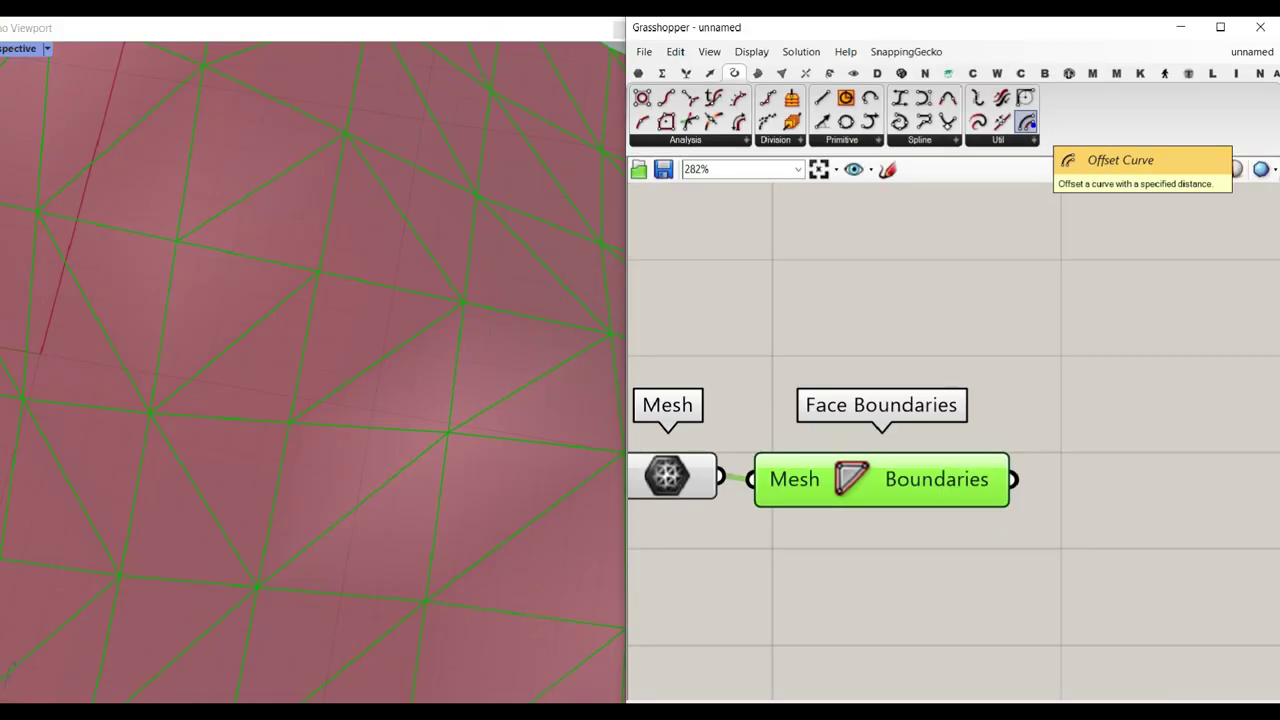
left_click(1031, 124)
left_click(1180, 527)
right_click_drag(1030, 477, 850, 437)
left_click_drag(845, 435, 975, 547)
scroll(848, 458, "up", 2)
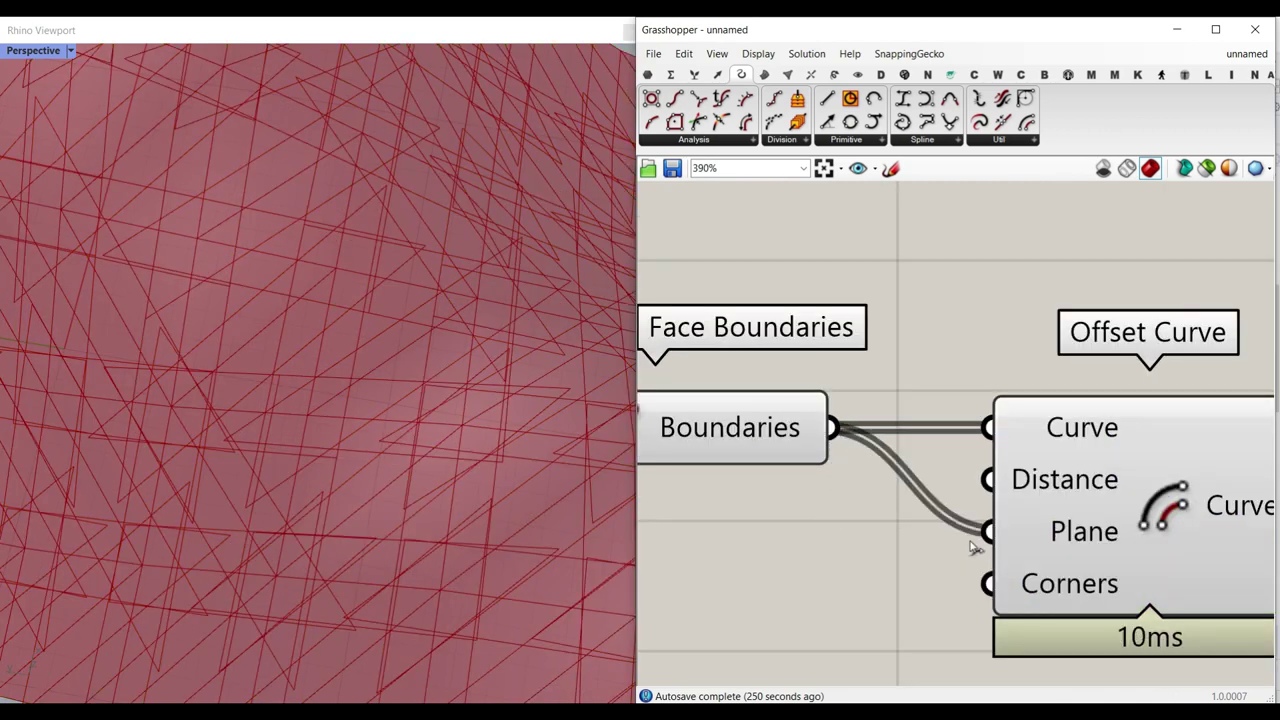
Hide the preview of the Face Boundaries component
right_click_drag(692, 418, 781, 408)
right_click(710, 397)
left_click(728, 427)
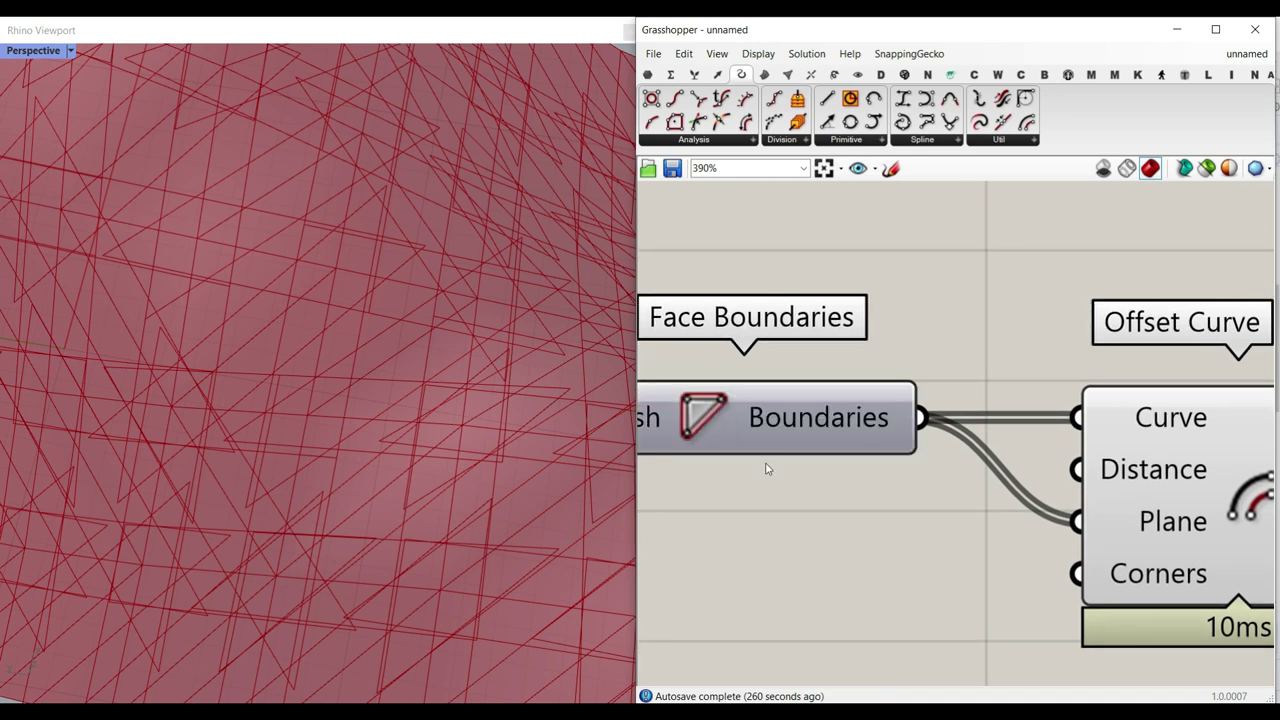
Apply the expression -x to the Distance input of Offset Curve
right_click(1110, 476)
mouse_move(1125, 561)
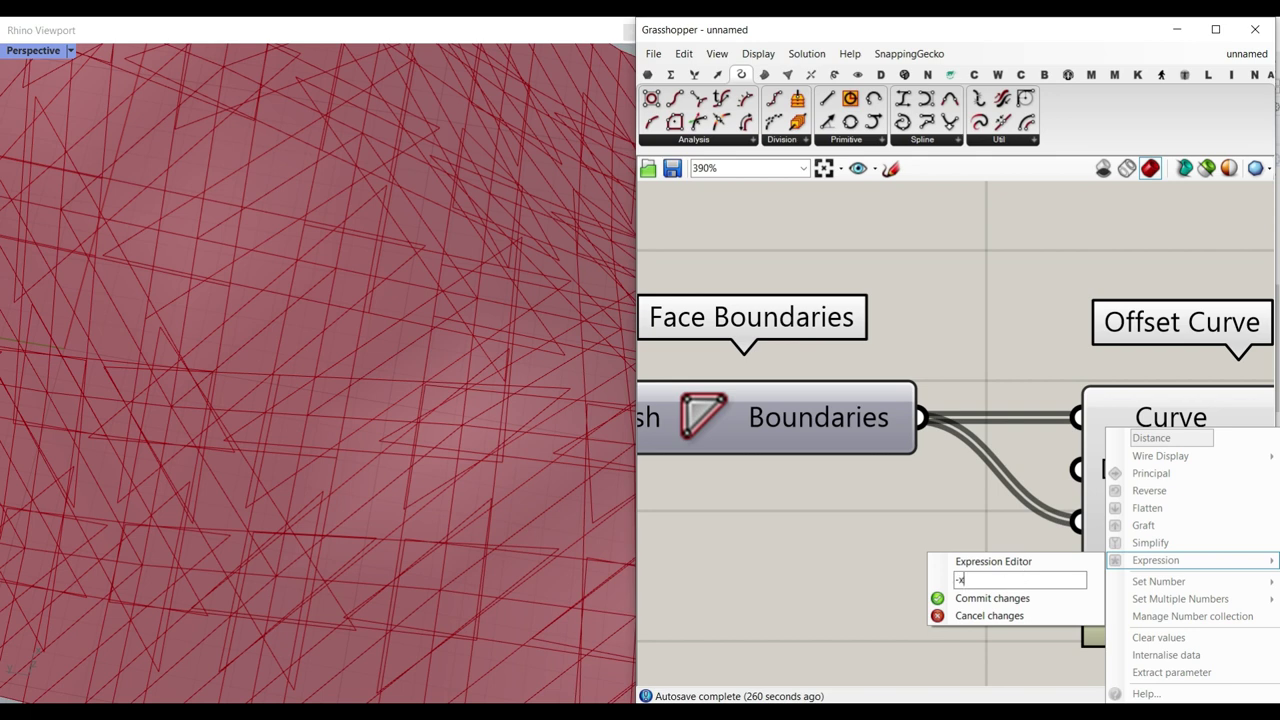
type("-x")
left_click(1015, 598)
Connect a Number Slider of 0.33 to Offset Curve's Distance and source the Mesh parameter from TriRemesh's Triangulation output
double_click(818, 543)
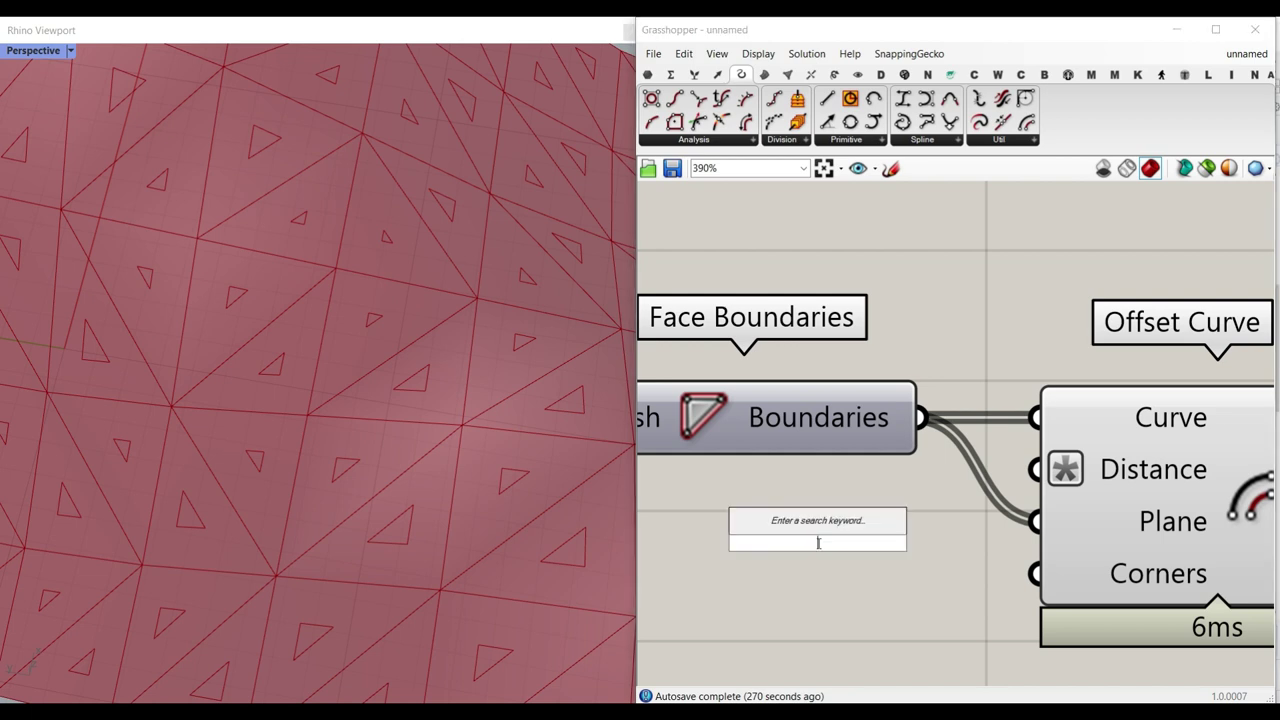
type("0")
key("Return")
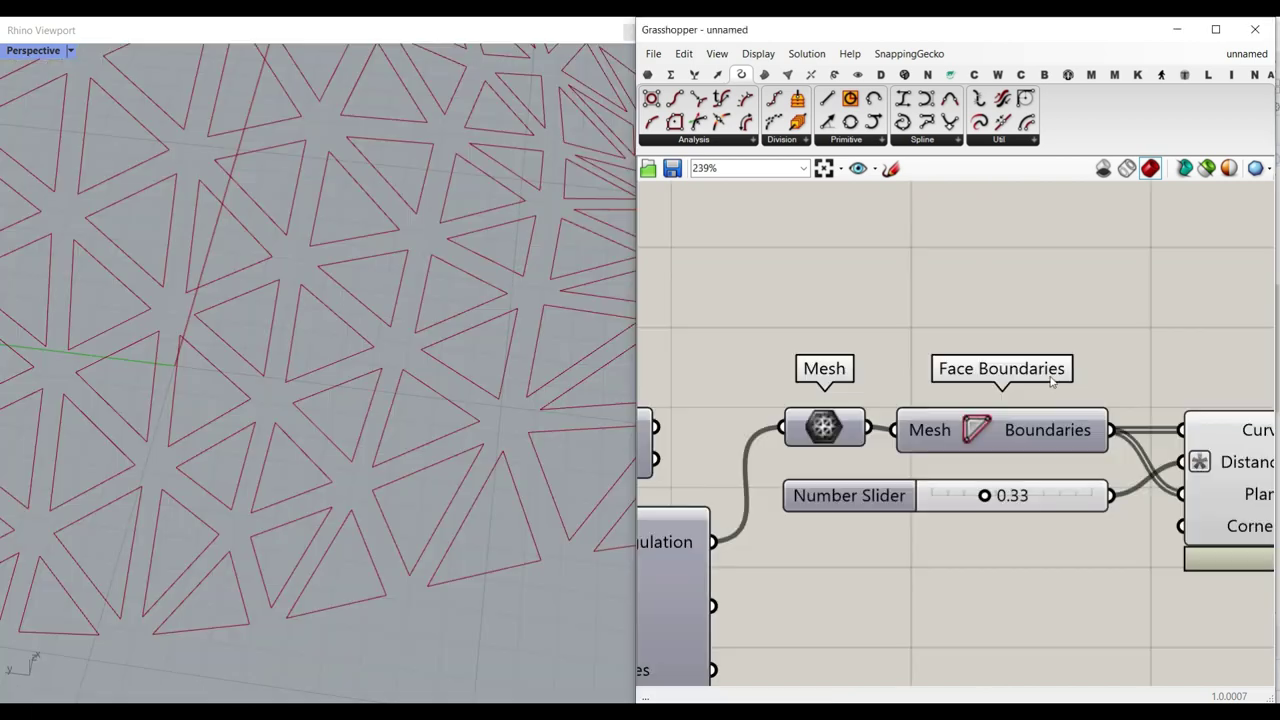
scroll(905, 355, "down", 3)
left_click_drag(1043, 392, 1040, 392)
left_click(876, 518)
scroll(366, 486, "down", 5)
scroll(297, 512, "up", 9)
scroll(340, 437, "down", 5)
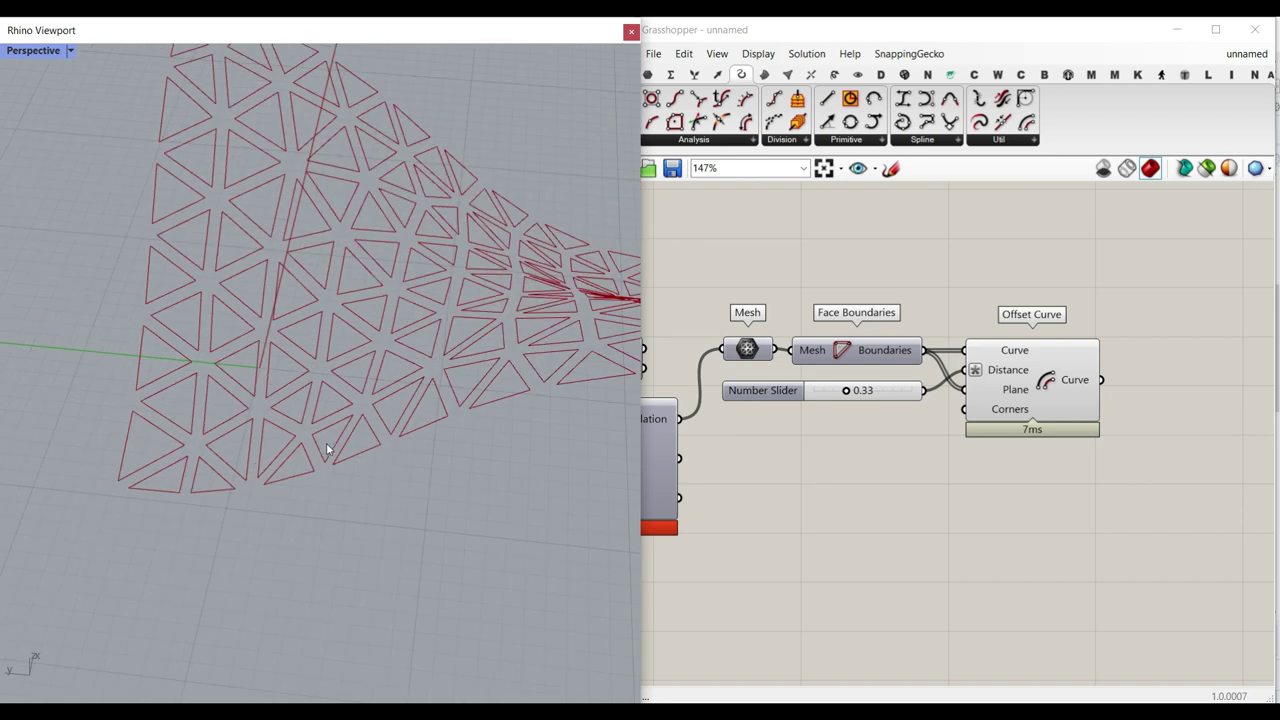
scroll(176, 495, "up", 5)
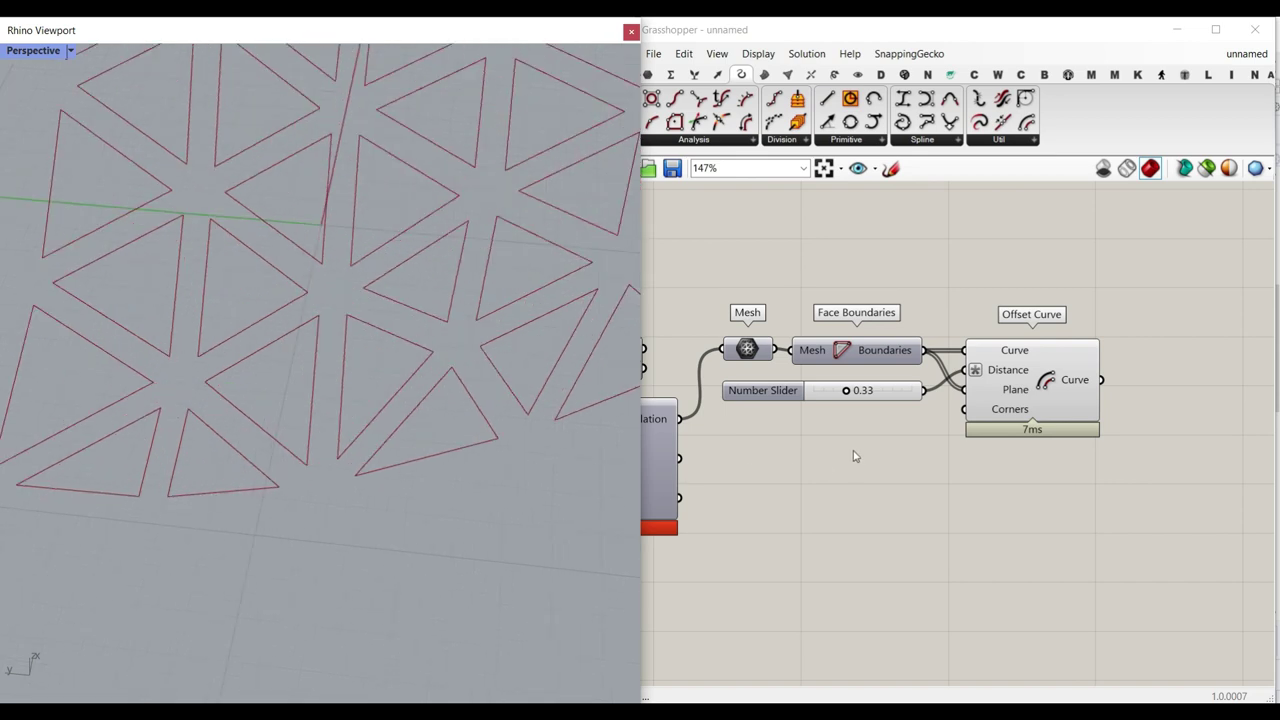
Add a Mesh Edges component below Face Boundaries and connect the Mesh parameter to its input
left_click(787, 74)
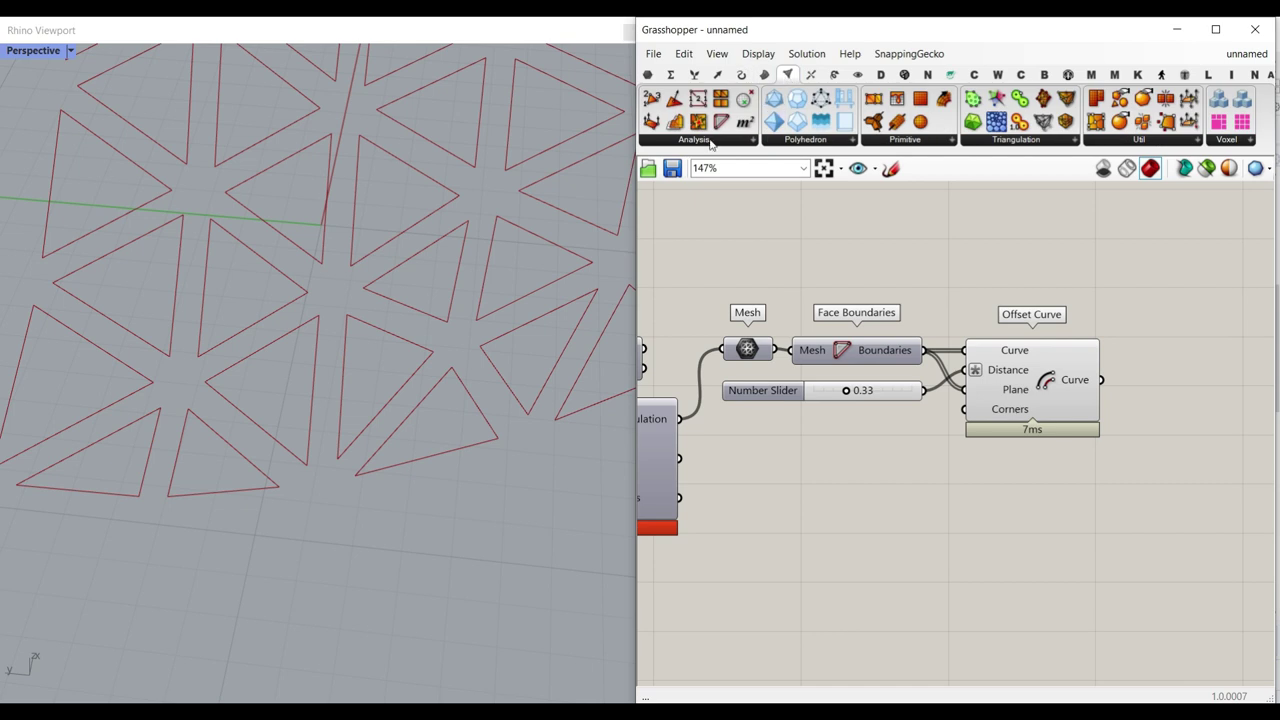
left_click_drag(698, 98, 855, 545)
right_click_drag(722, 503, 841, 424)
scroll(826, 371, "up", 2)
right_click_drag(965, 333, 812, 349)
scroll(812, 349, "down", 1)
left_click_drag(853, 486, 920, 478)
left_click_drag(774, 268, 833, 484)
right_click_drag(911, 462, 791, 454)
left_click(992, 473)
right_click_drag(992, 473, 1020, 464)
Add a Curve parameter, connect Naked Edges to it, and check the highlighted edges in the viewport
left_click(647, 74)
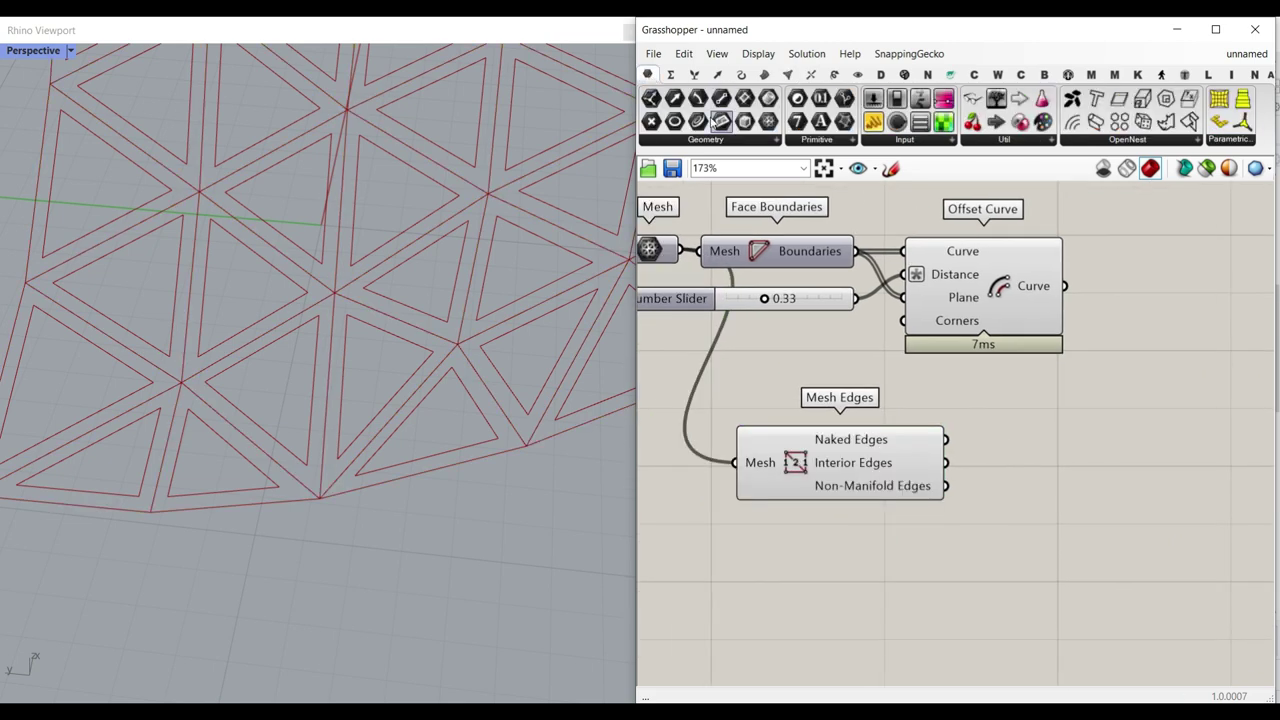
left_click_drag(948, 441, 1031, 443)
scroll(333, 487, "down", 13)
scroll(315, 306, "up", 2)
scroll(315, 307, "up", 3)
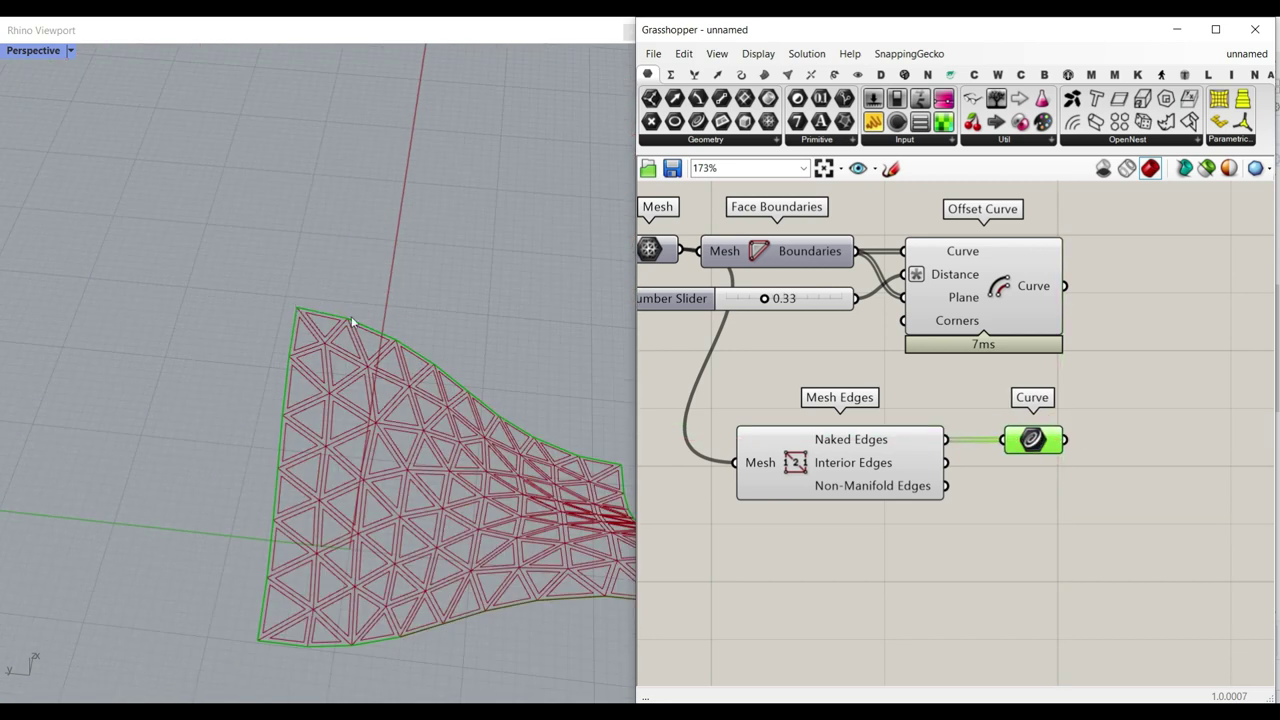
Replace the Curve parameter's source with the Interior Edges output of Mesh Edges and examine the edges between panels
left_click_drag(948, 463, 1003, 440)
scroll(392, 436, "down", 3)
scroll(400, 500, "up", 6)
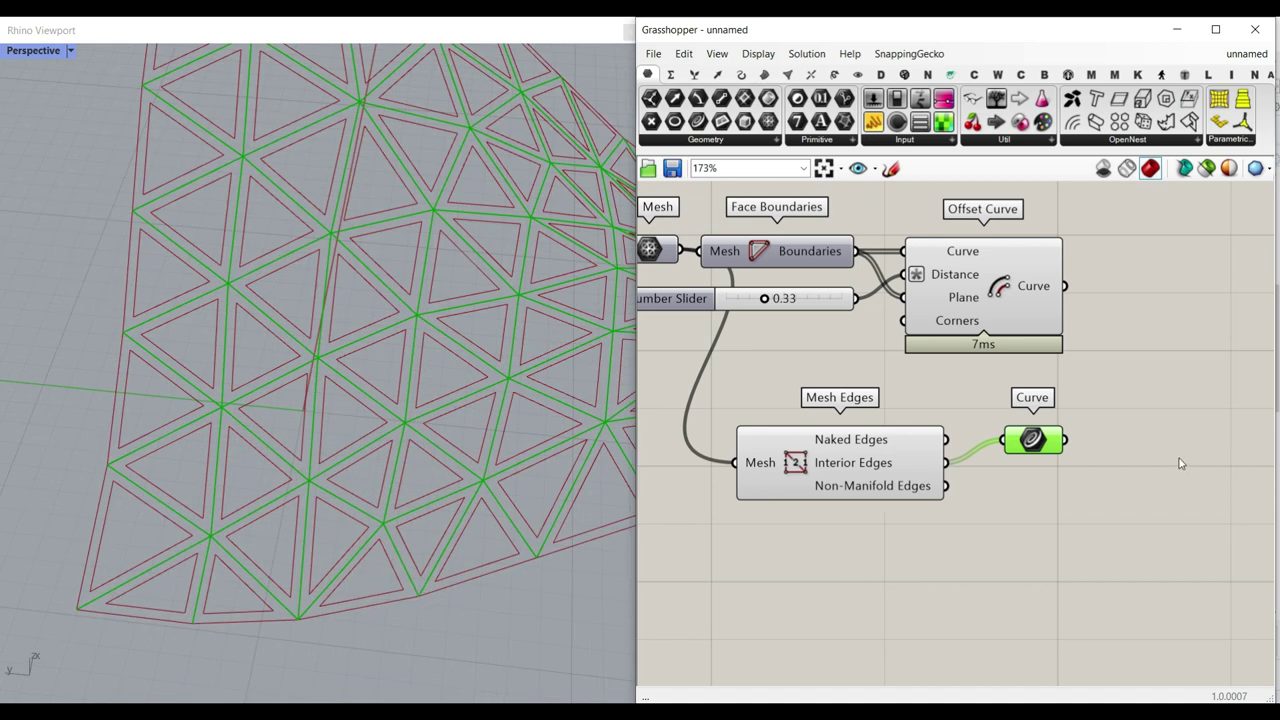
right_click_drag(1150, 459, 998, 460)
left_click_drag(877, 442, 887, 452)
scroll(408, 440, "up", 6)
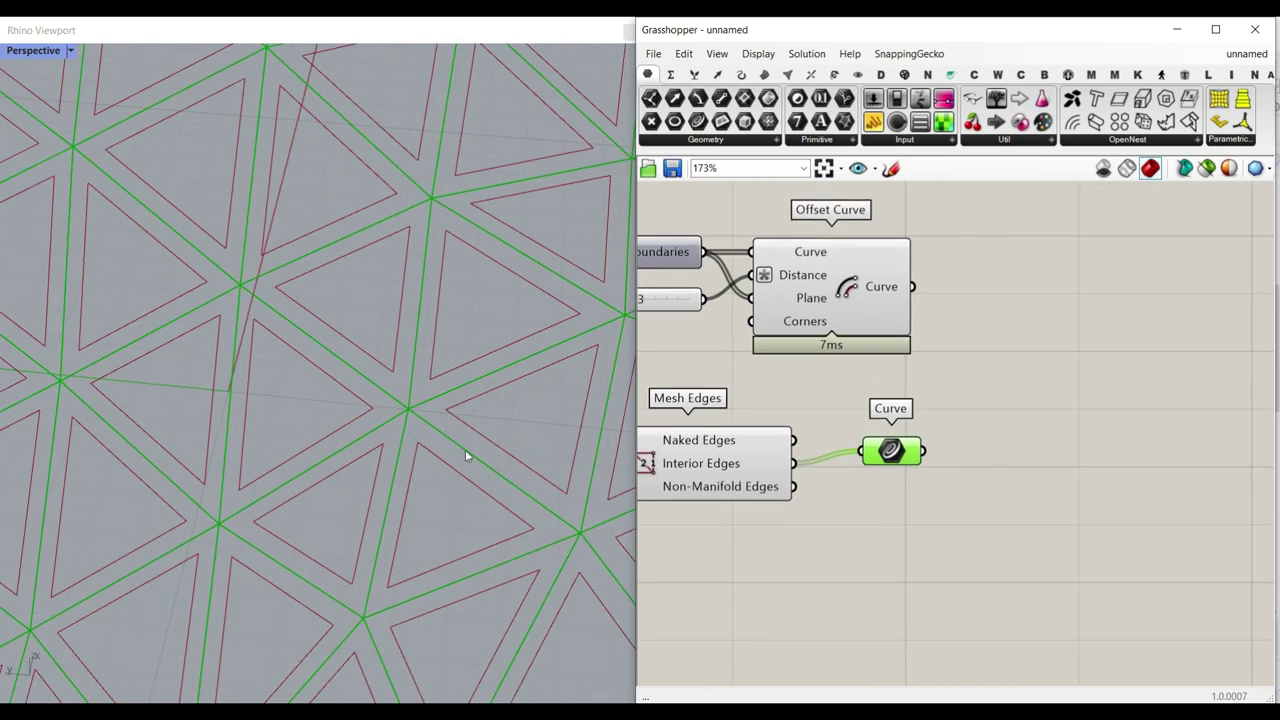
right_click_drag(472, 457, 449, 459)
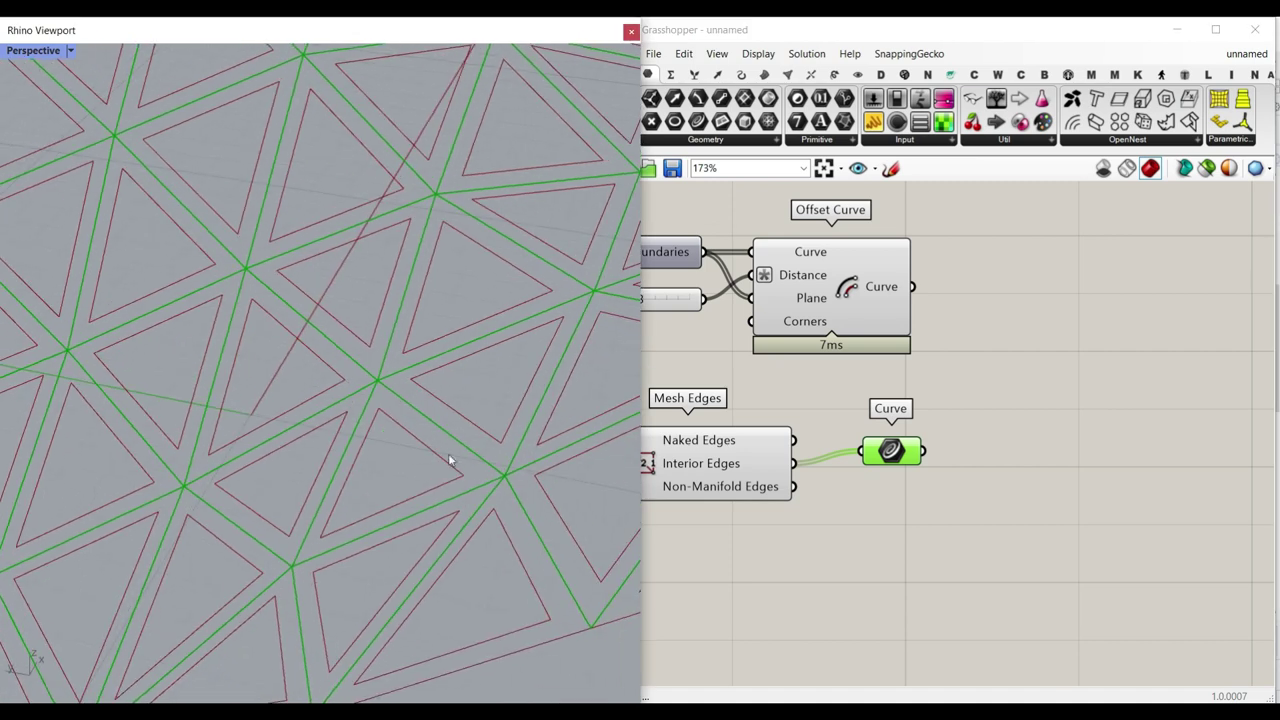
Add a Perp Frame component, connect the interior edge curves to its Curve input, and reparameterize that input
left_click(741, 74)
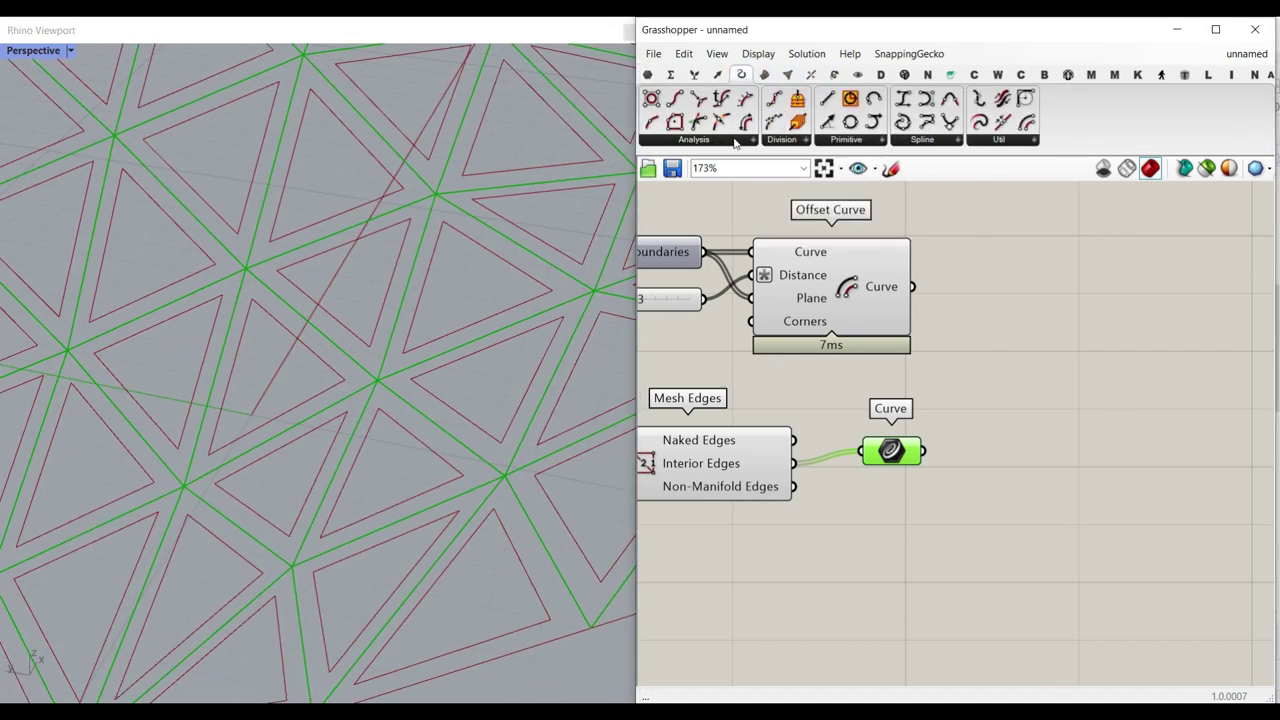
left_click(733, 140)
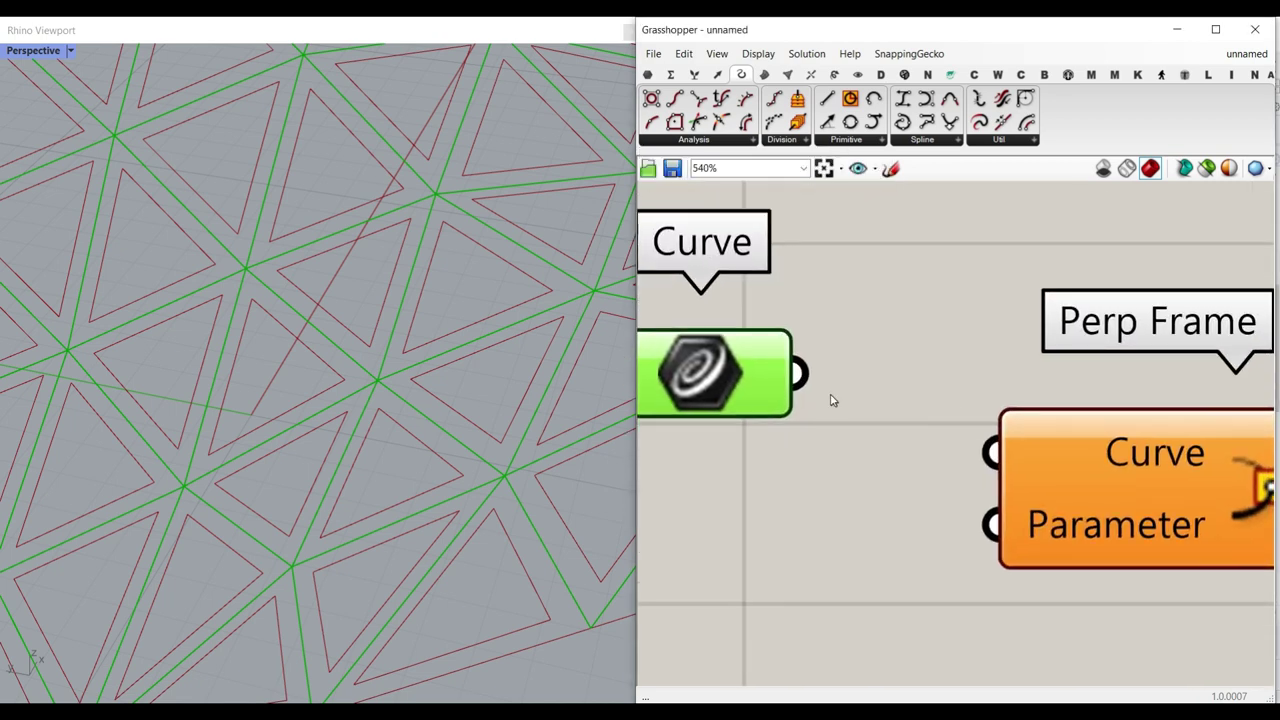
left_click_drag(803, 378, 967, 443)
right_click(1038, 442)
left_click(1072, 560)
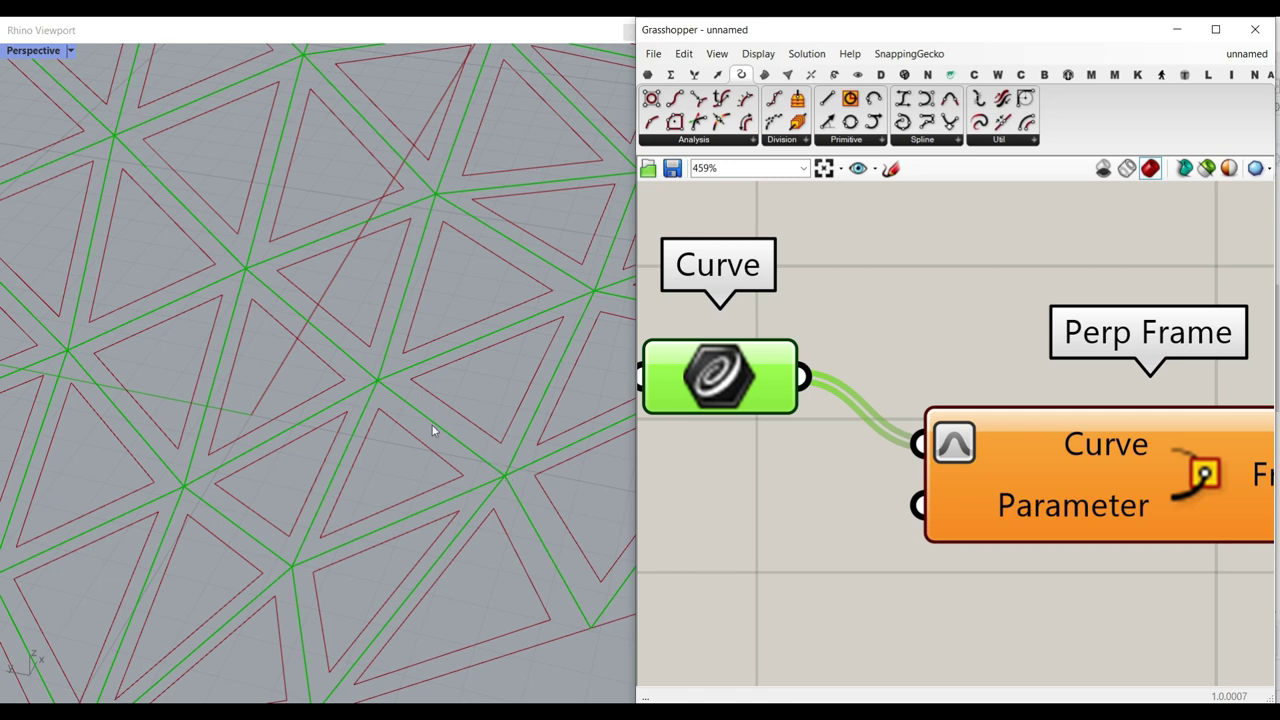
right_click_drag(874, 521, 940, 477)
left_click_drag(1080, 466, 1086, 426)
left_click(826, 498)
double_click(826, 503)
type("0.5")
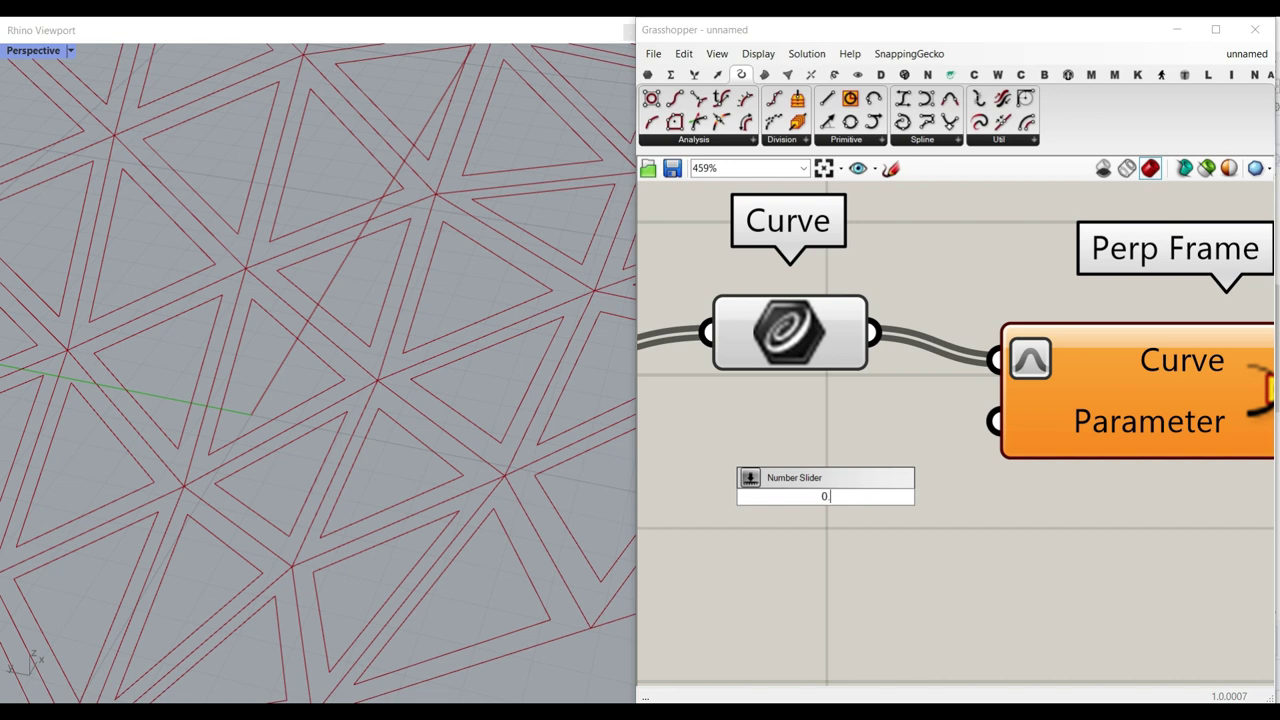
key("Return")
left_click_drag(1027, 510, 862, 547)
left_click_drag(977, 532, 995, 420)
key("Delete")
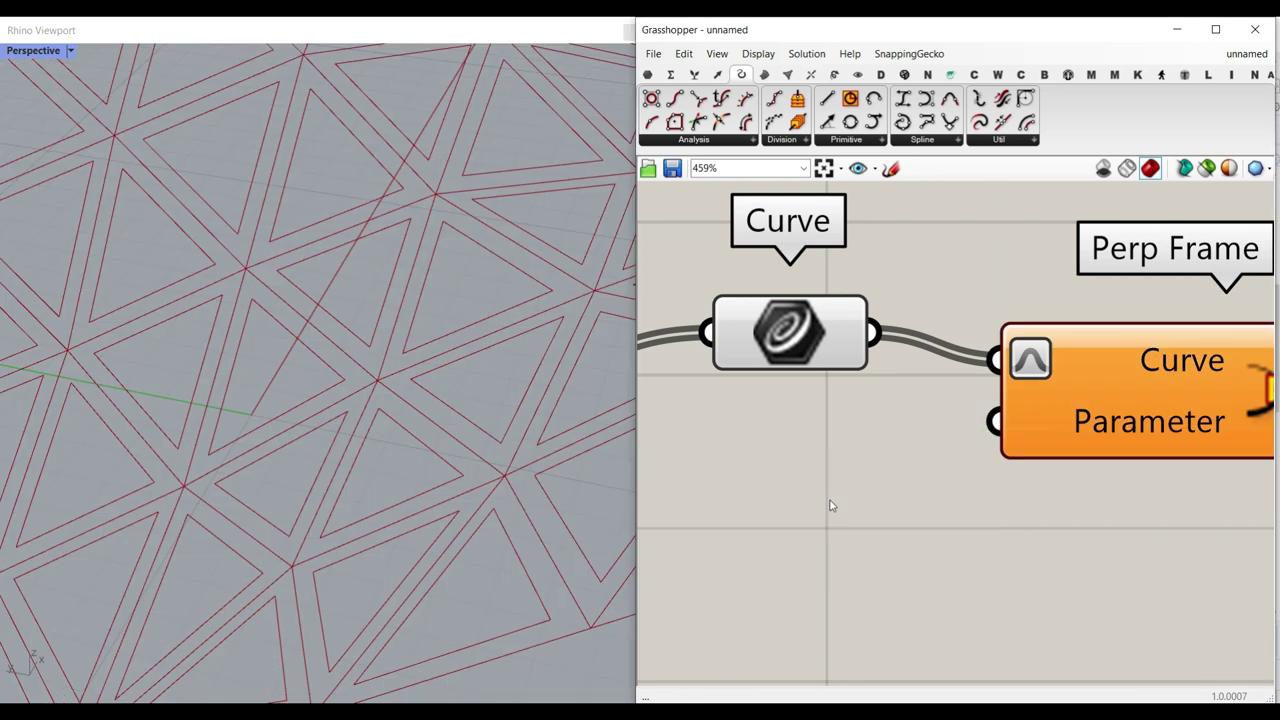
Add a panel containing 0.5 and connect it to Perp Frame's Parameter input
double_click(829, 505)
type("//0")
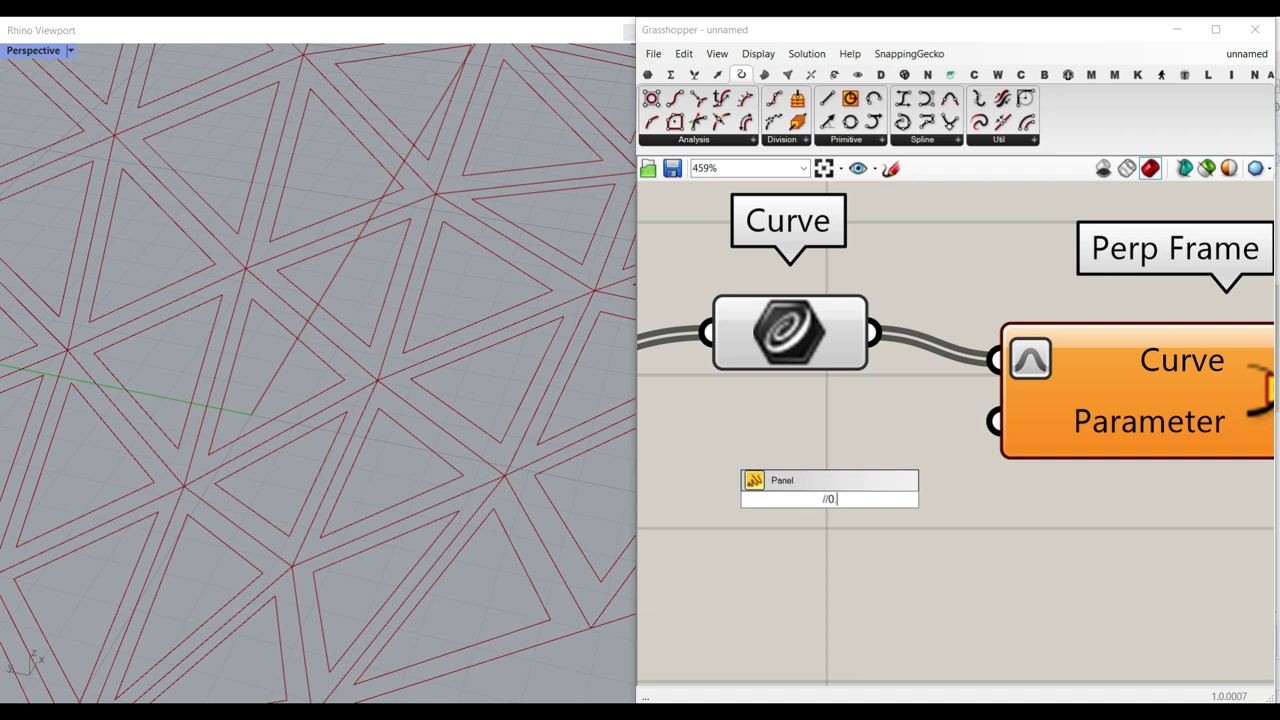
type(".5")
key("Return")
mouse_move(900, 497)
left_mouse_down()
mouse_move(986, 449)
mouse_move(995, 420)
left_mouse_up()
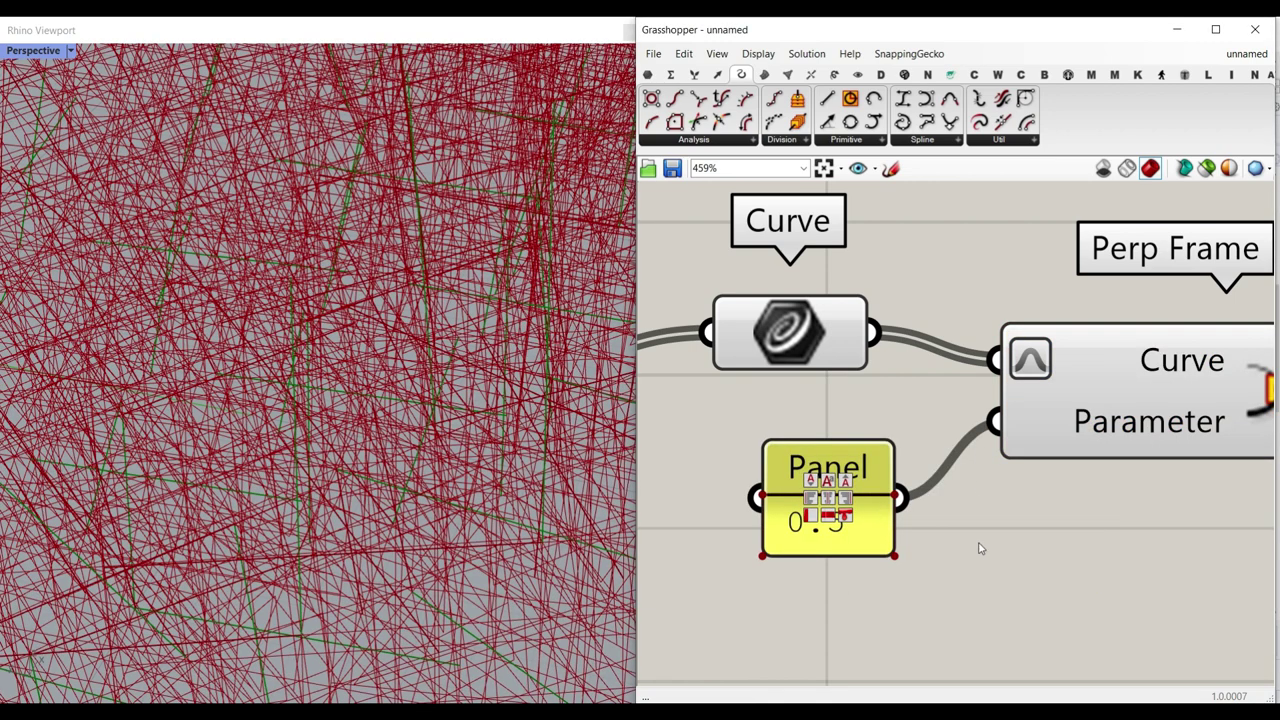
Set the preview plane size to 1 and examine the perpendicular frames on the interior edges
left_click(758, 53)
mouse_move(840, 318)
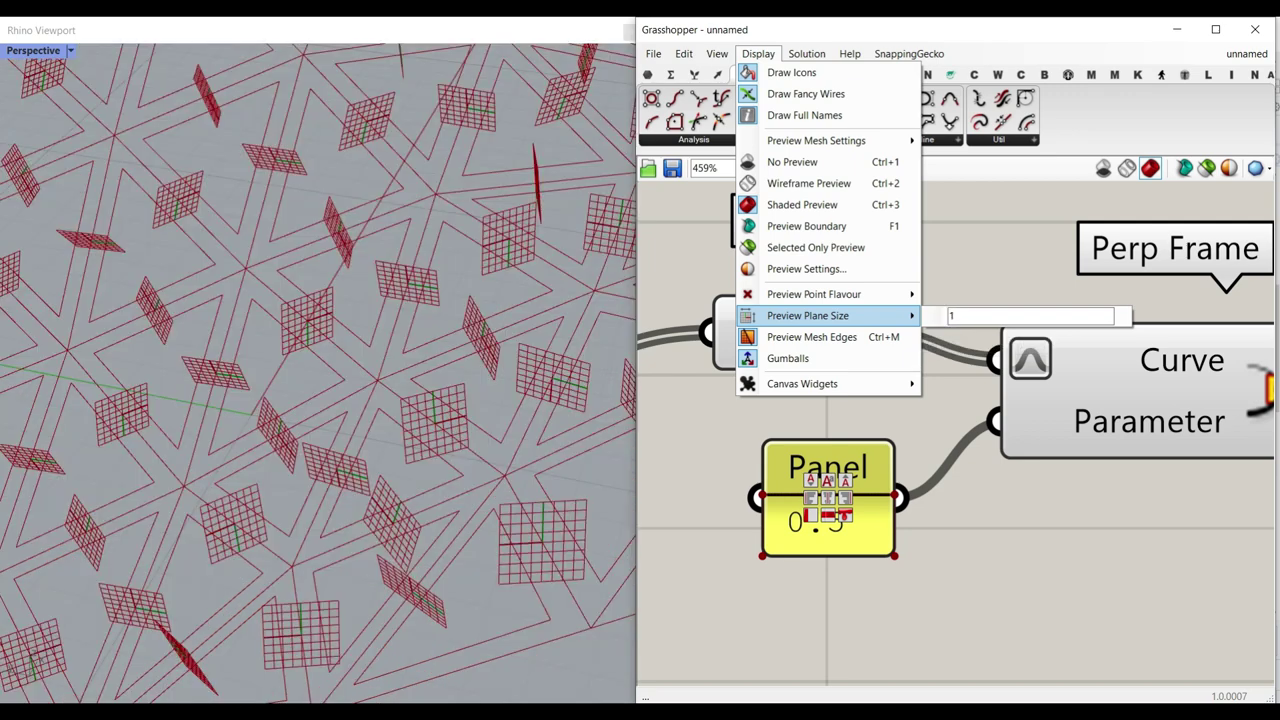
left_click(888, 420)
scroll(424, 394, "down", 10)
right_click_drag(424, 394, 343, 285)
scroll(343, 392, "up", 10)
scroll(378, 350, "down", 8)
scroll(351, 404, "up", 8)
Add a Circle component and connect the Frame output of Perp Frame to its Plane input
right_click_drag(1250, 391, 870, 457)
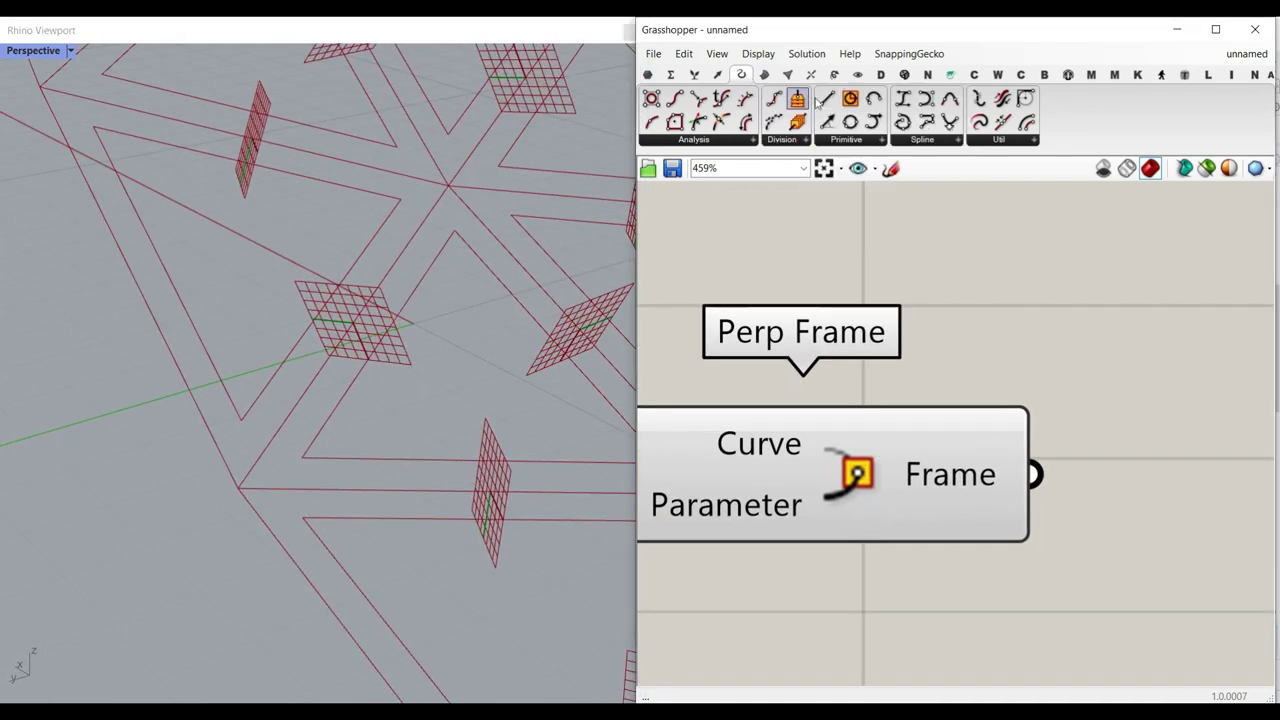
left_click_drag(850, 98, 1137, 490)
right_click_drag(1137, 490, 965, 448)
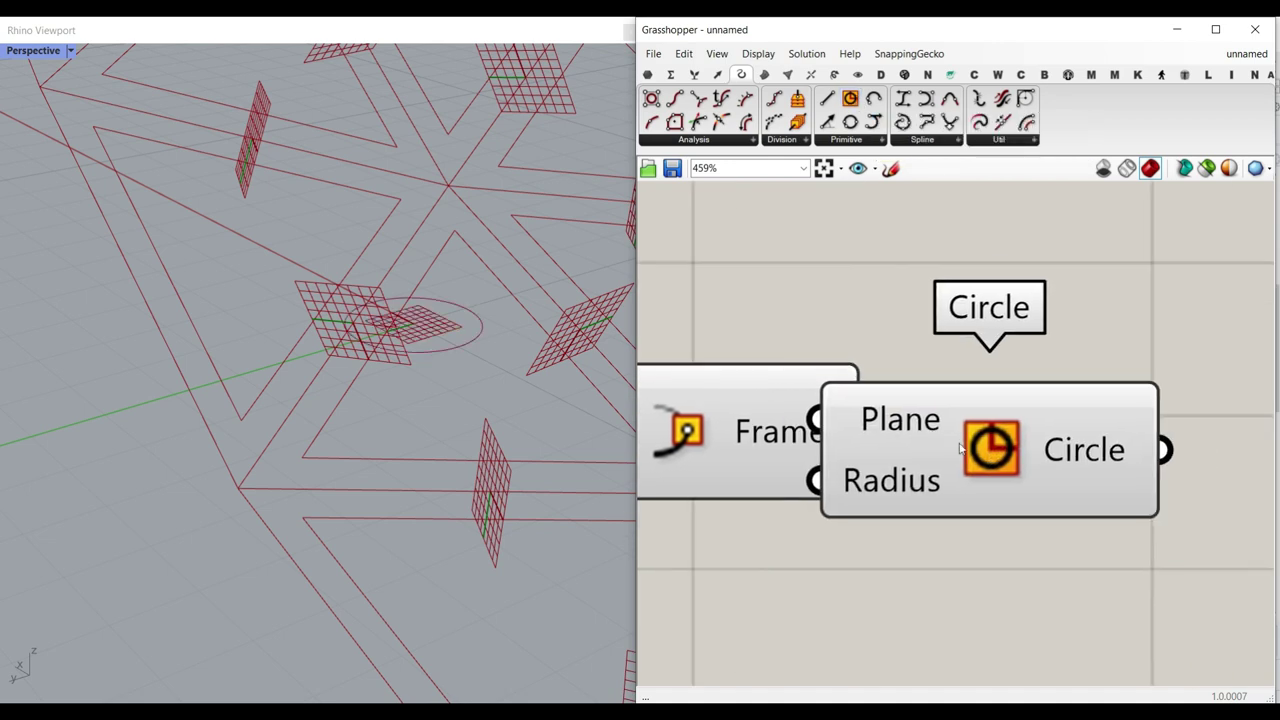
left_click_drag(965, 448, 1085, 482)
left_click_drag(884, 437, 944, 452)
right_click_drag(846, 457, 925, 442)
scroll(925, 442, "down", 2)
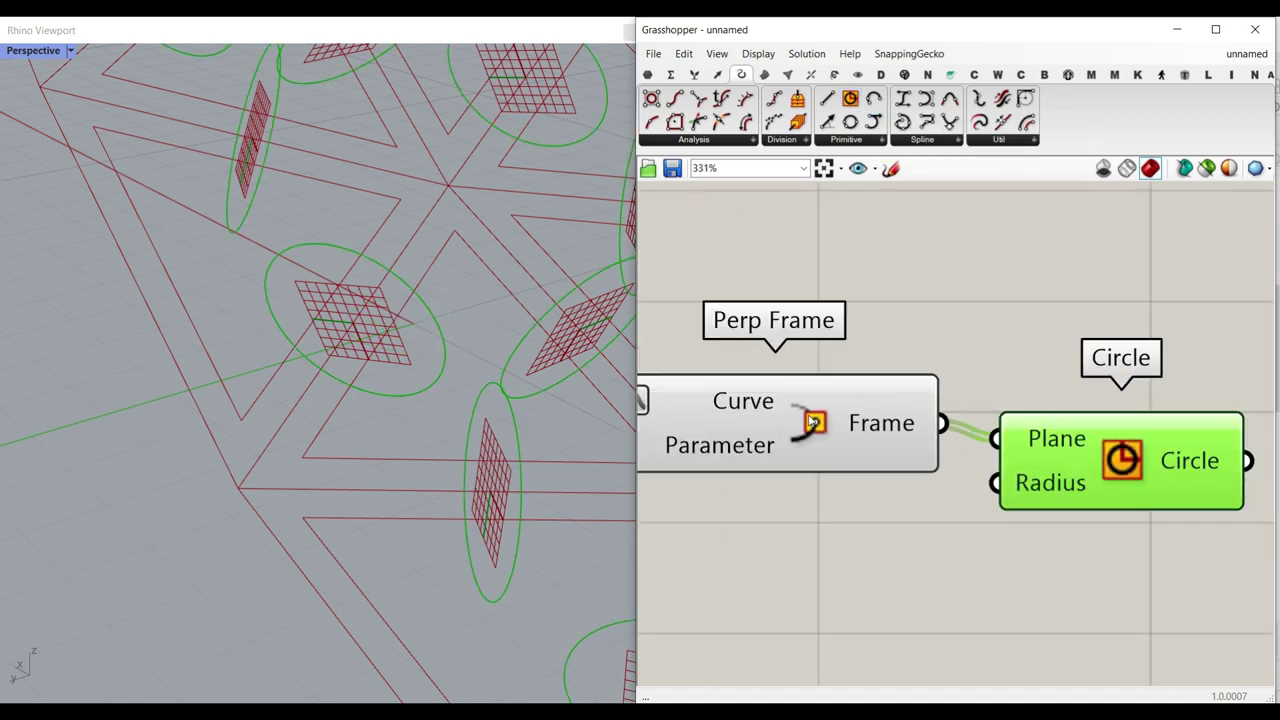
Hide the Perp Frame preview, add a number slider from 0.2 to 3, and connect it to the Circle's Radius input
right_click_drag(868, 546, 878, 497)
double_click(837, 515)
type("0.2..3")
key("Return")
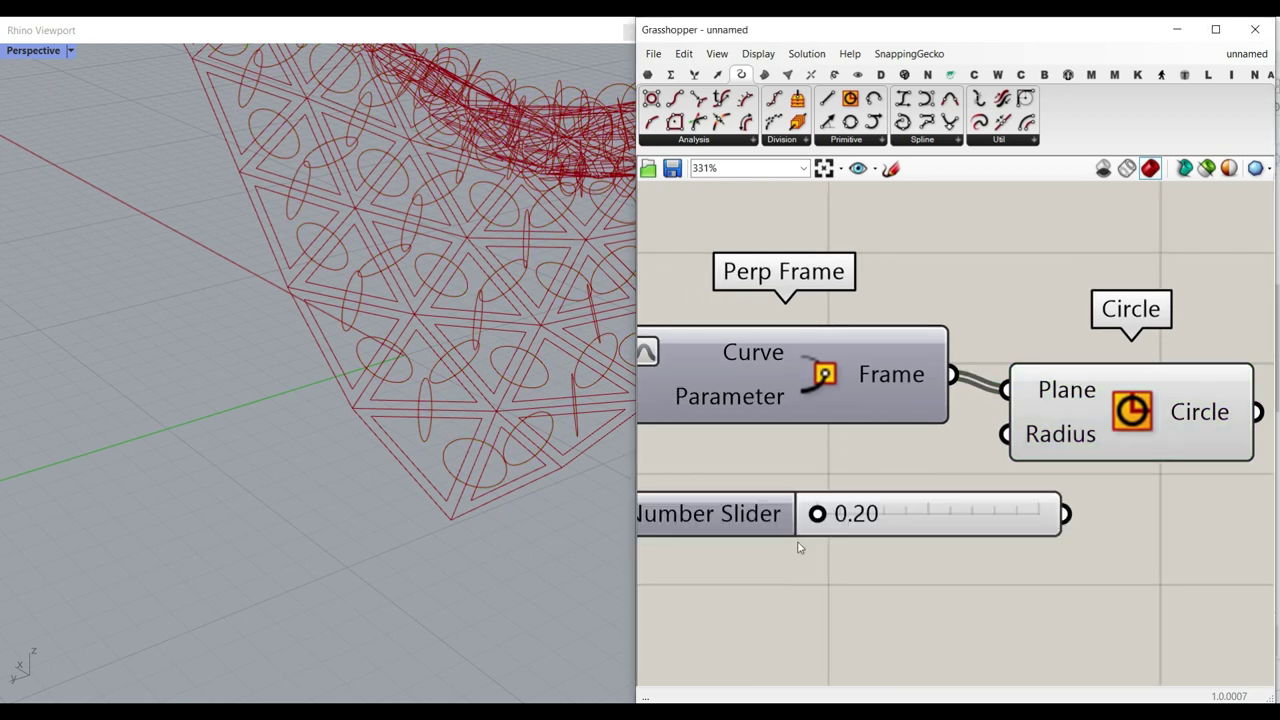
left_click_drag(1066, 514, 1005, 433)
scroll(454, 373, "up", 5)
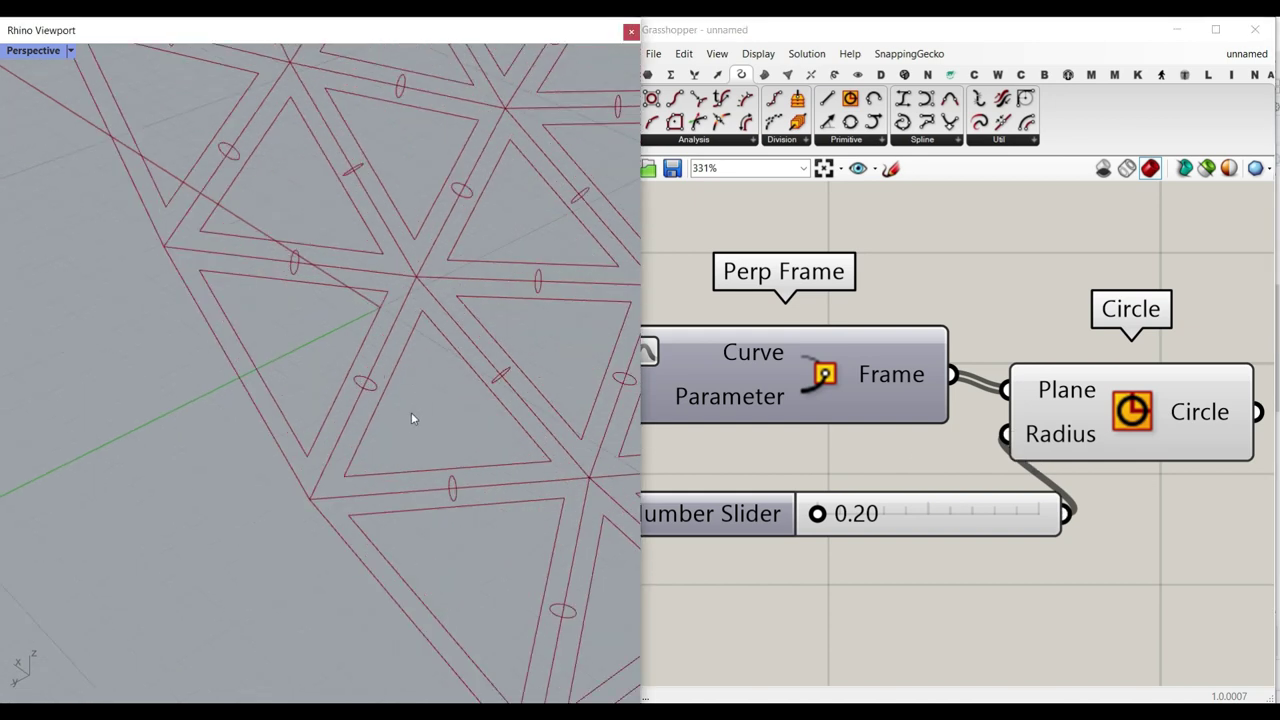
Set the circle radius slider to 0.60
scroll(900, 474, "down", 5)
right_click_drag(691, 346, 777, 356)
scroll(777, 356, "up", 3)
left_click_drag(741, 270, 748, 278)
right_click_drag(991, 378, 883, 351)
scroll(883, 351, "down", 4)
right_click_drag(1091, 487, 948, 444)
scroll(948, 444, "up", 3)
left_click_drag(1032, 470, 1052, 470)
left_click_drag(1082, 476, 930, 512)
scroll(930, 510, "down", 3)
right_click_drag(706, 305, 766, 285)
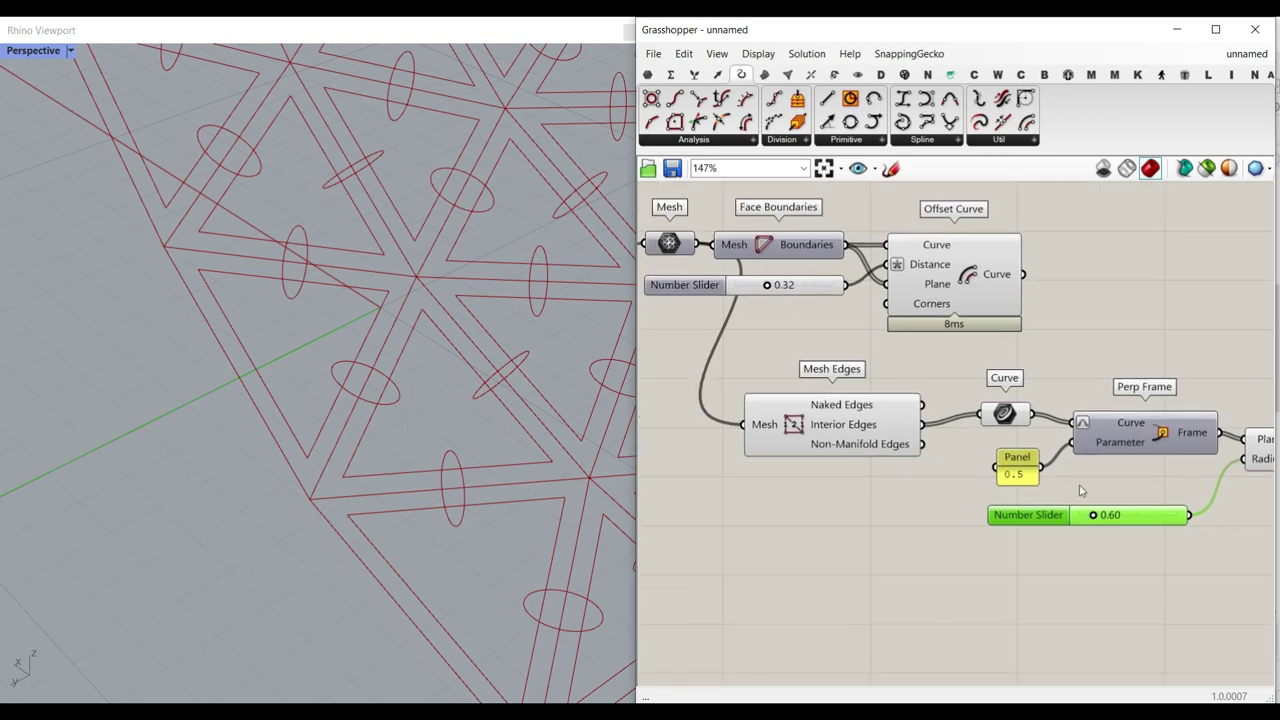
Inspect the enlarged circles and hide the viewport preview of the mesh edge curves
scroll(401, 427, "down", 5)
right_click_drag(401, 427, 275, 440)
right_click_drag(928, 422, 971, 409)
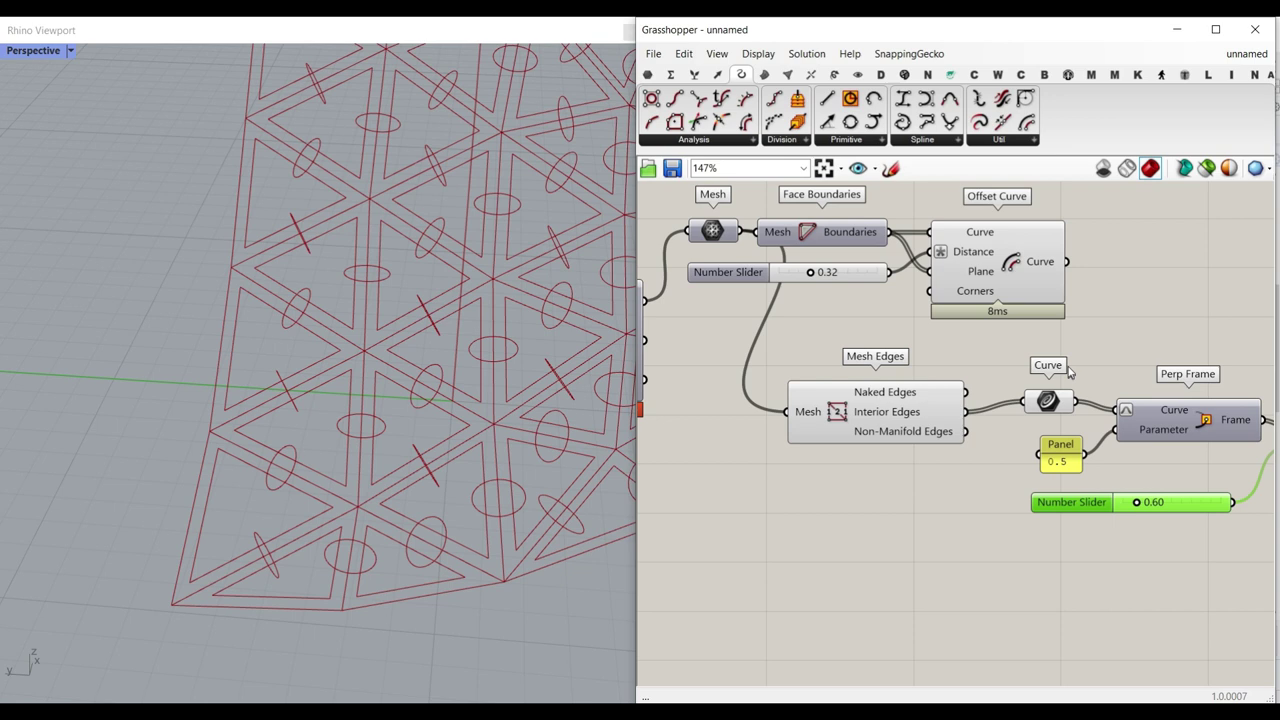
left_click(833, 420)
right_click(804, 330)
left_click(840, 352)
left_click(837, 350)
scroll(417, 401, "down", 5)
right_click_drag(417, 401, 338, 346)
Add a Curve parameter that collects both the Offset Curve output and the Circle output
right_click_drag(1086, 402, 921, 381)
right_click_drag(1168, 391, 1006, 391)
left_click_drag(1034, 409, 1076, 412)
left_click(647, 74)
left_click_drag(715, 133, 834, 274)
left_click_drag(739, 240, 1168, 251)
right_click_drag(1107, 285, 1000, 329)
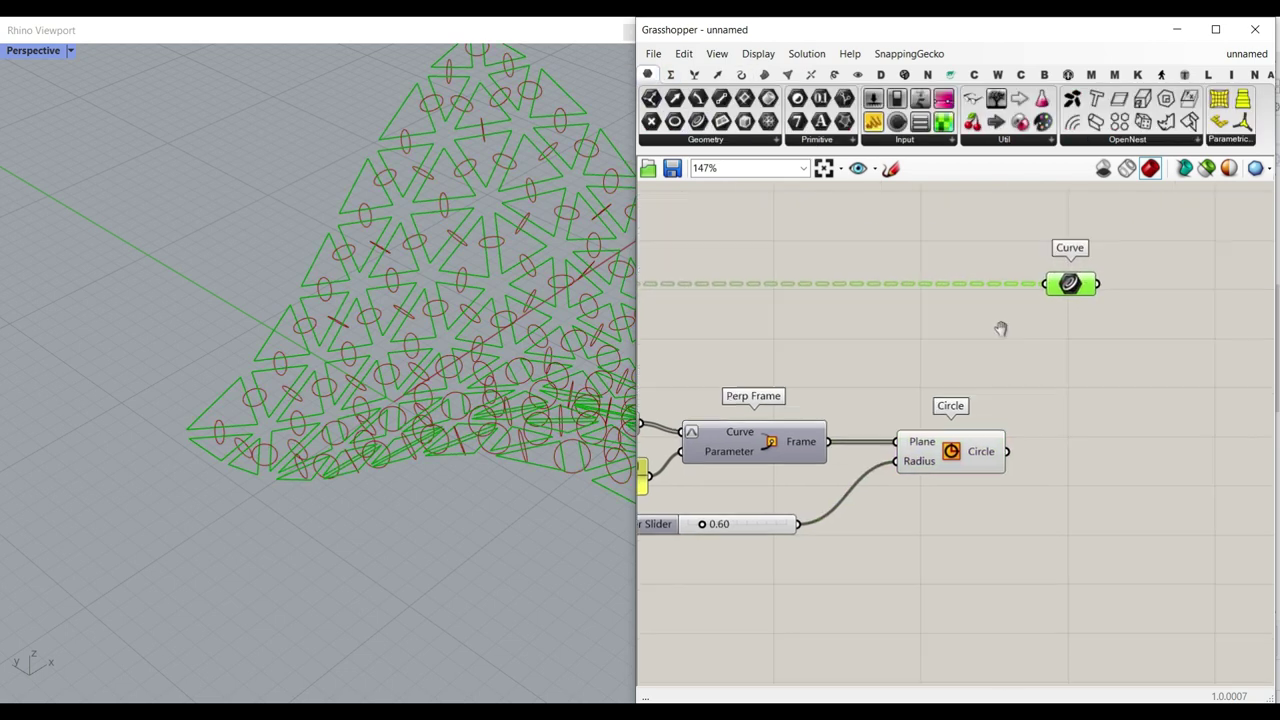
scroll(1000, 329, "up", 3)
left_click_drag(948, 540, 1010, 267)
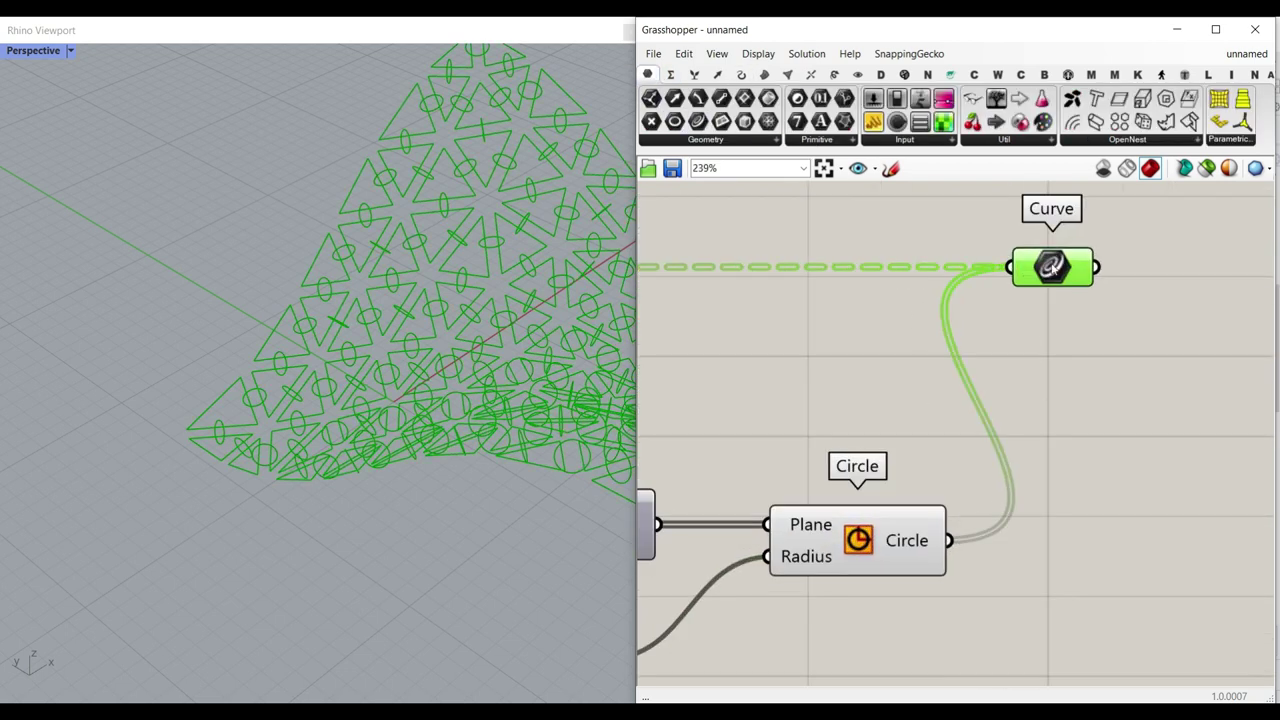
Flatten the combined Curve parameter as well as the Offset Curve and Circle outputs
right_click(1050, 265)
left_click(1072, 398)
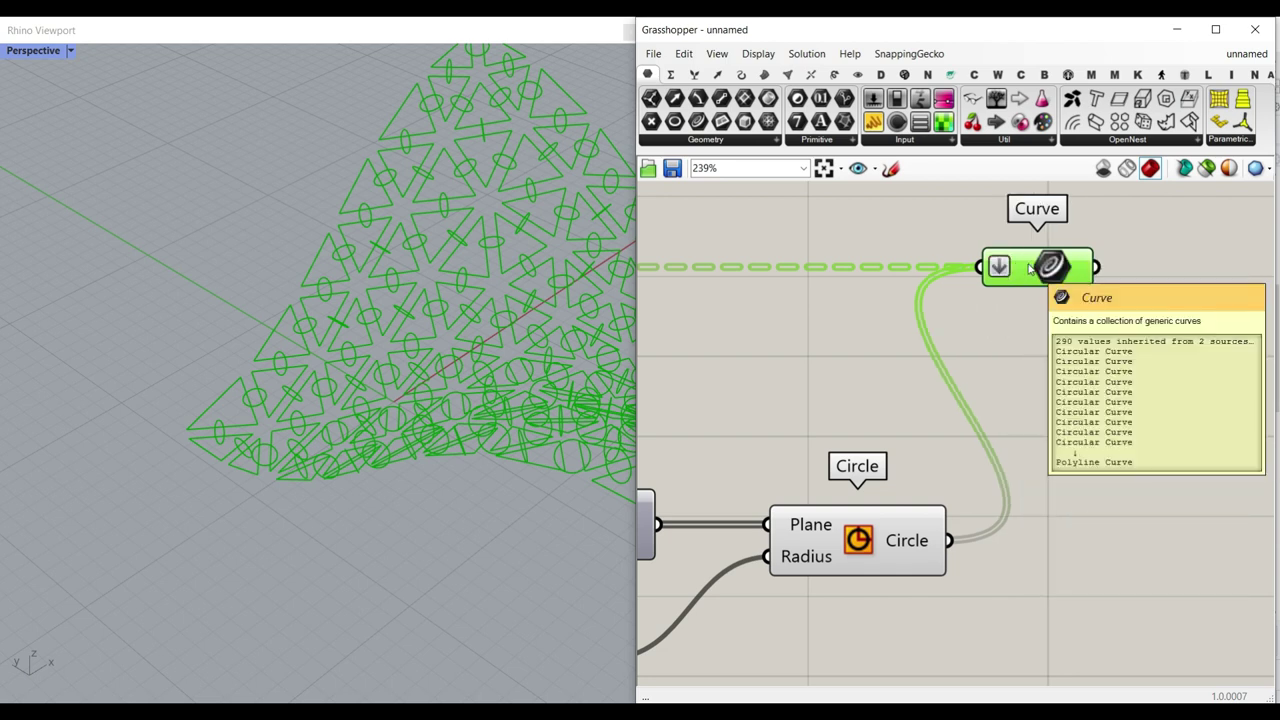
scroll(1071, 423, "down", 3)
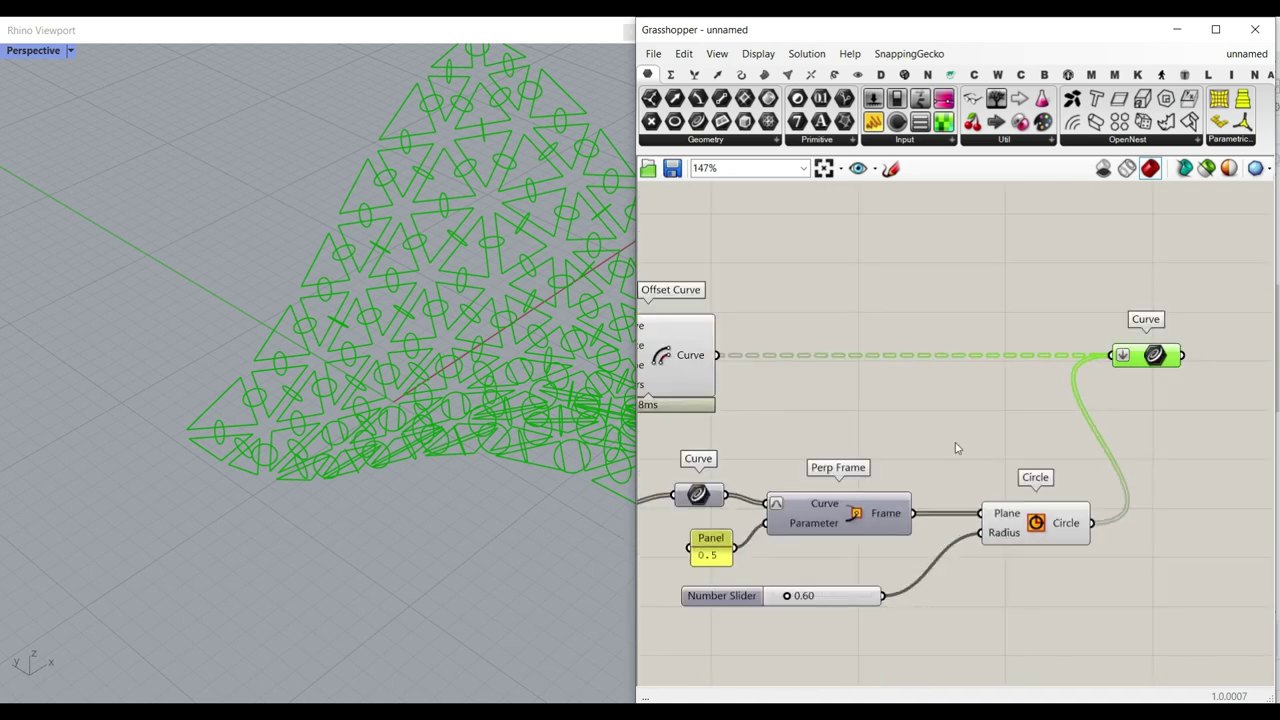
right_click(712, 358)
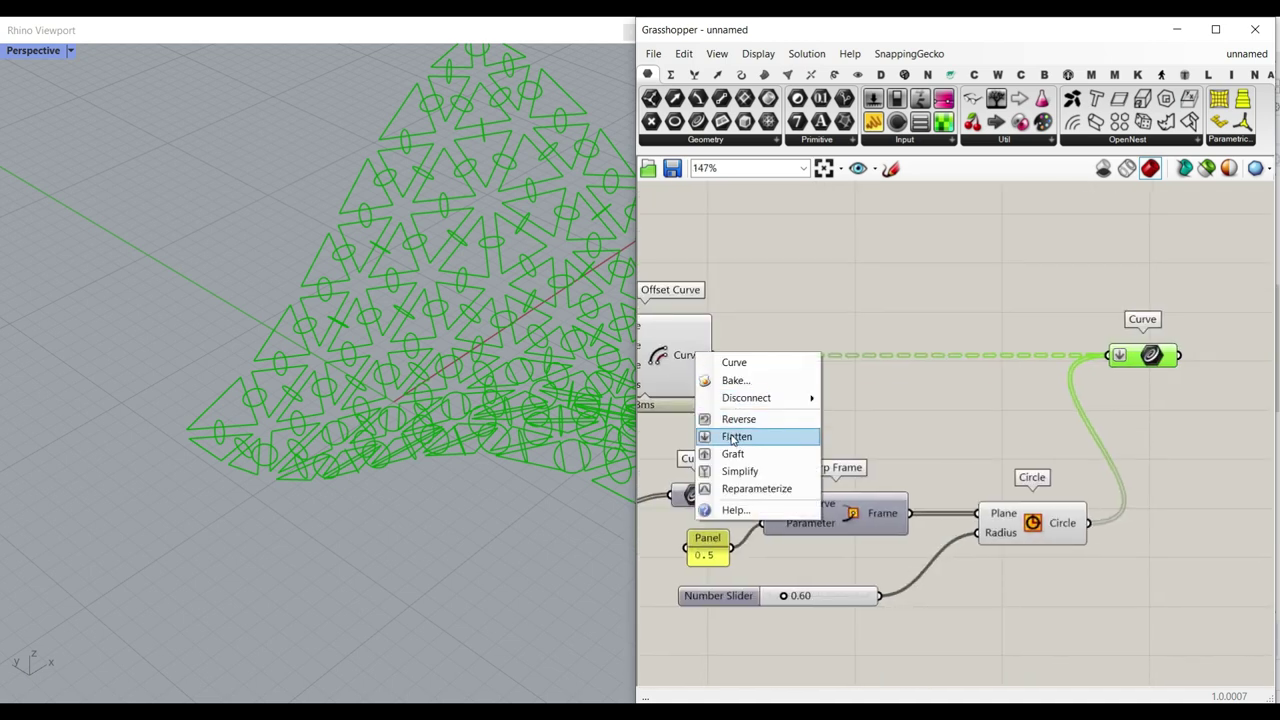
left_click(740, 434)
left_click(986, 437)
right_click(1086, 522)
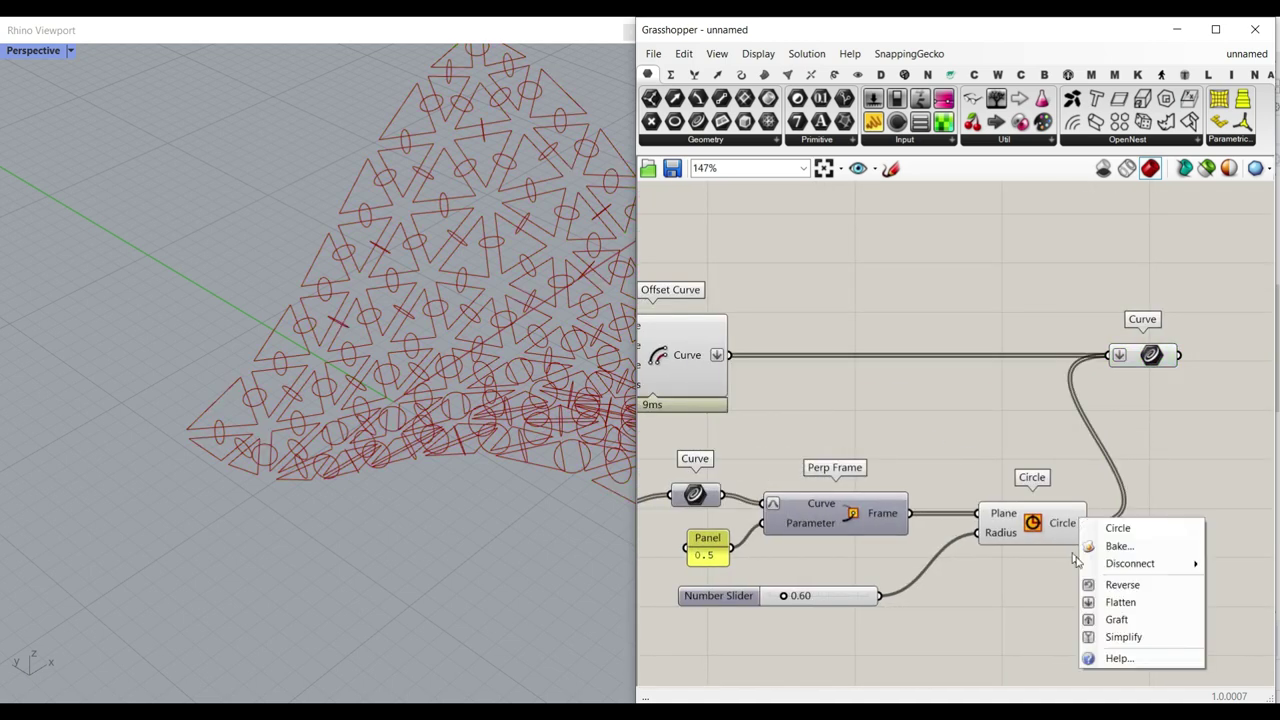
left_click(1117, 601)
Reconnect the flattened Offset Curve and Circle outputs to the combined Curve parameter
left_click_drag(718, 358, 1110, 356)
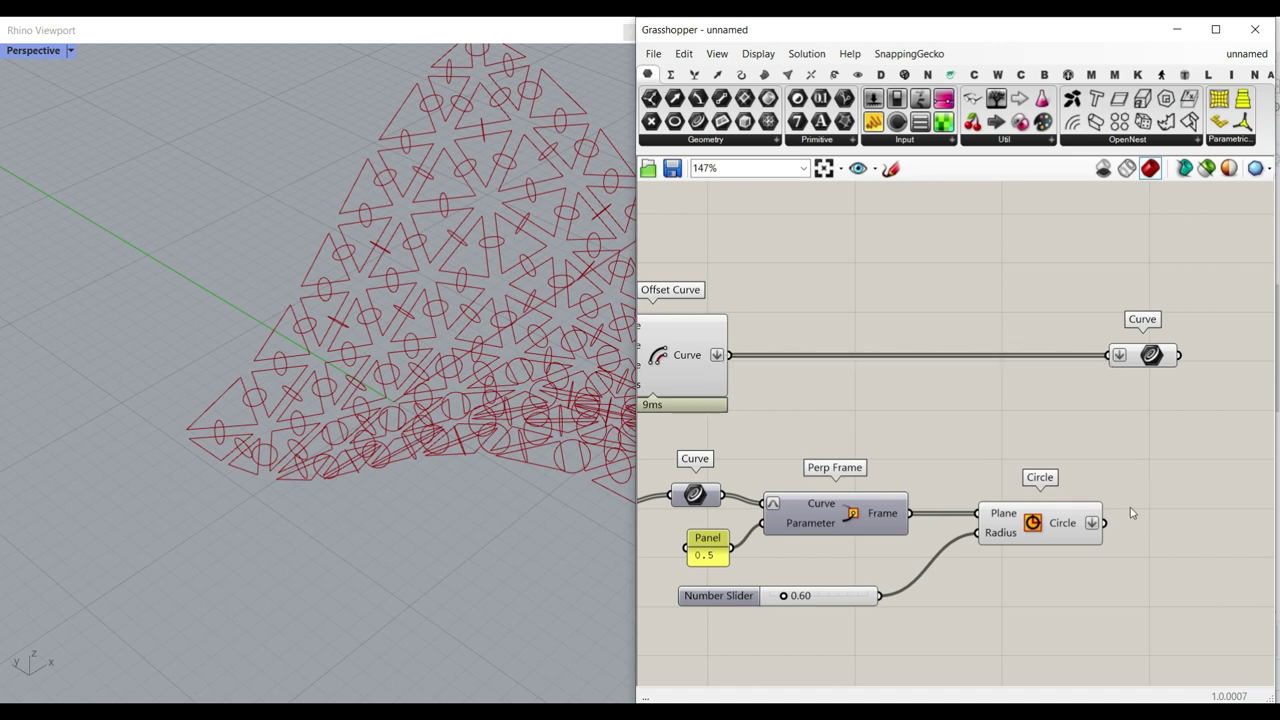
left_click_drag(1118, 498, 1110, 357, "shift")
scroll(1148, 389, "up", 2)
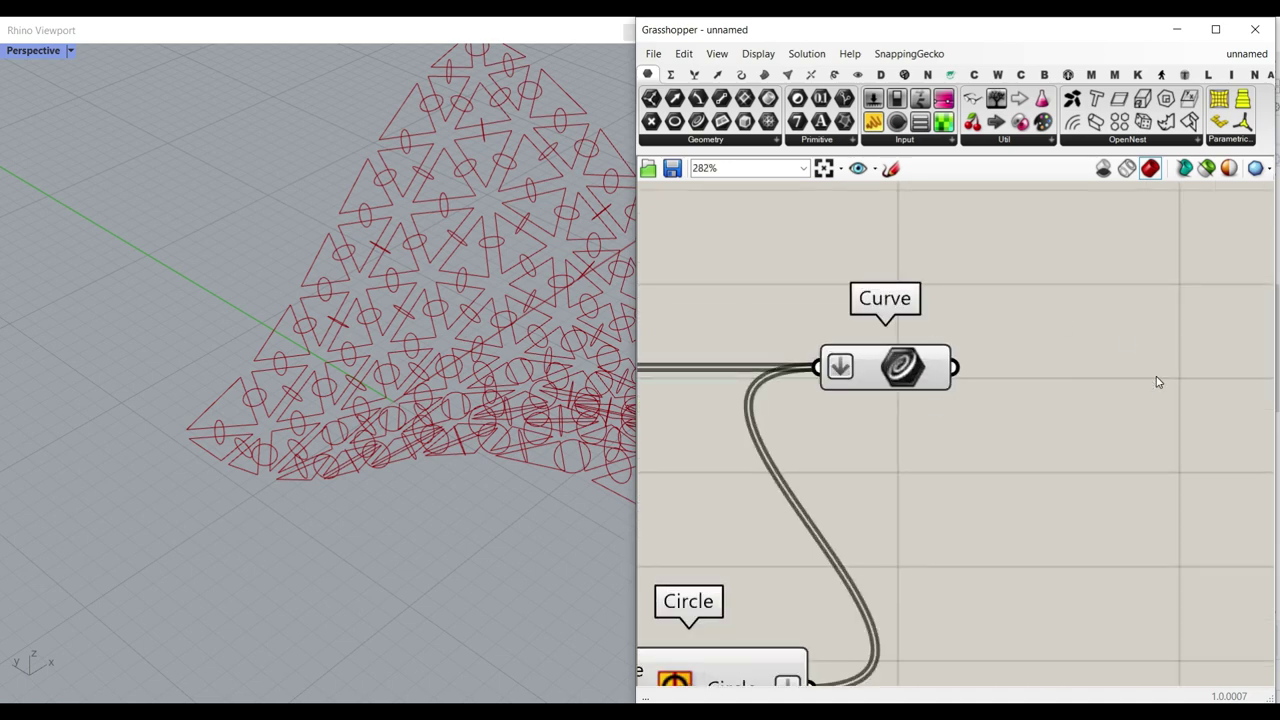
right_click_drag(446, 342, 338, 453)
scroll(338, 453, "up", 5)
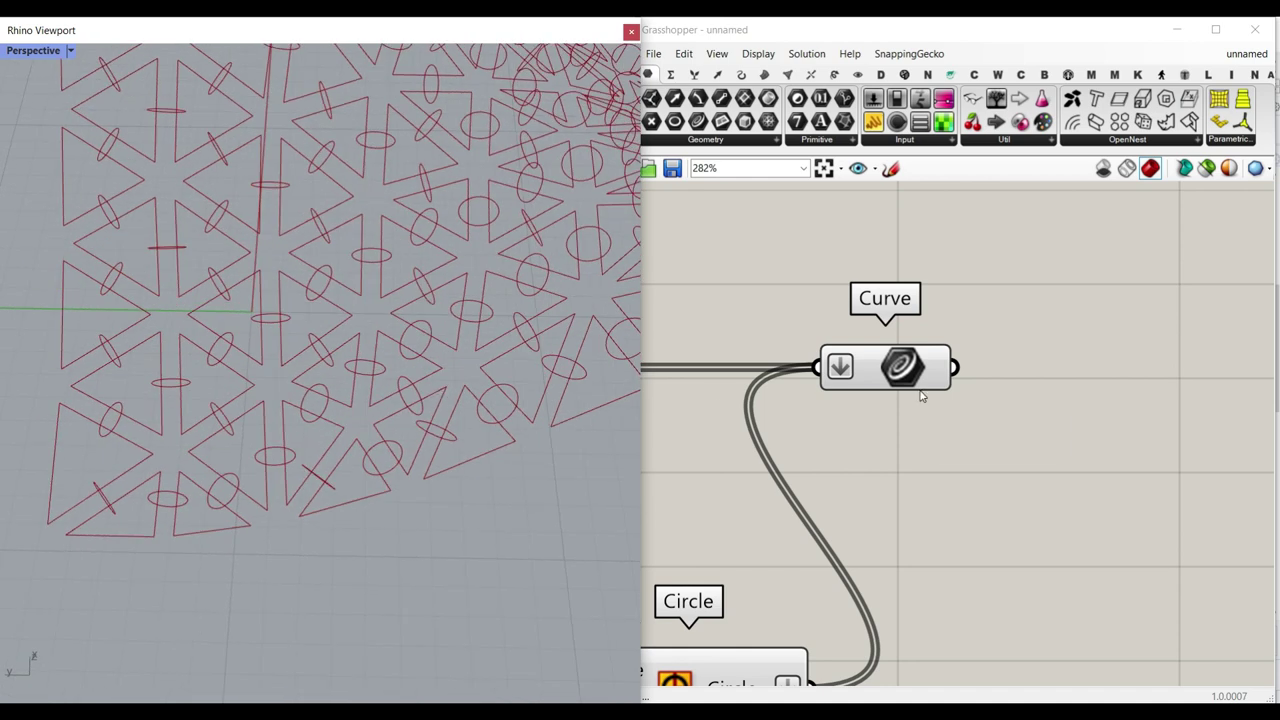
Add a Region Slits component and connect the combined Curve parameter to its Regions input
left_click(811, 75)
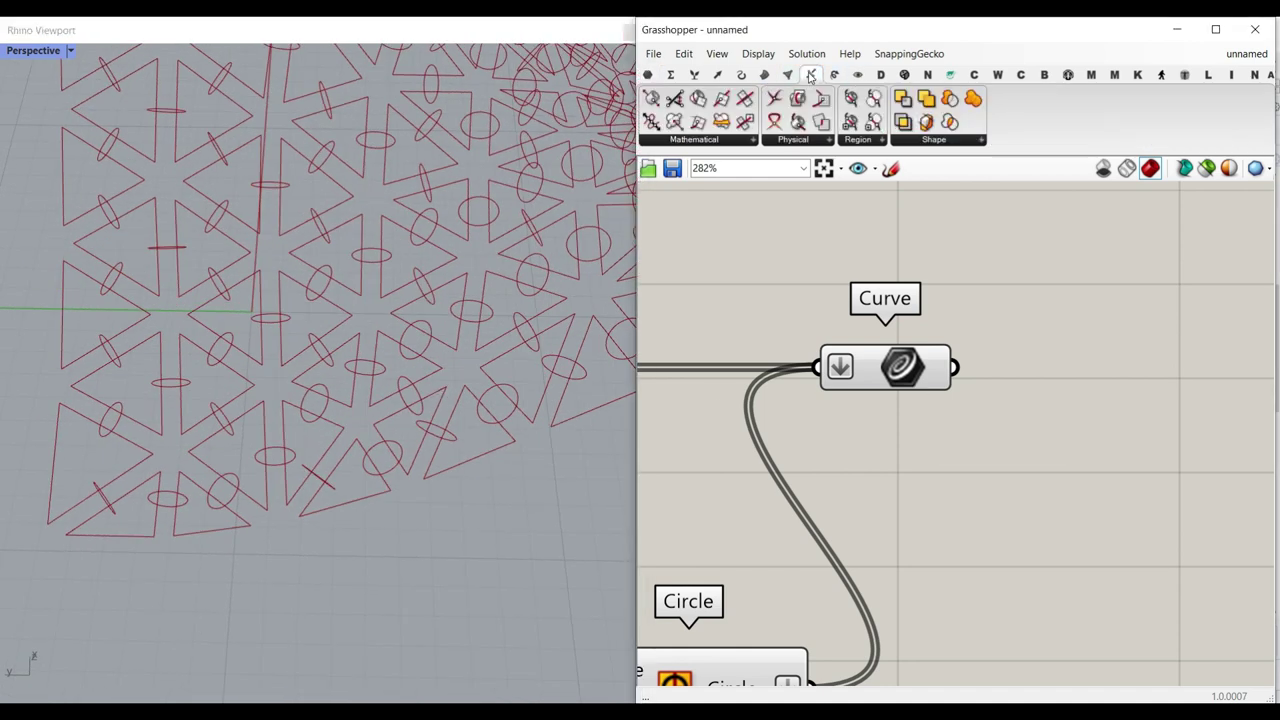
left_click(957, 143)
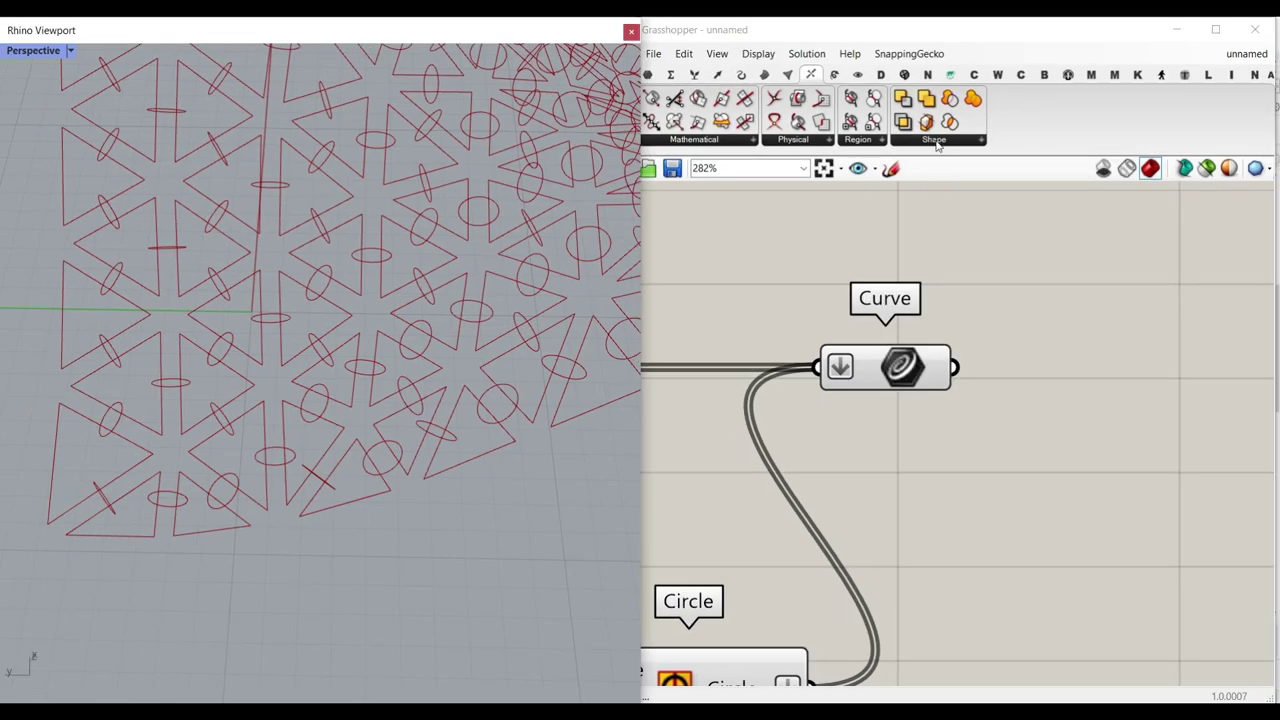
left_click(933, 136)
left_click(1075, 365)
left_click(1076, 437)
right_click_drag(1077, 437, 1006, 449)
left_click_drag(1007, 447, 1118, 416)
scroll(942, 384, "up", 2)
left_click_drag(847, 376, 1022, 379)
right_click_drag(1033, 433, 921, 419)
left_click_drag(1058, 449, 1080, 425)
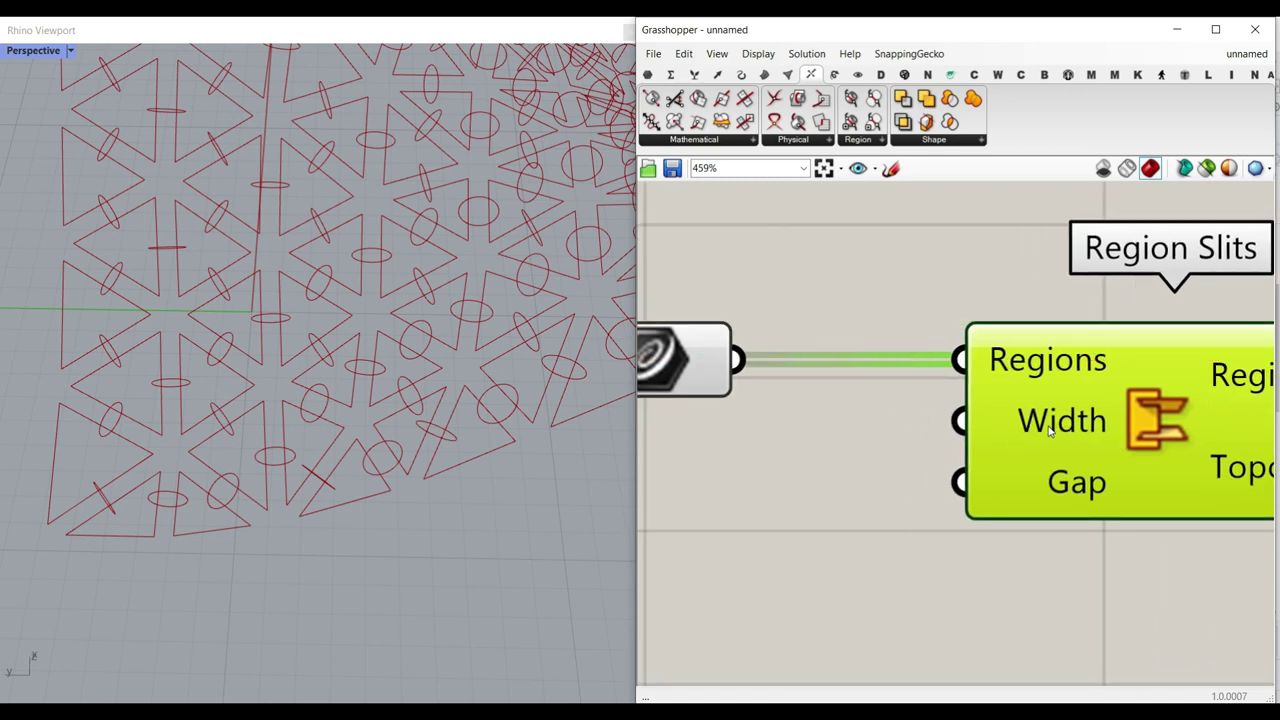
Add a number slider from 0.5 to 3 and connect it to the Width input of Region Slits
scroll(310, 359, "up", 5)
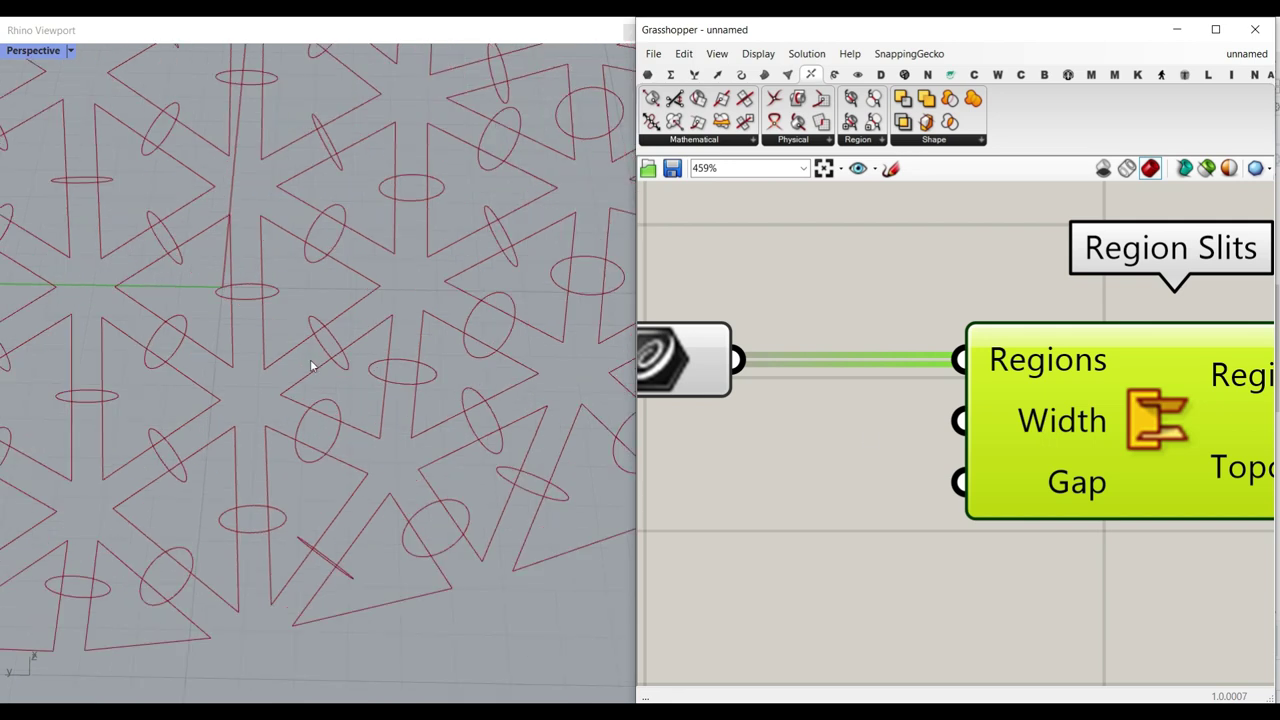
scroll(866, 440, "down", 3)
left_click(838, 481)
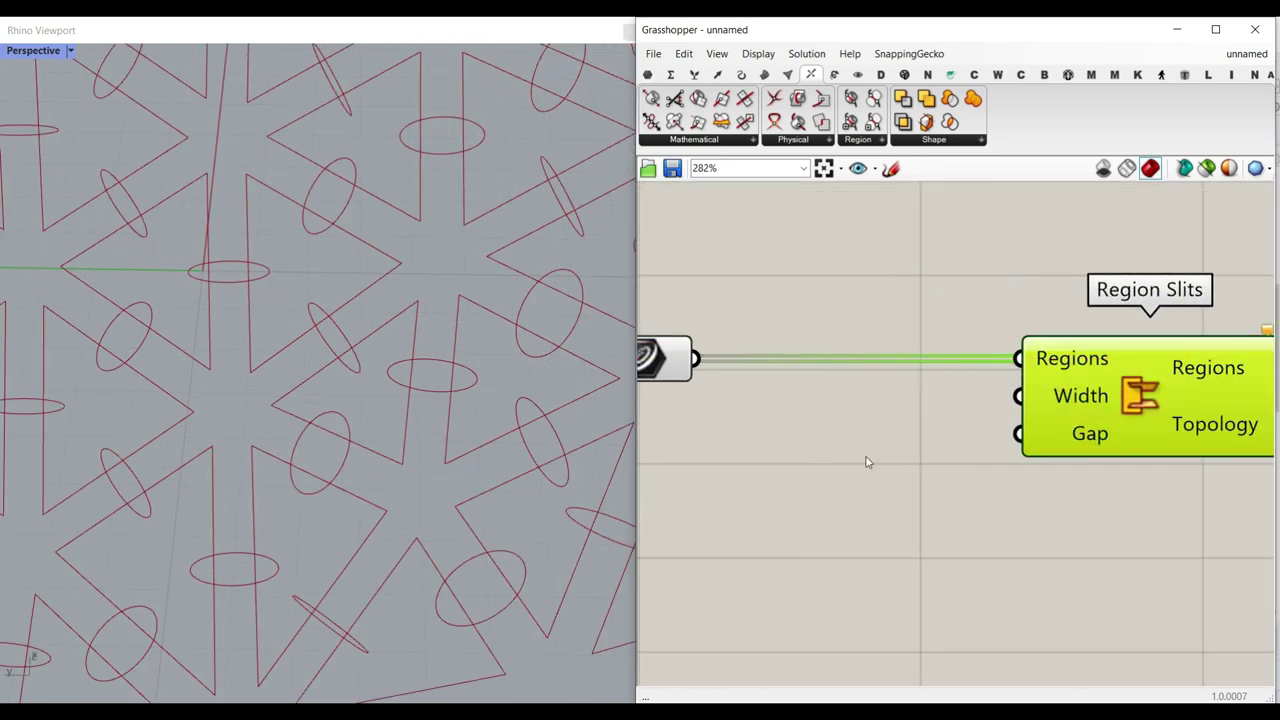
double_click(871, 455)
type("0.5..3")
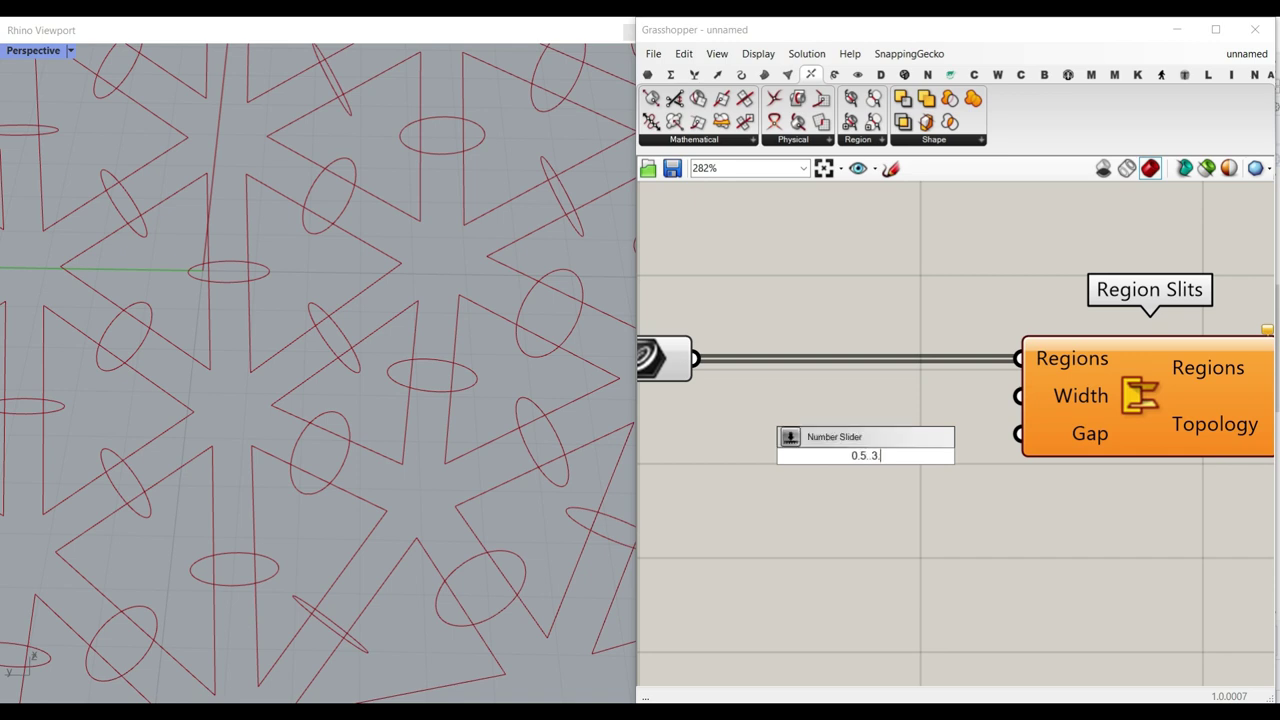
key("Return")
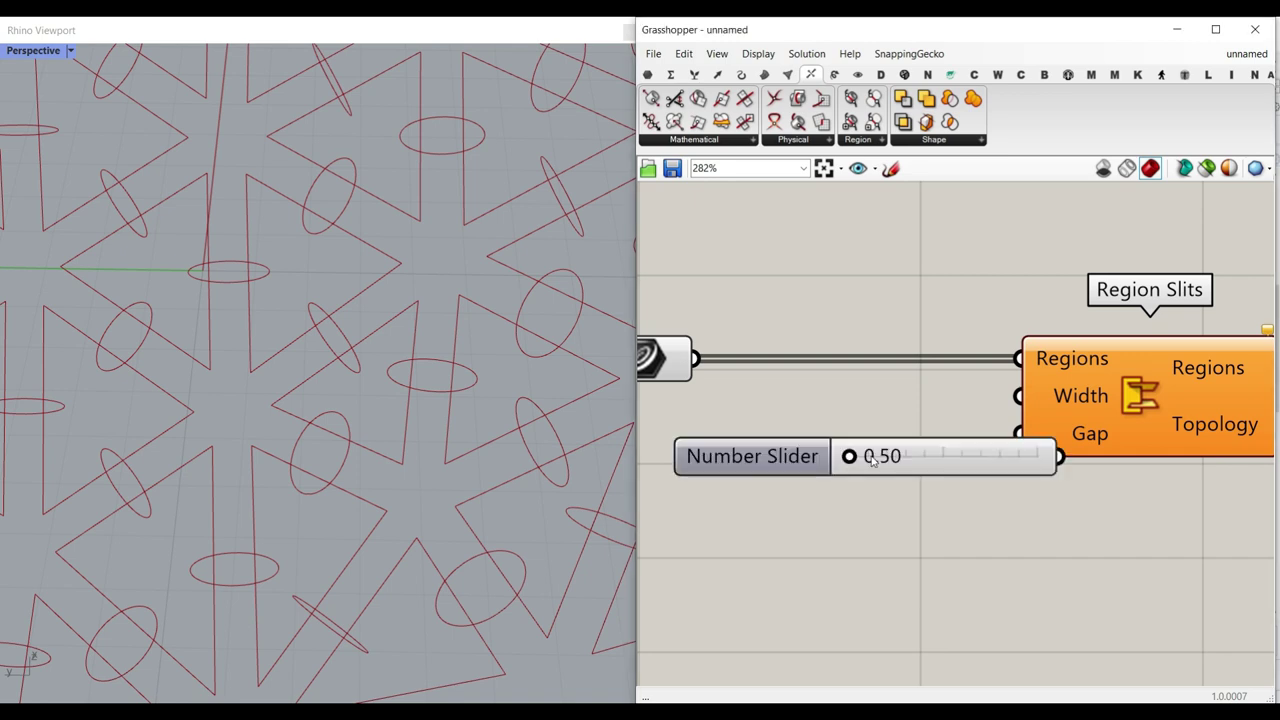
scroll(1066, 453, "down", 4)
left_click_drag(1104, 436, 1158, 436)
scroll(1090, 432, "up", 2)
left_click_drag(1043, 459, 1086, 416)
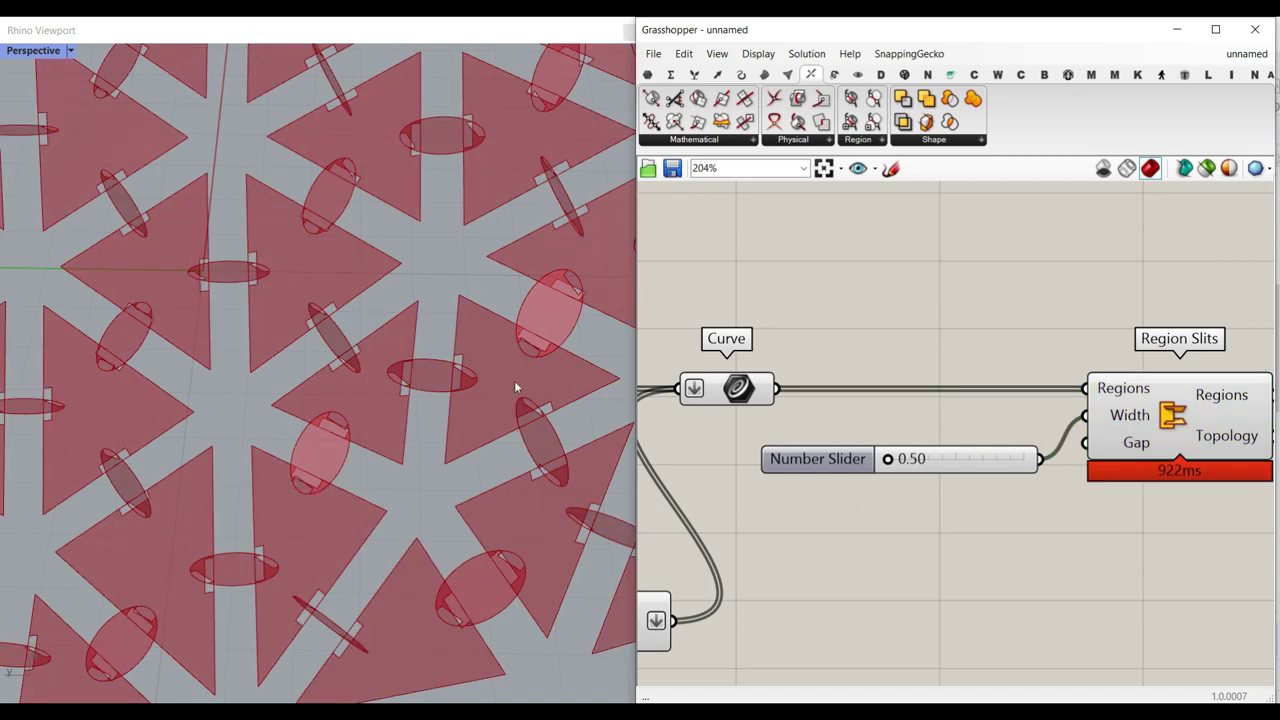
Inspect the slits between panels and connectors, and lower the Width slider's minimum to 0.1
right_click_drag(516, 387, 286, 340)
scroll(286, 437, "up", 6)
scroll(286, 430, "down", 5)
right_click_drag(284, 409, 262, 600)
double_click(818, 460)
double_click(918, 482)
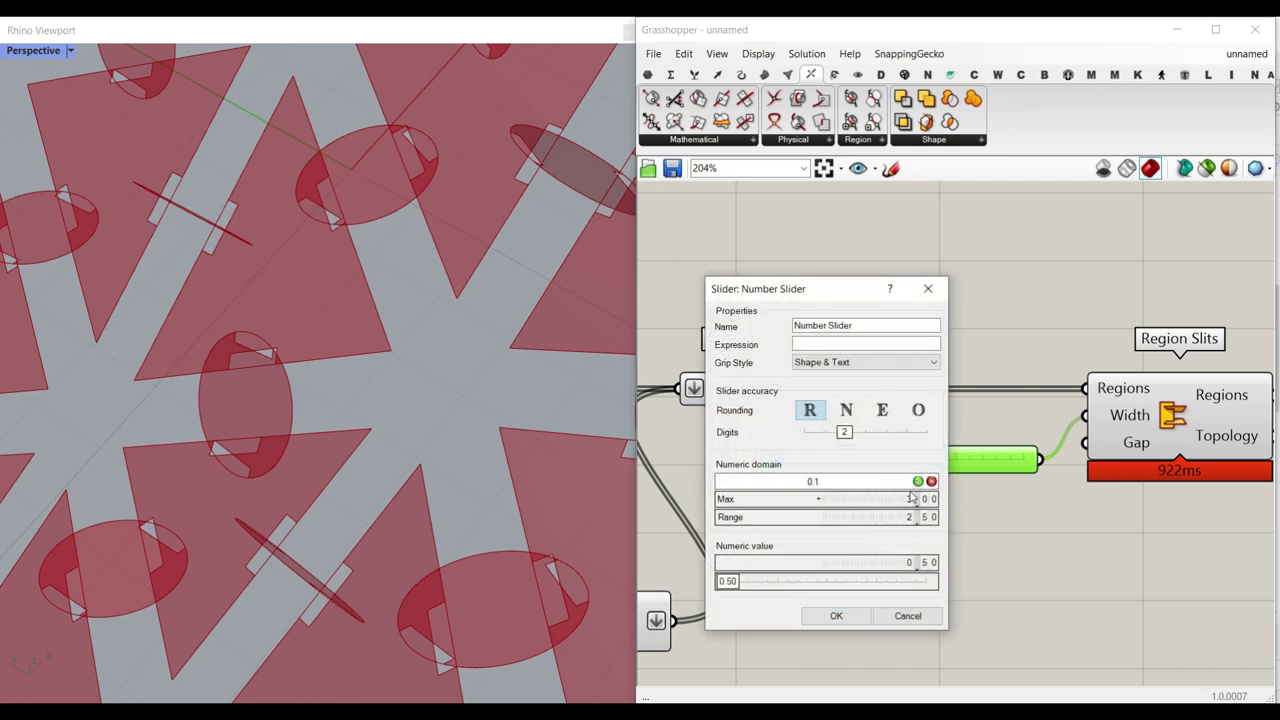
type("0.1")
left_click(917, 481)
left_click(836, 616)
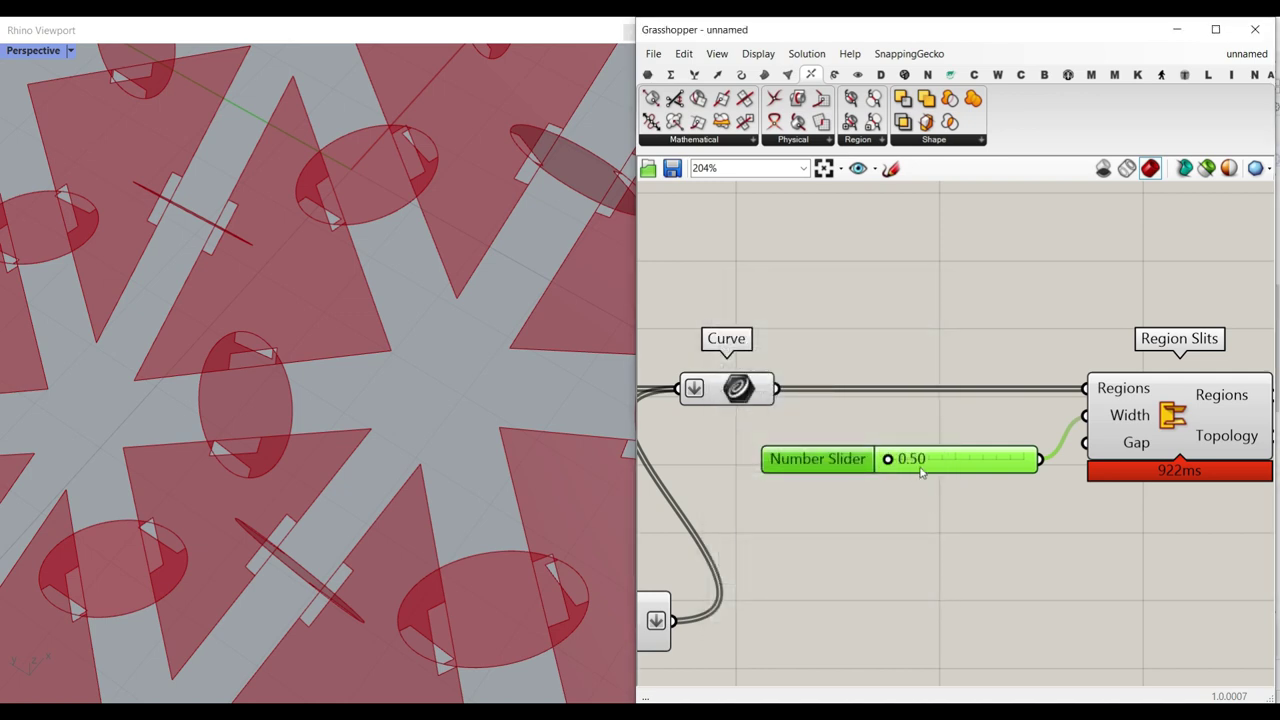
Set the slit width to 0.20 and check the slits in the viewport
double_click(957, 460)
type("0")
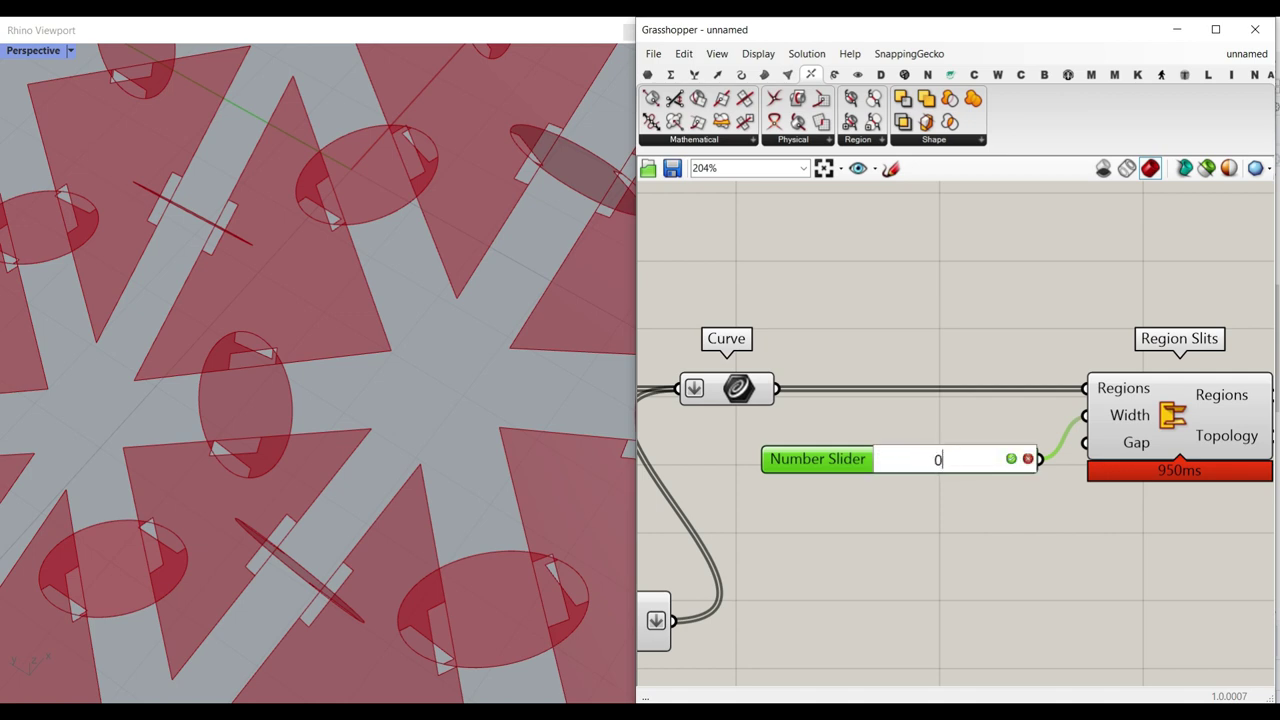
key("Return")
right_click_drag(500, 428, 379, 361)
scroll(379, 361, "down", 6)
scroll(380, 288, "up", 6)
right_click_drag(380, 288, 439, 274)
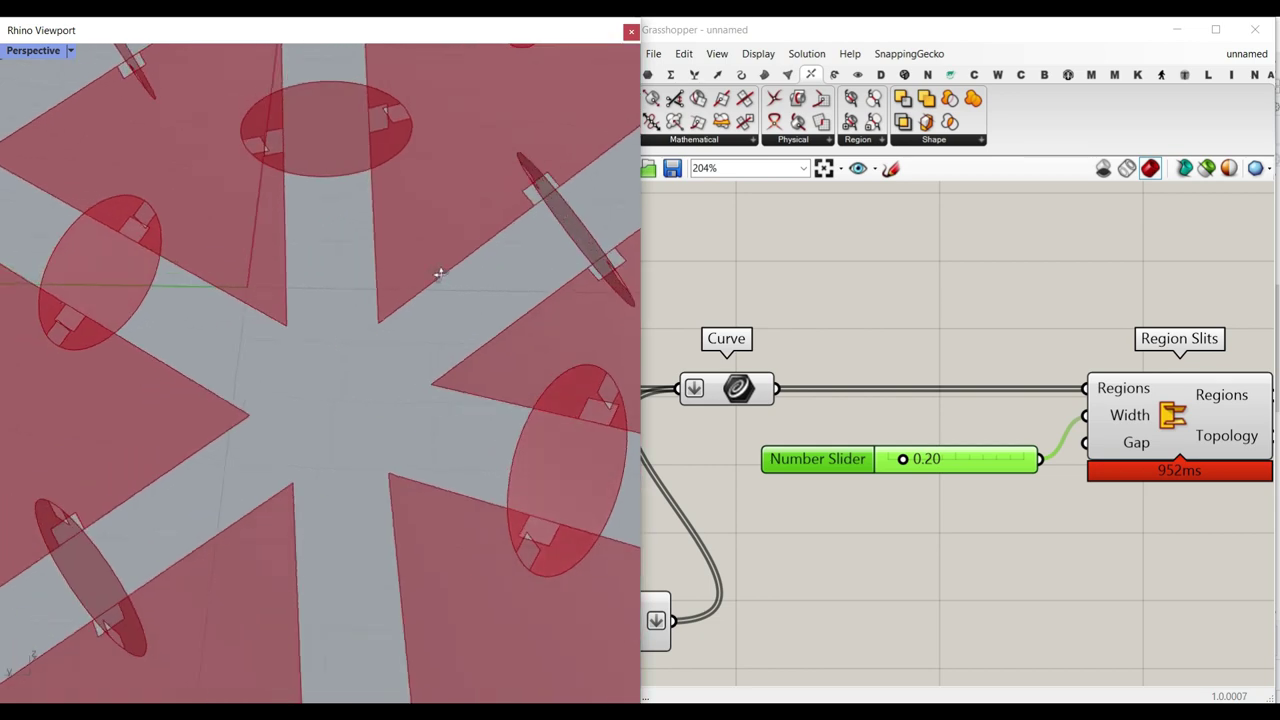
Hide the previews of the Offset Curve, Circle and combined Curve components feeding Region Slits
scroll(445, 272, "down", 4)
scroll(1025, 362, "down", 4)
left_click_drag(1034, 323, 654, 543)
right_click(763, 340)
left_click(805, 363)
left_click(760, 332)
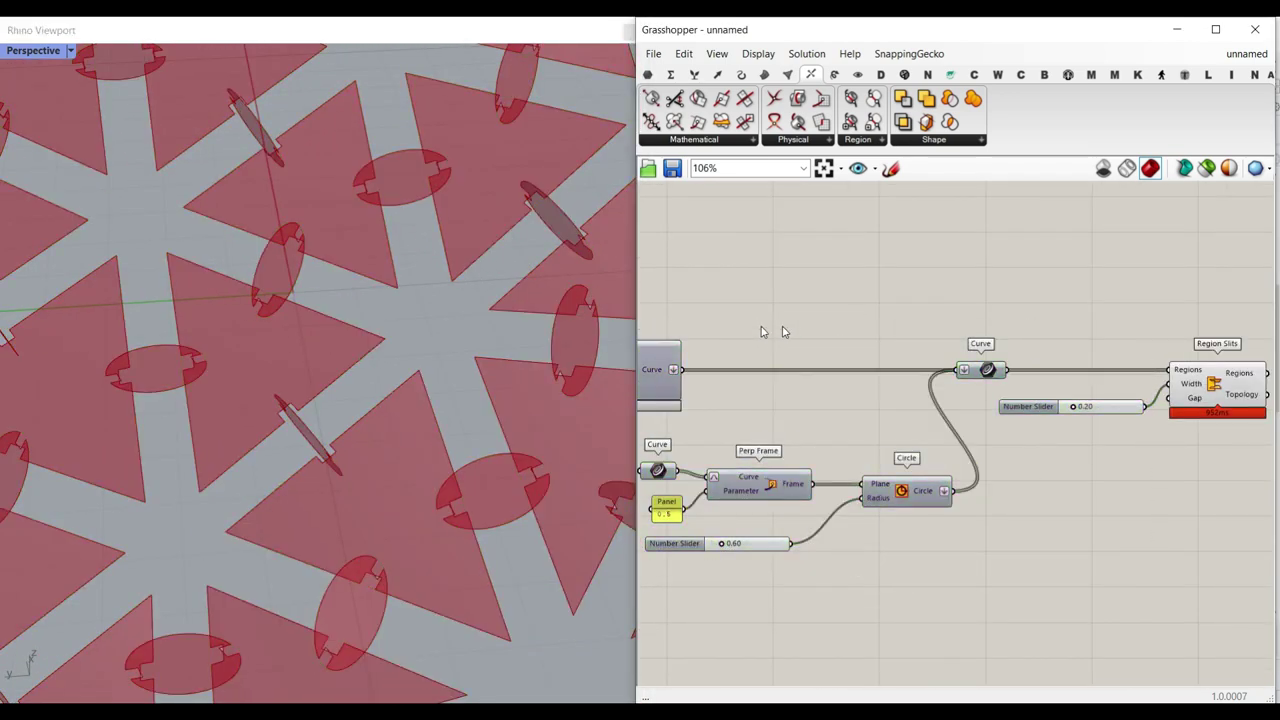
Check the slits on panels and connectors, and flatten the Regions output of Region Slits
scroll(575, 320, "down", 5)
scroll(1082, 352, "up", 5)
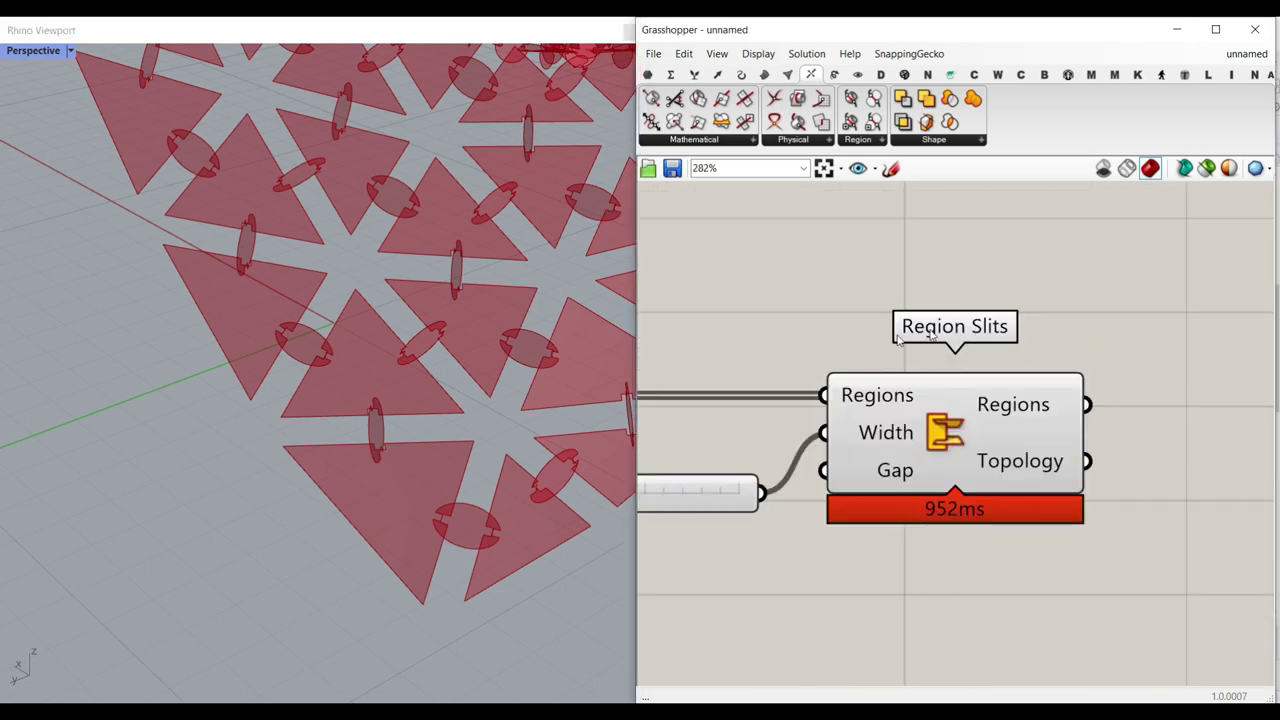
scroll(400, 370, "up", 8)
right_click_drag(1040, 320, 893, 317)
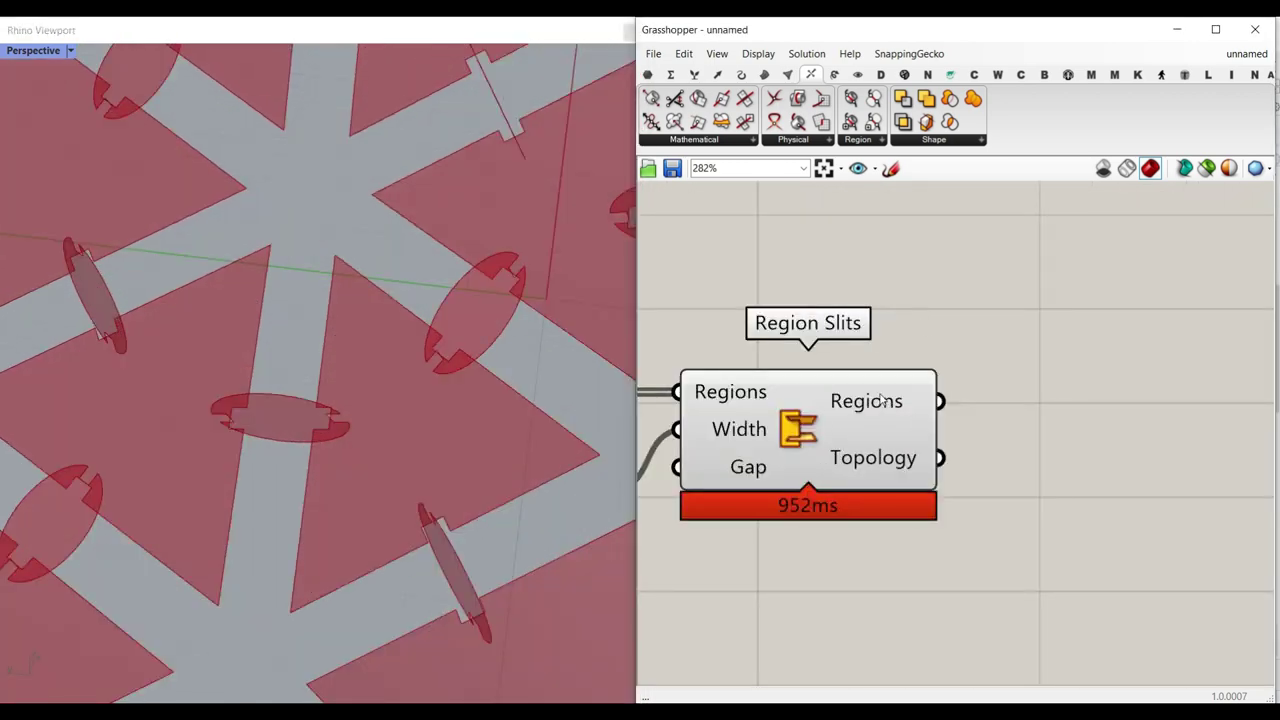
scroll(390, 424, "down", 5)
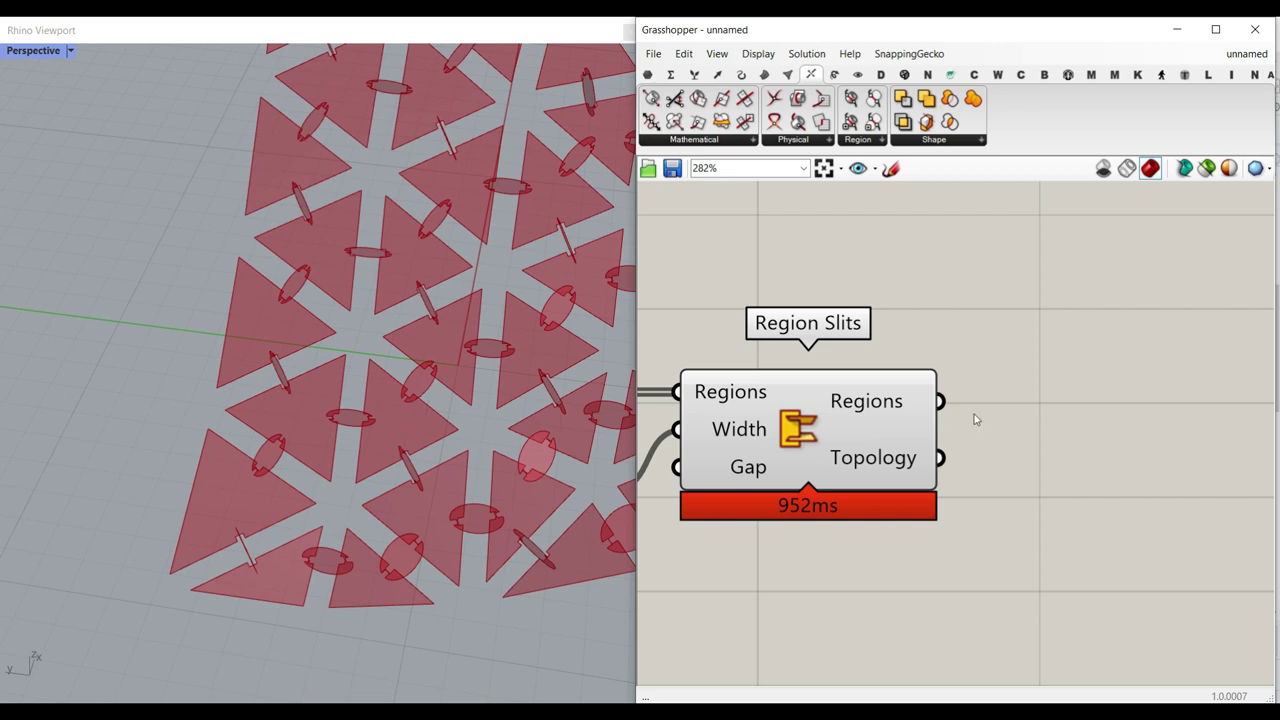
mouse_move(885, 401)
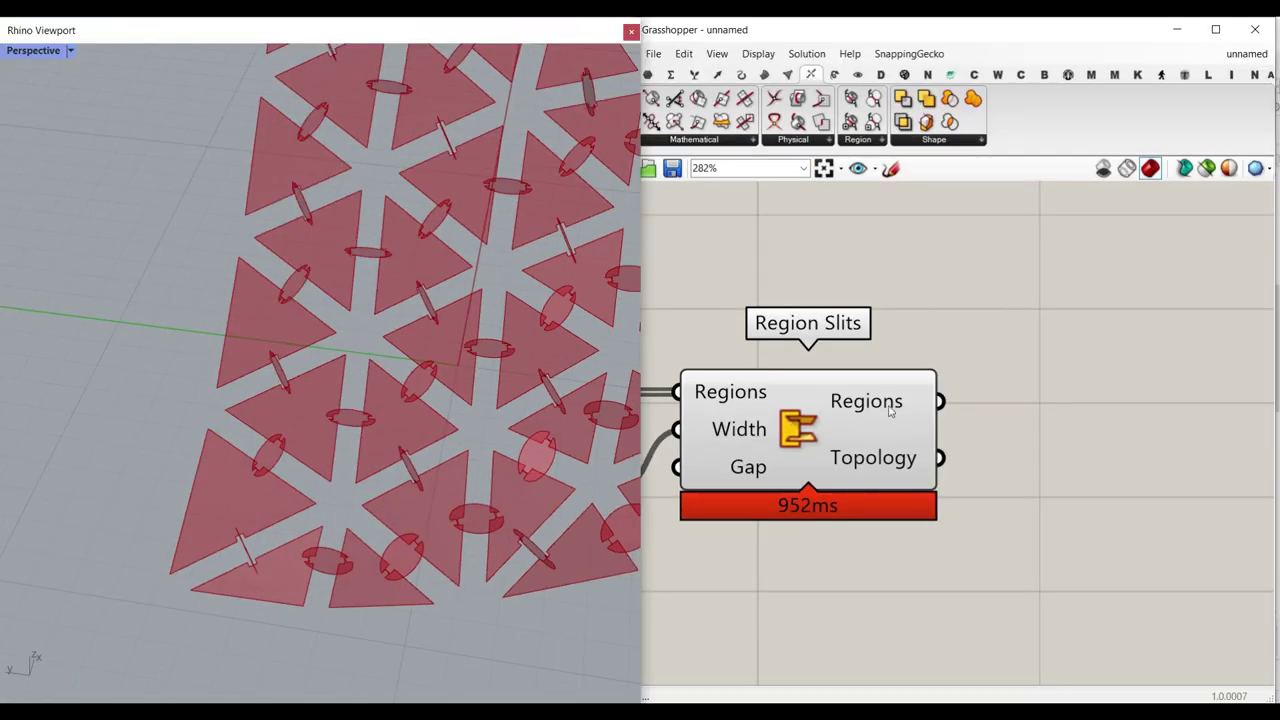
right_click(888, 402)
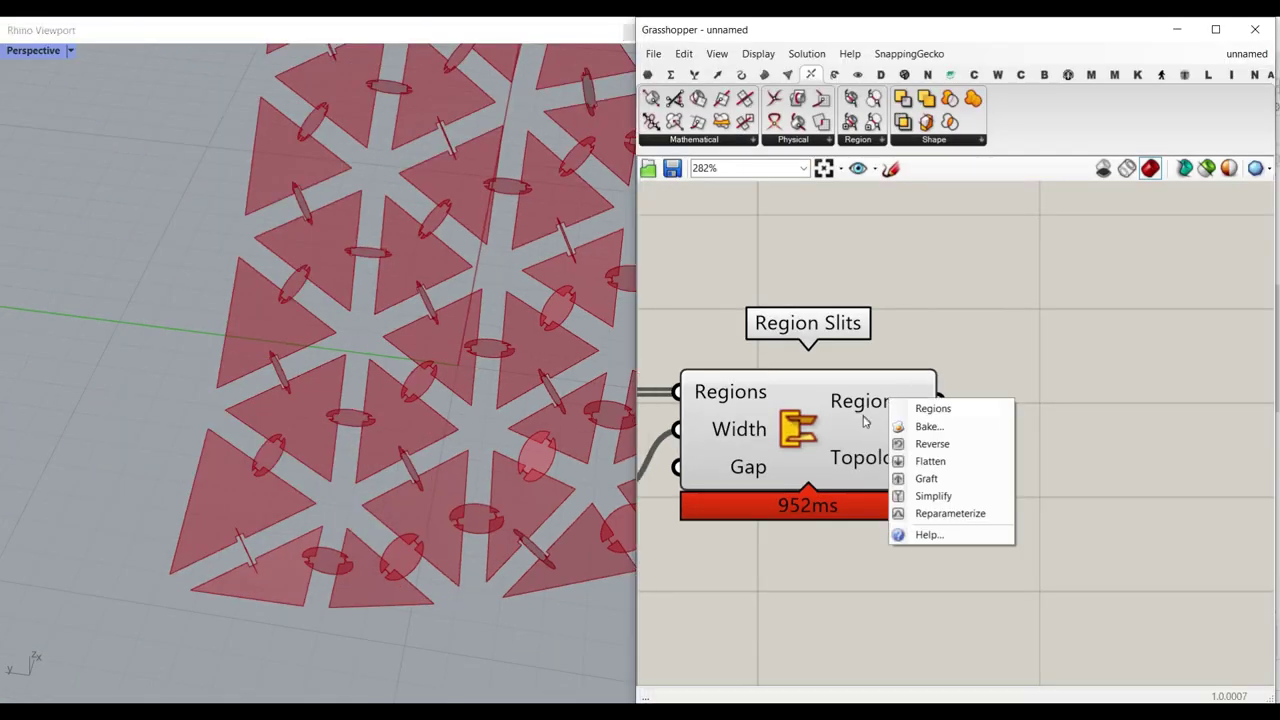
left_click(928, 461)
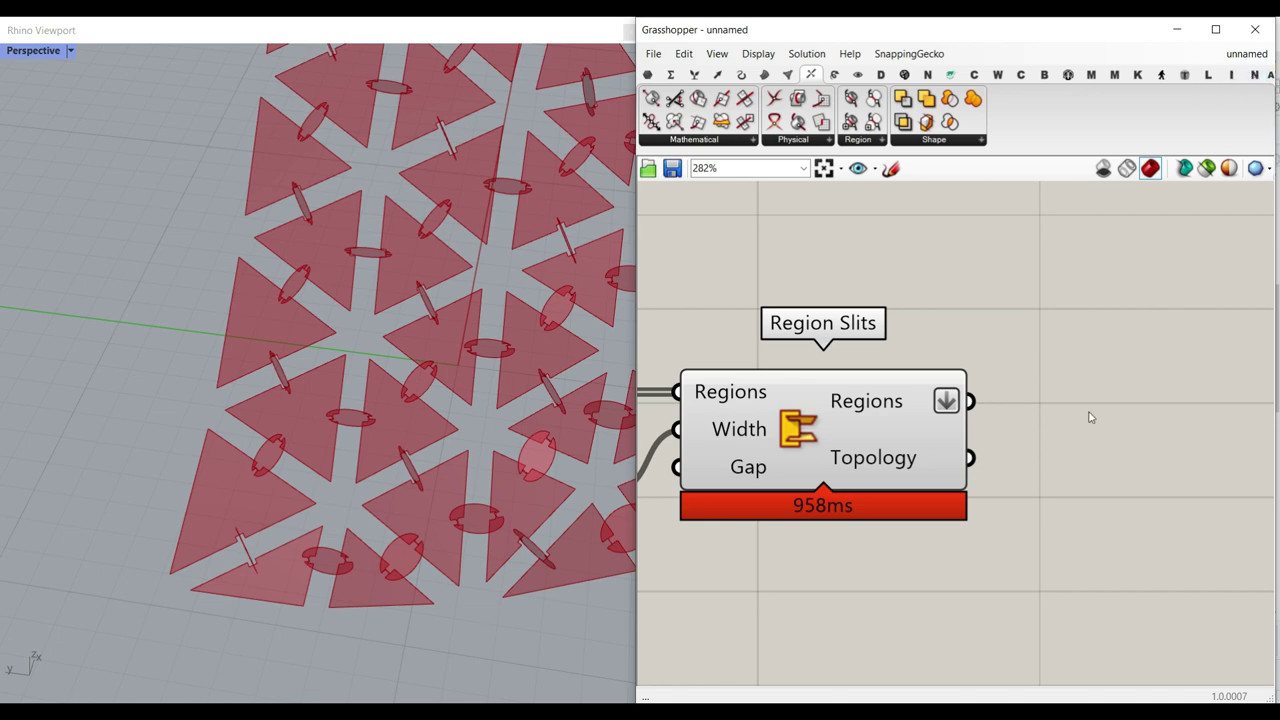
Examine the data in the flattened Regions output and trace it back to the Offset Curve and Circle components
mouse_move(900, 403)
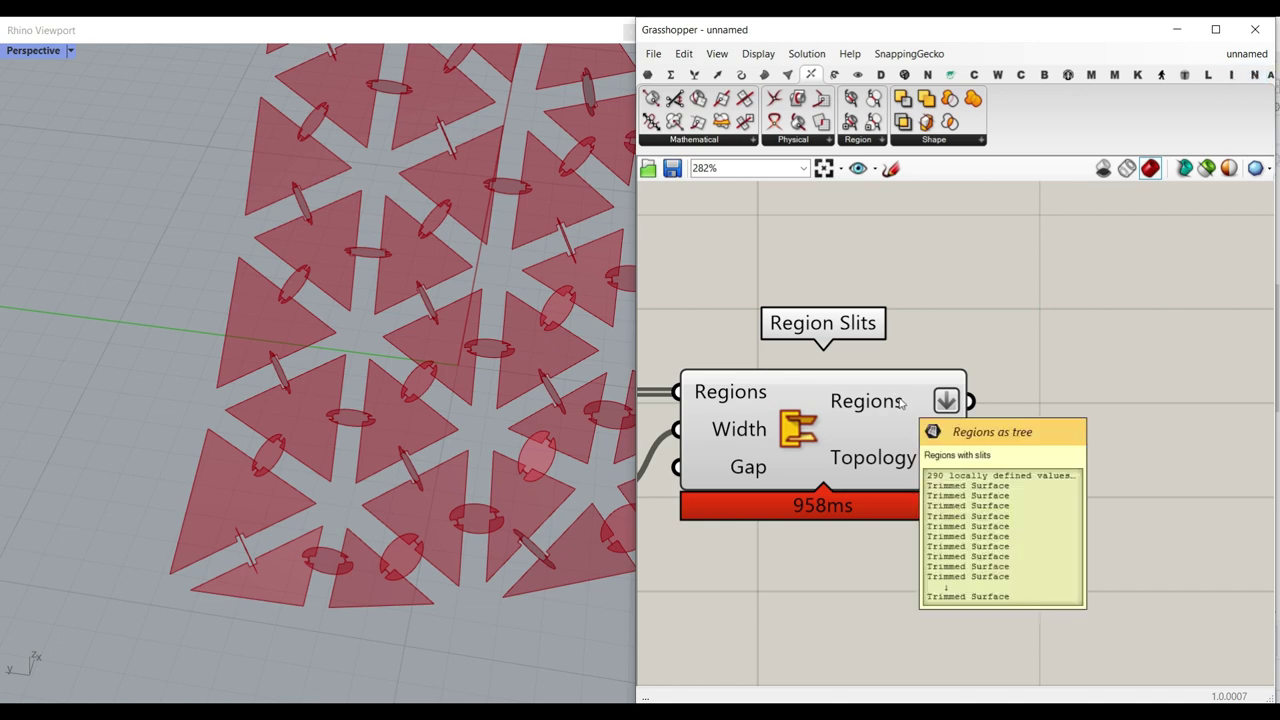
right_click_drag(991, 427, 1179, 388)
scroll(1060, 369, "down", 4)
right_click_drag(835, 390, 1267, 352)
scroll(778, 328, "up", 2)
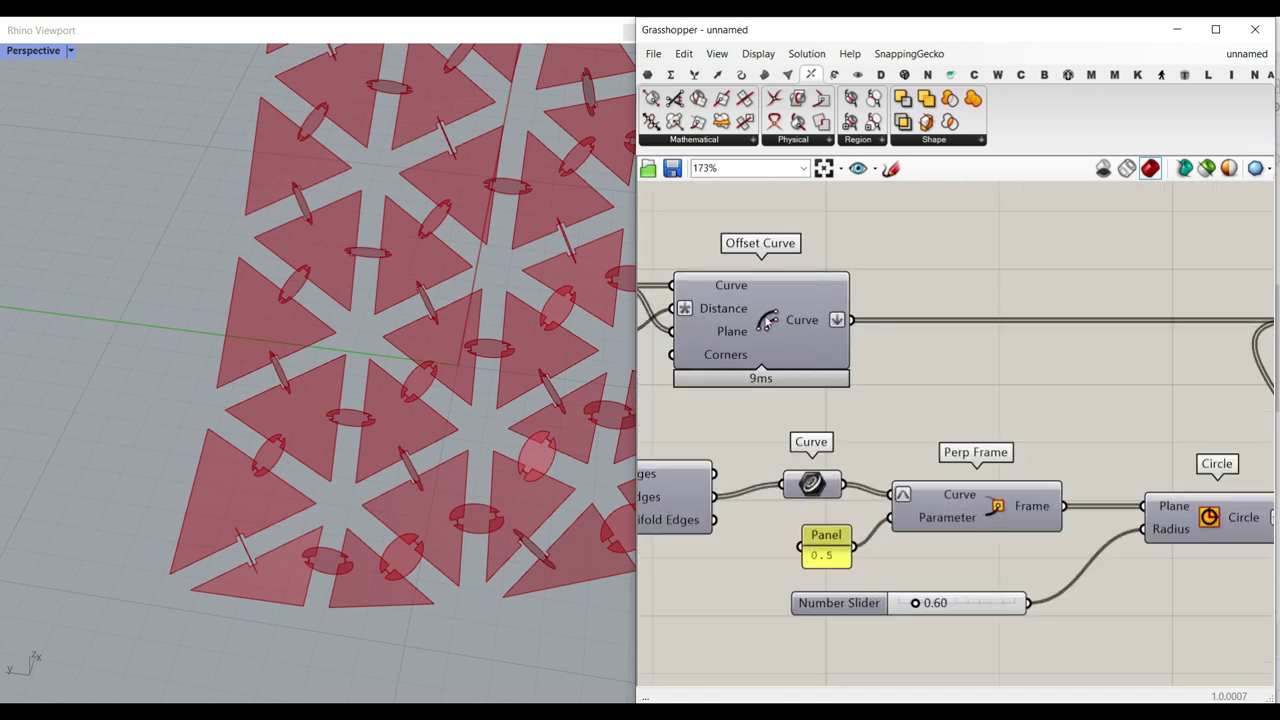
right_click_drag(1170, 447, 870, 417)
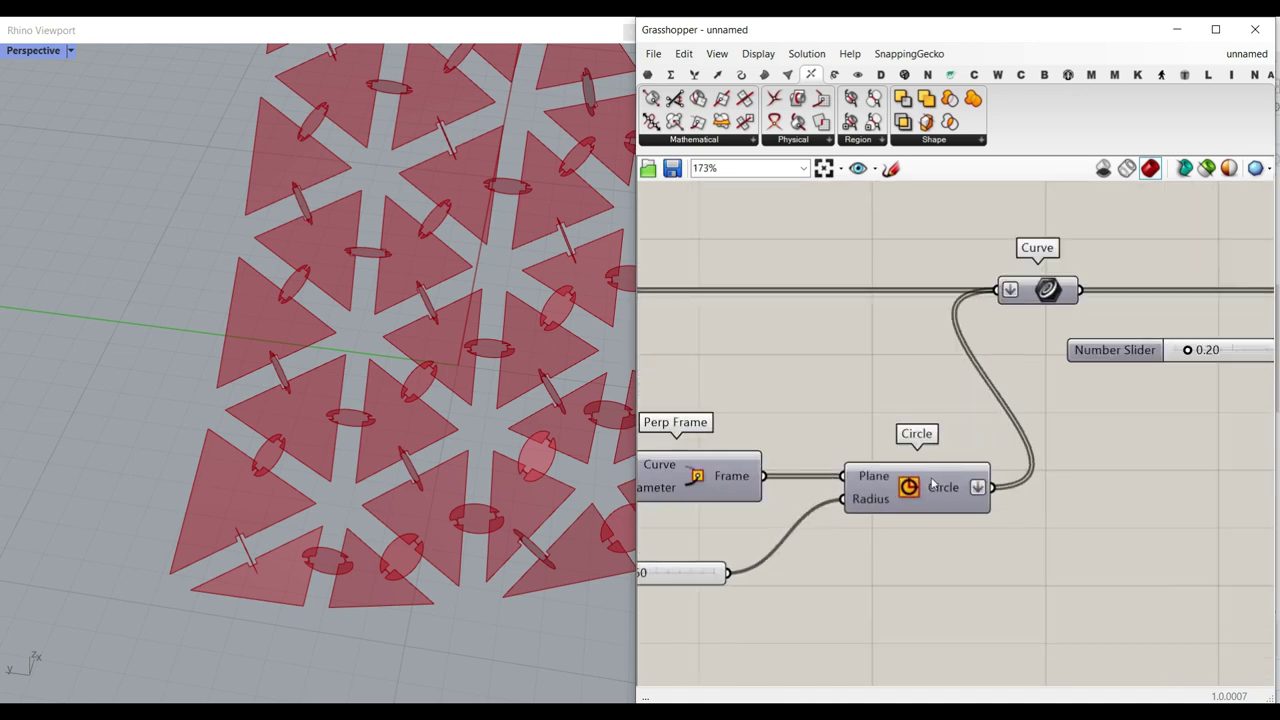
scroll(932, 484, "down", 3)
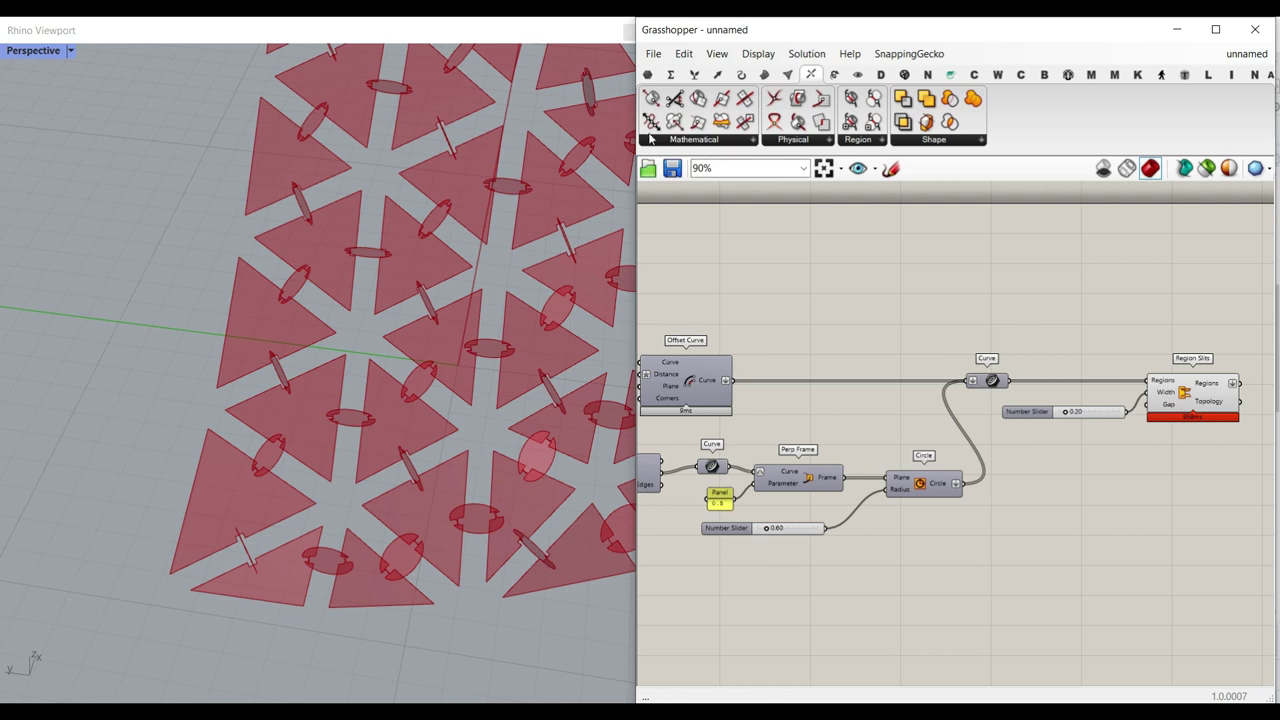
Add a List Length component below the Region Slits width slider and feed it the Offset Curve output
left_click(694, 74)
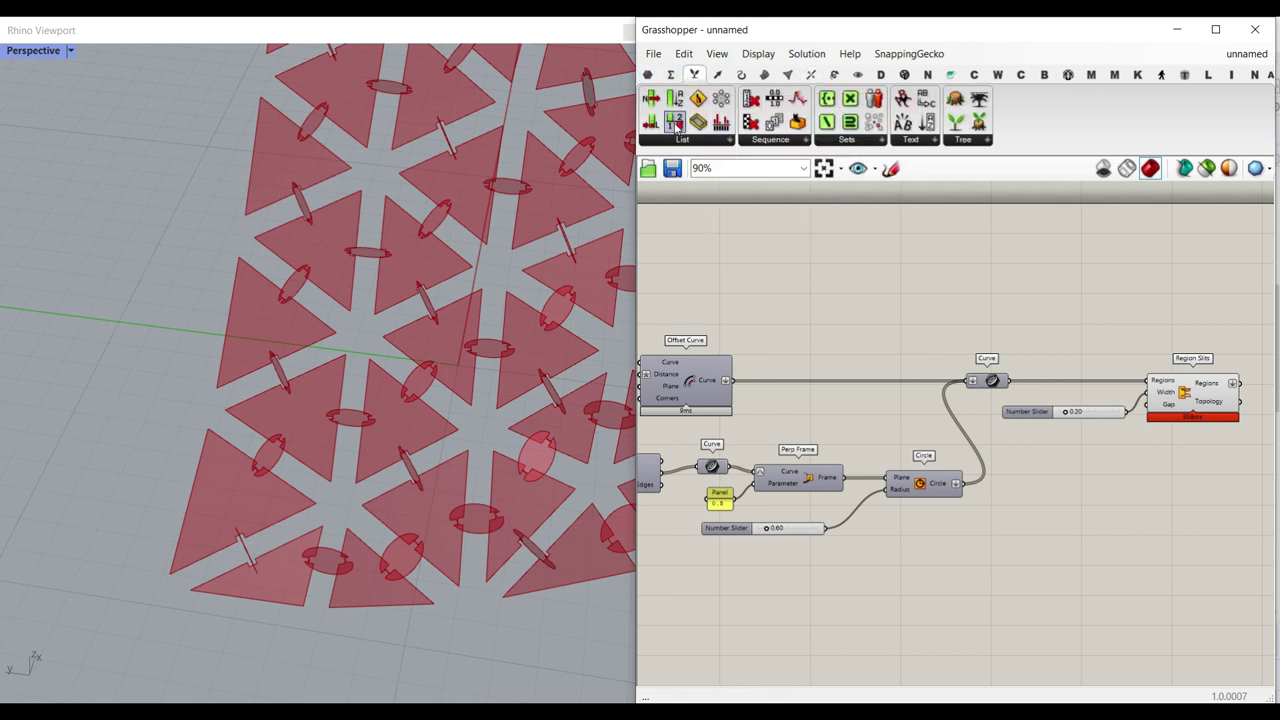
scroll(760, 380, "up", 2)
left_click_drag(676, 125, 750, 334)
left_click_drag(788, 331, 1003, 414)
scroll(818, 365, "down", 3)
scroll(1032, 437, "up", 3)
left_click(921, 455)
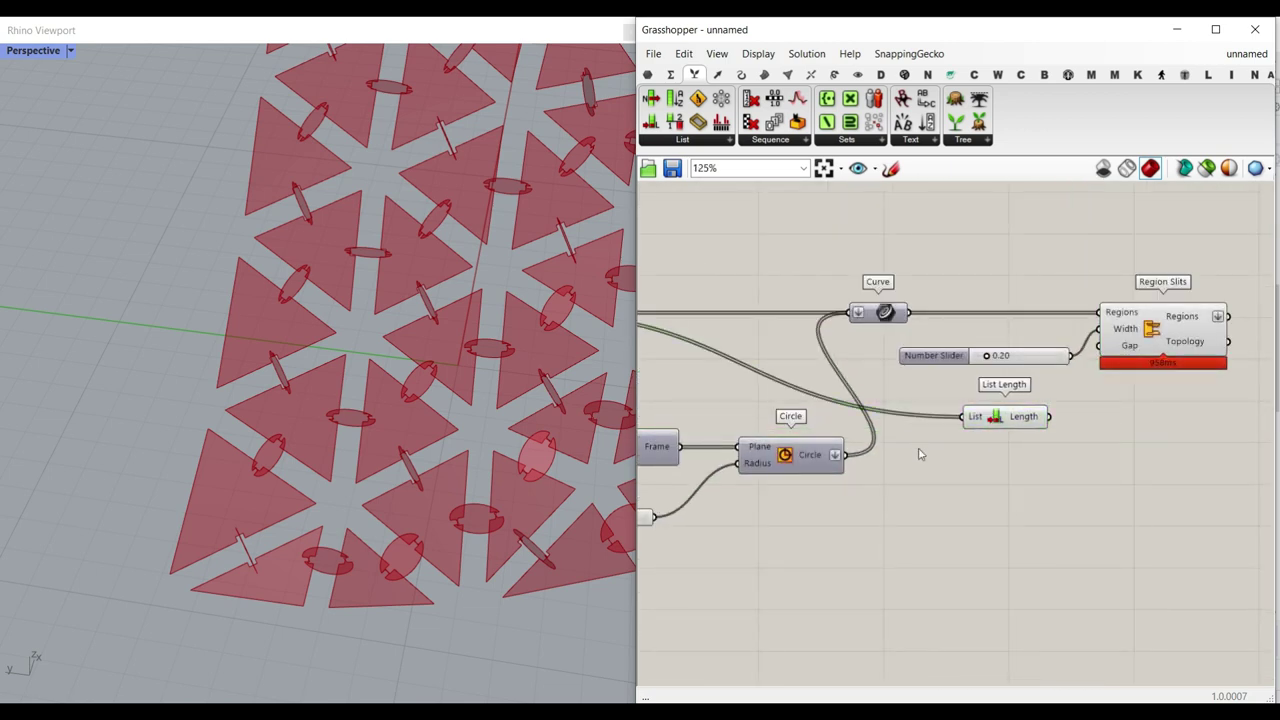
Duplicate the List Length component and feed the copy from the Circle output, keeping the first on the offset curves only
scroll(920, 455, "up", 3)
left_click_drag(838, 458, 1005, 413)
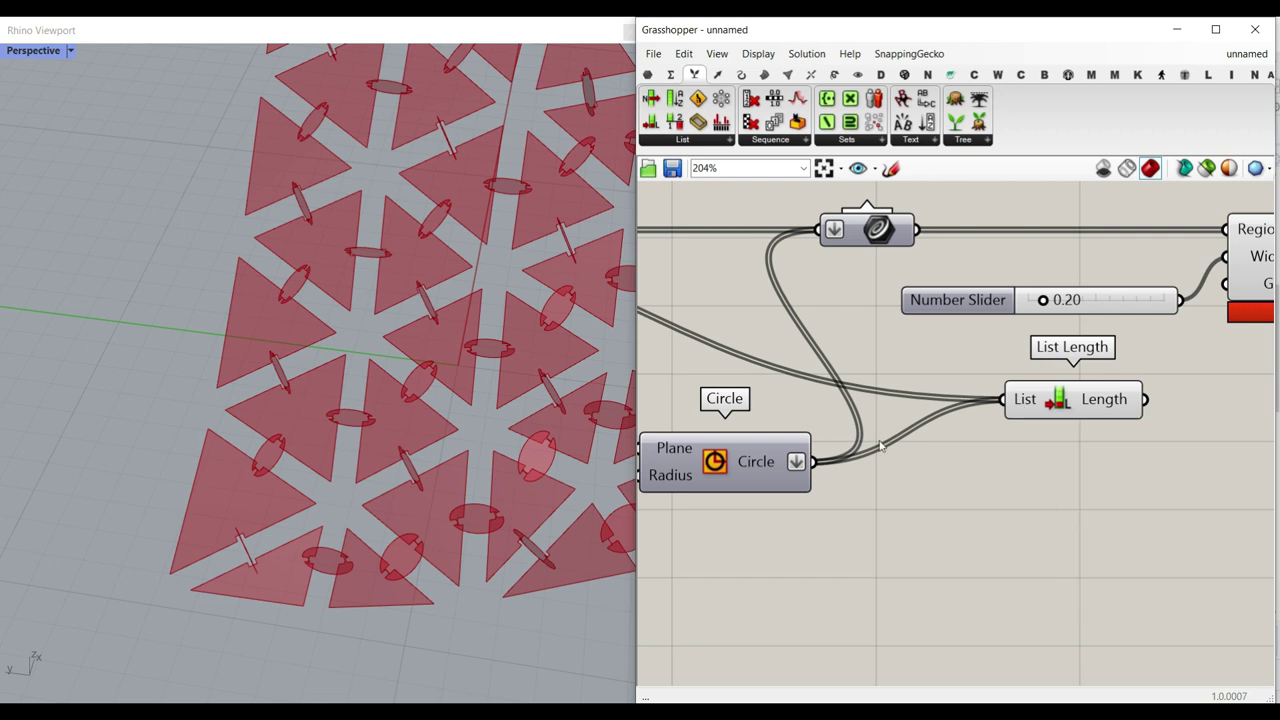
left_click_drag(830, 461, 1078, 473, "ctrl")
left_click(1068, 400)
left_click_drag(822, 464, 1020, 464)
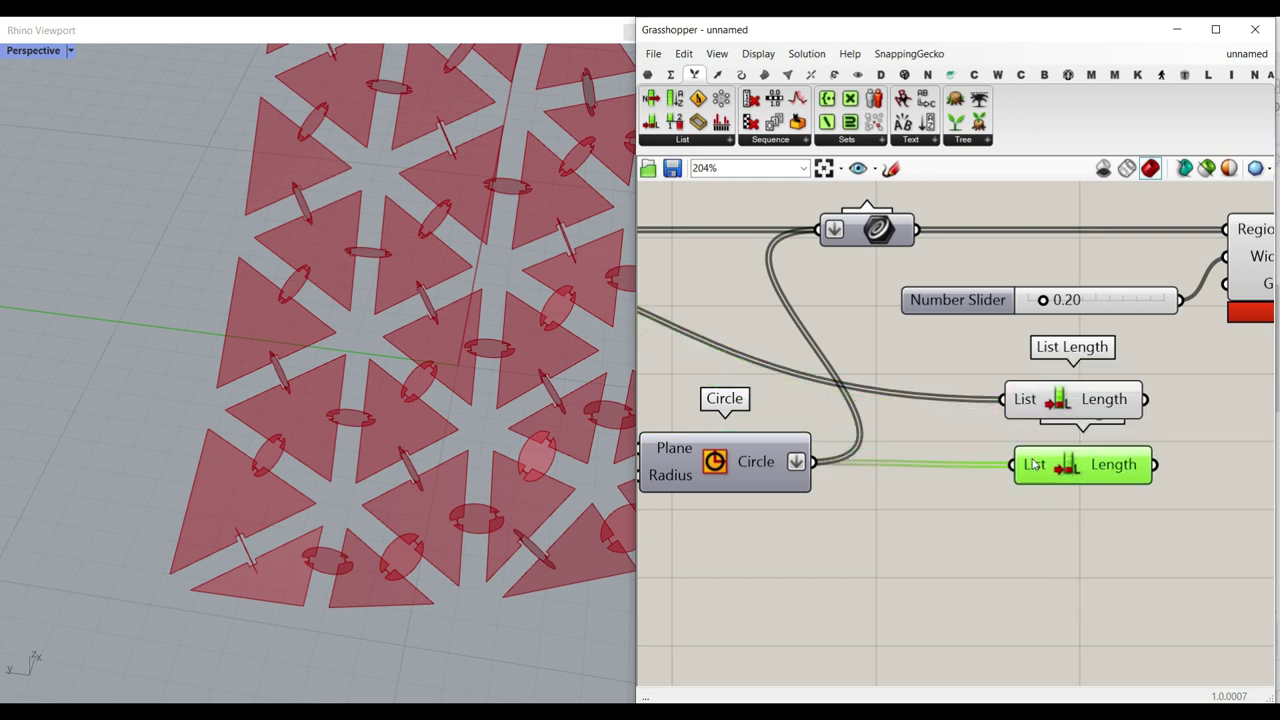
Add an Integer parameter, connect both List Length outputs to it, and arrange the components below Region Slits
right_click_drag(1076, 424, 829, 436)
left_click(797, 121)
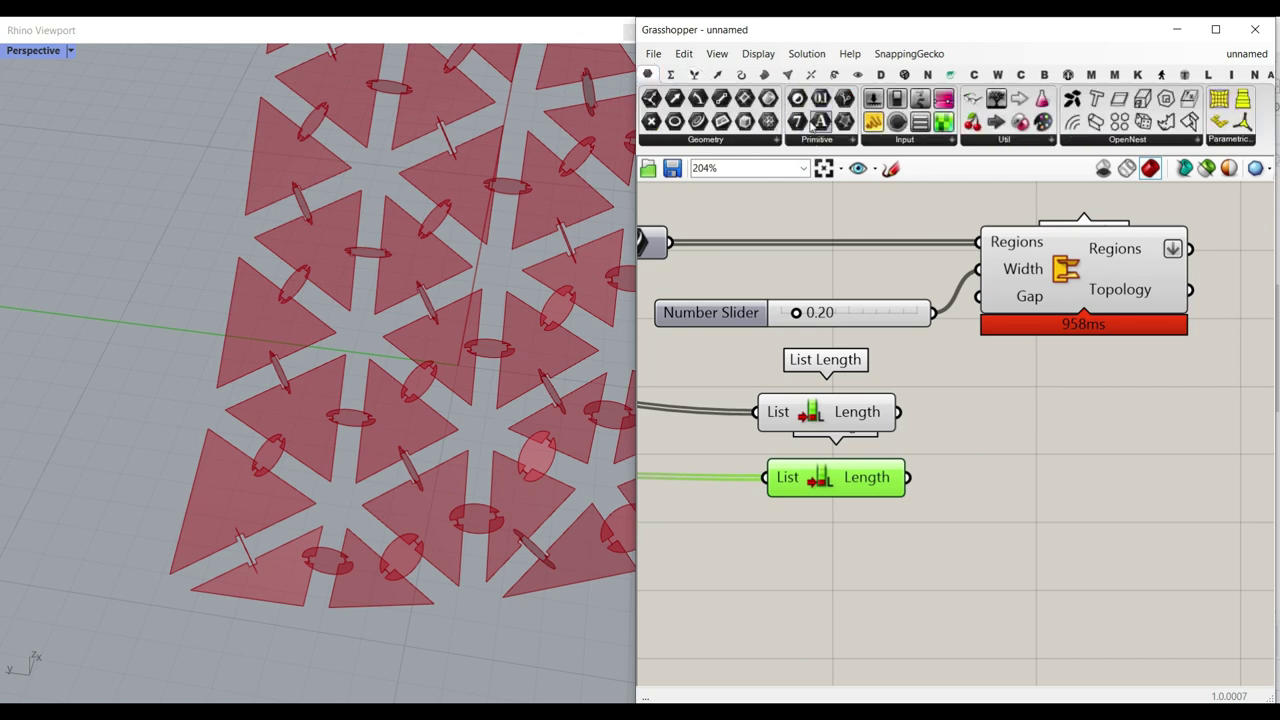
left_click(1005, 451)
left_click_drag(897, 412, 970, 451)
left_click_drag(908, 479, 972, 454, "shift")
right_click_drag(1025, 476, 822, 510)
scroll(818, 506, "down", 2)
left_click_drag(813, 500, 920, 470)
right_click_drag(714, 463, 878, 457)
left_click(878, 457)
left_click_drag(889, 457, 1056, 458)
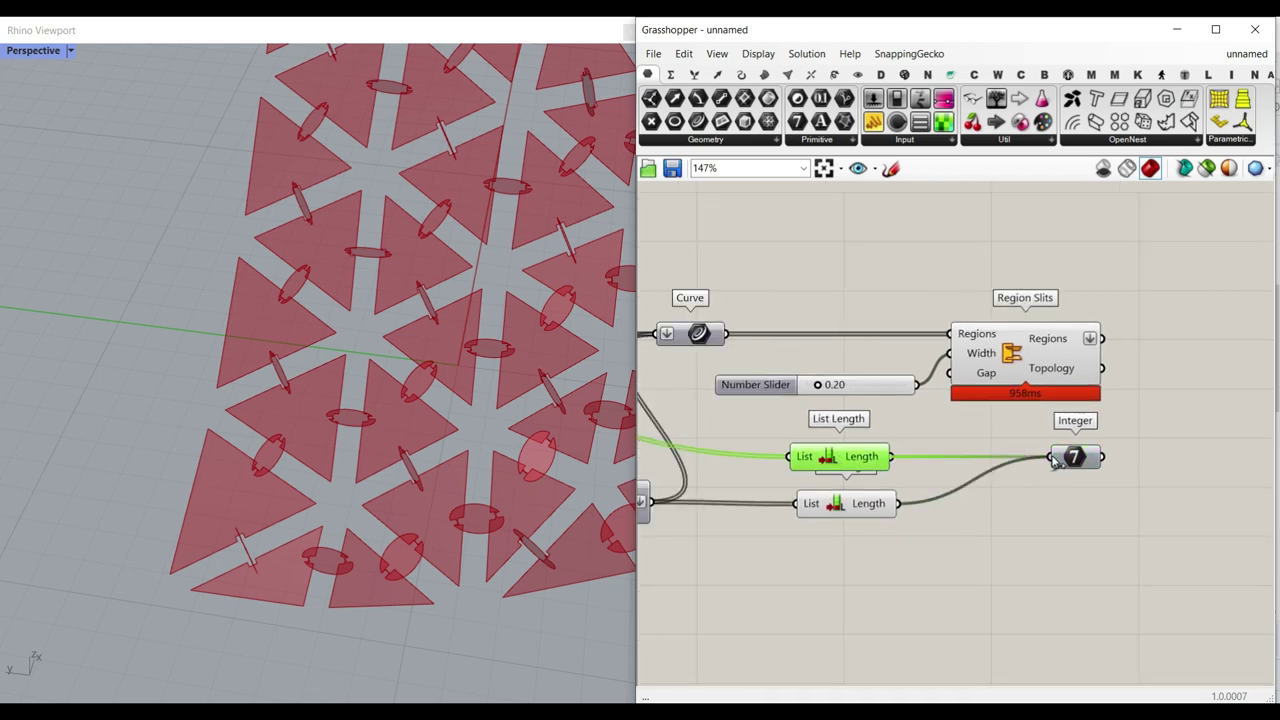
Rewire the Integer parameter so the circles' list length connects after the offset curves' list length
right_click_drag(850, 445, 1170, 425)
right_click_drag(752, 351, 957, 360)
right_click_drag(1155, 492, 651, 496)
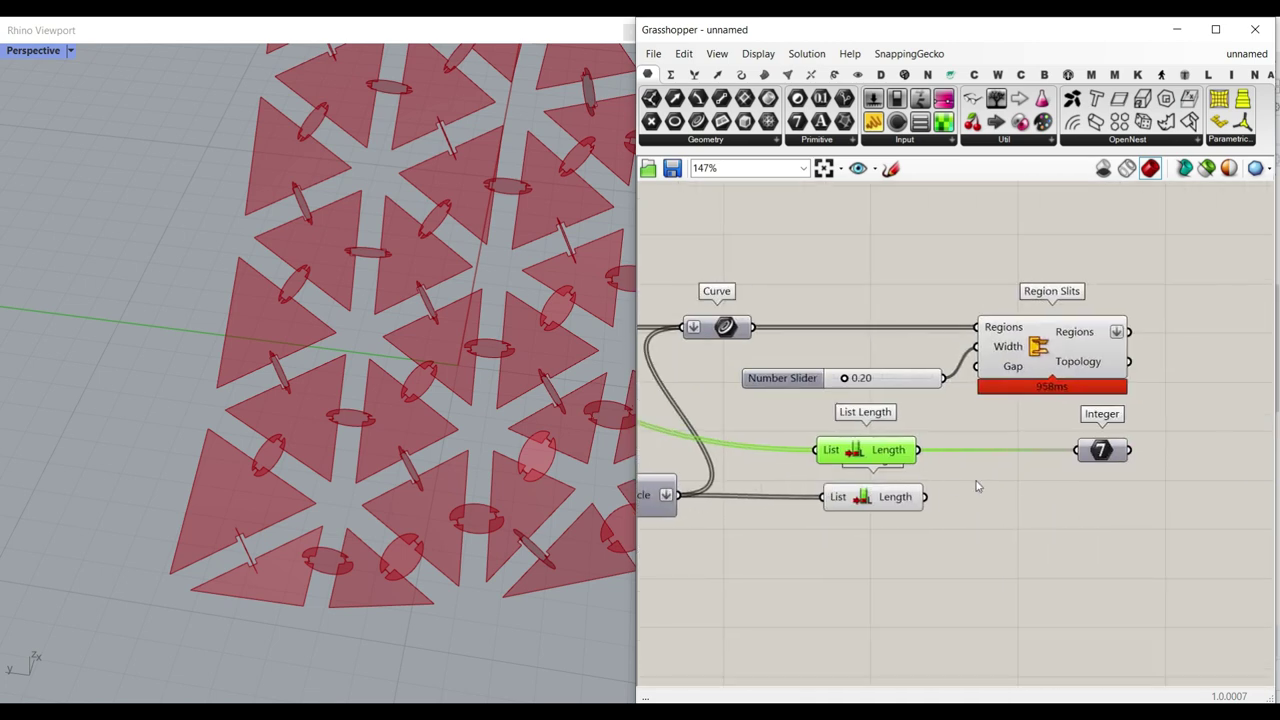
scroll(1178, 446, "up", 4)
left_click_drag(765, 530, 1060, 458, "shift")
mouse_move(1060, 457)
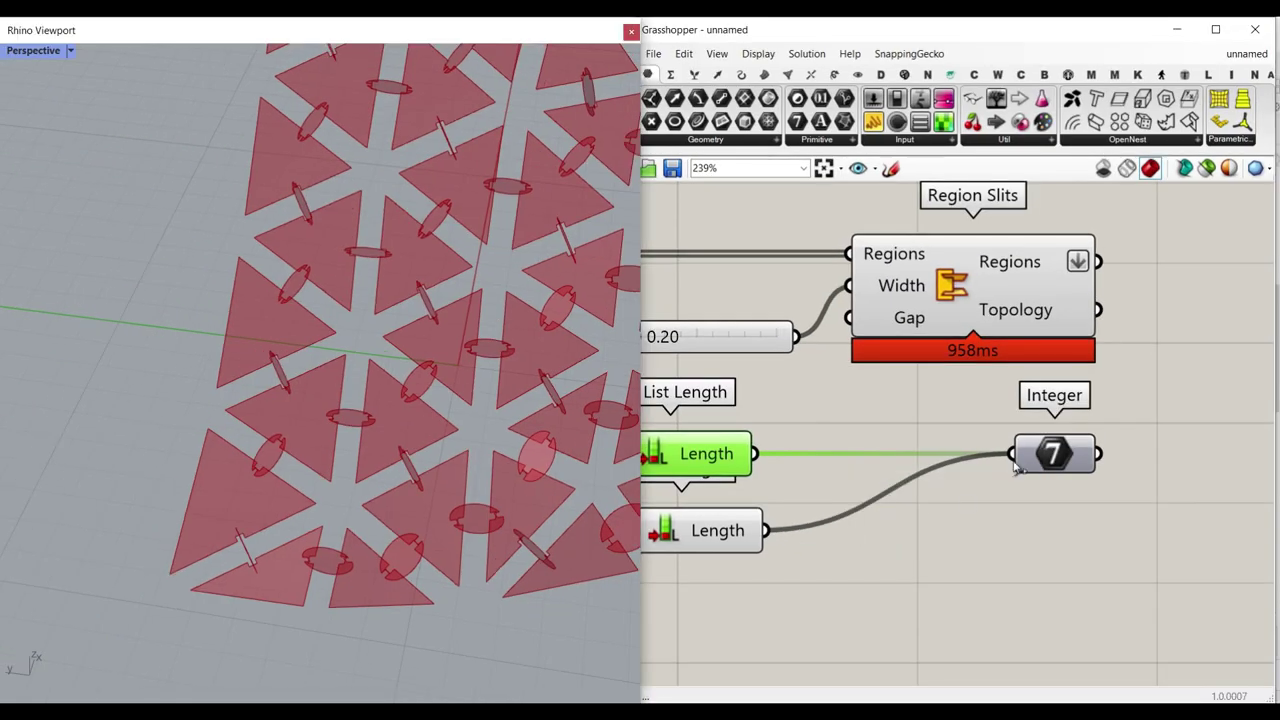
Place one Partition List component beside Region Slits, deleting the duplicate copy
right_click_drag(1187, 356, 1042, 454)
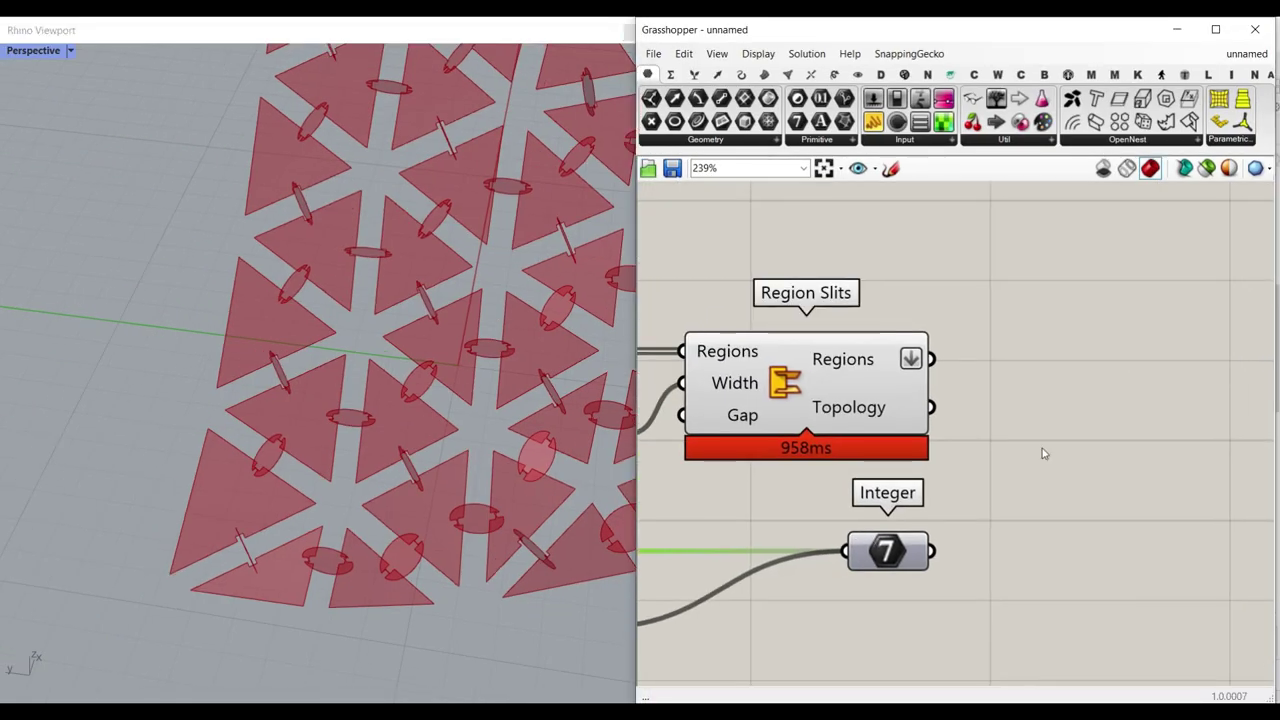
left_click(695, 76)
left_click(717, 140)
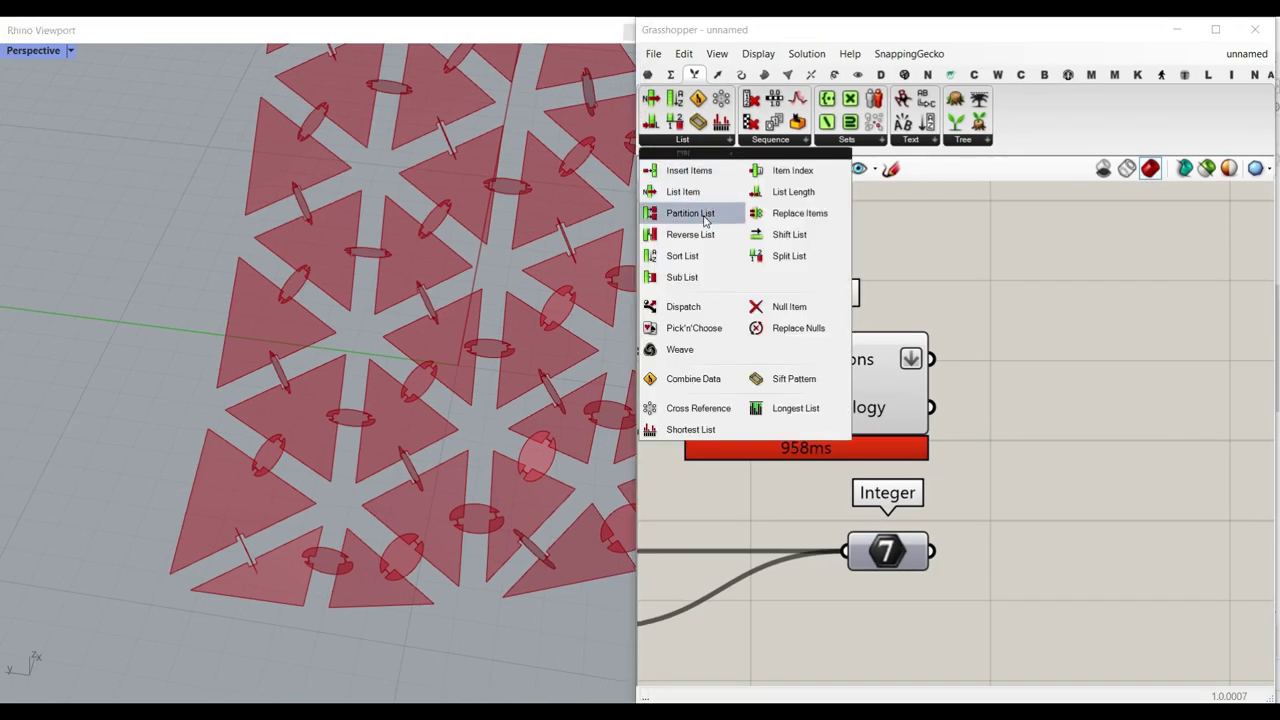
left_click(603, 234)
left_click(1130, 478)
double_click(1060, 557)
type("part")
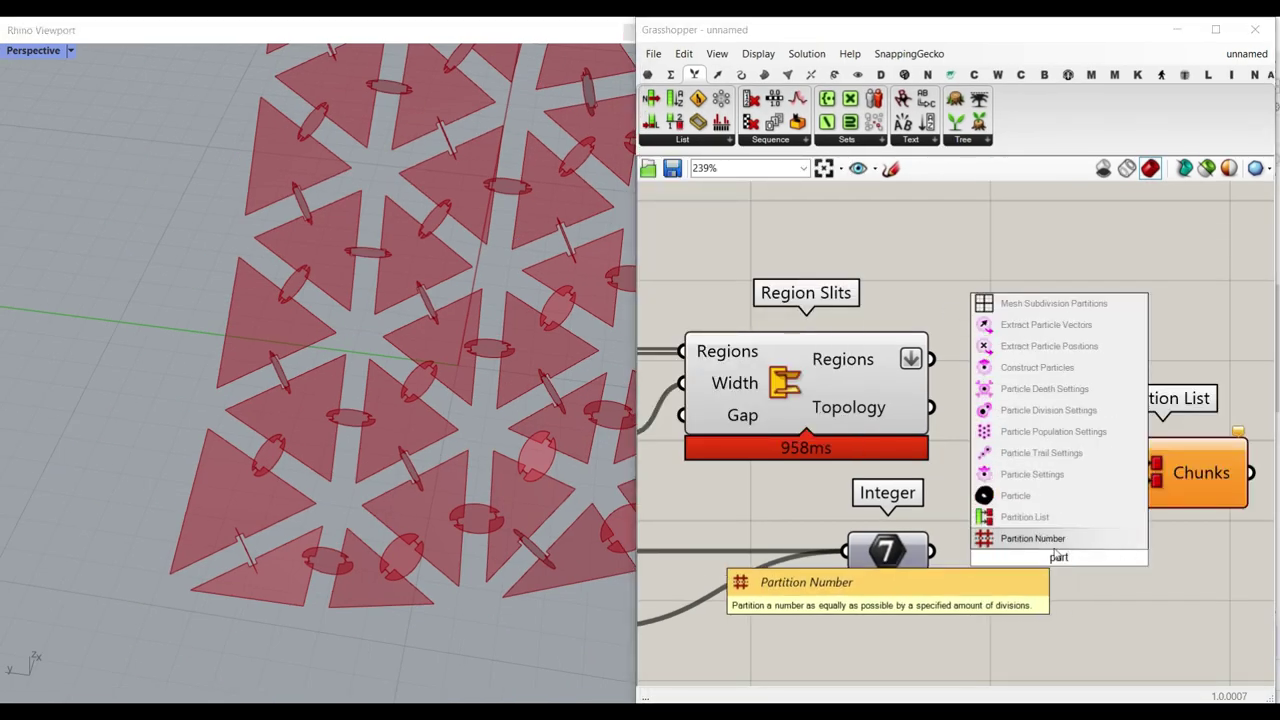
left_click(1030, 517)
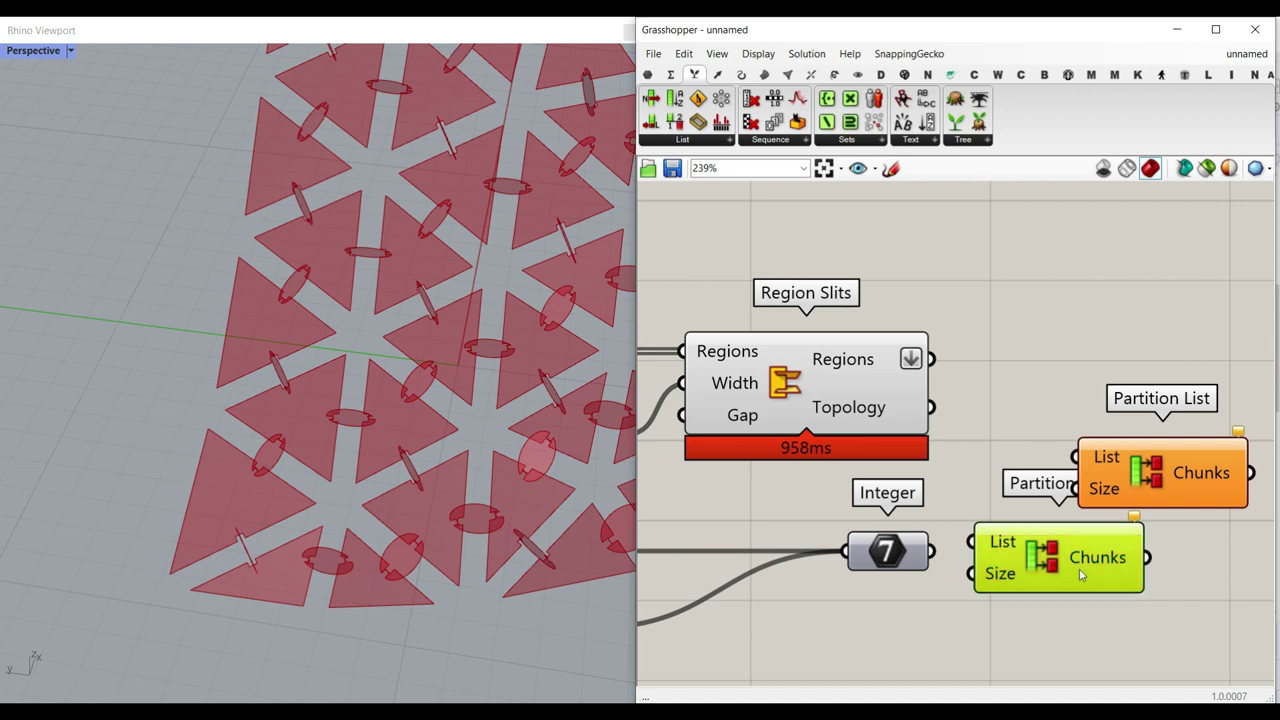
key("Delete")
Connect the Region Slits Regions output to Partition List's List input and the Integer parameter to its Size input
left_click_drag(931, 359, 1075, 457)
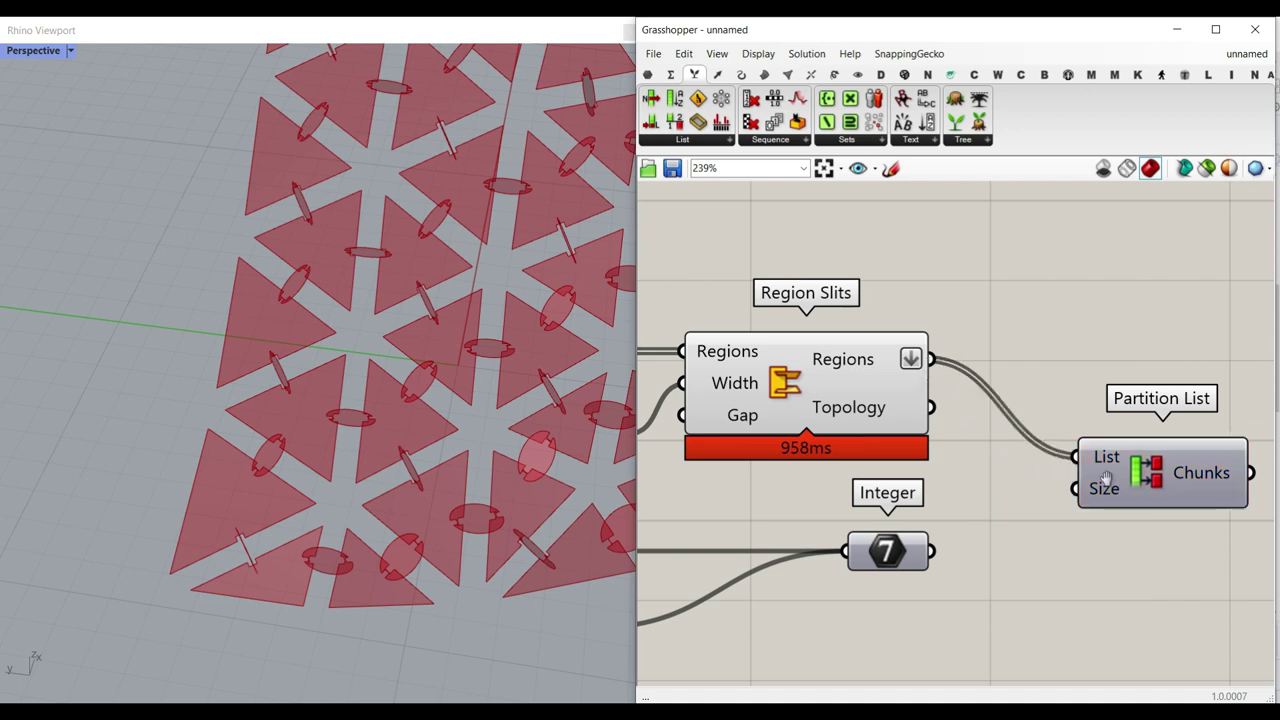
right_click_drag(951, 564, 788, 577)
left_click_drag(768, 564, 912, 501)
left_click(1056, 494)
right_click_drag(1056, 494, 889, 423)
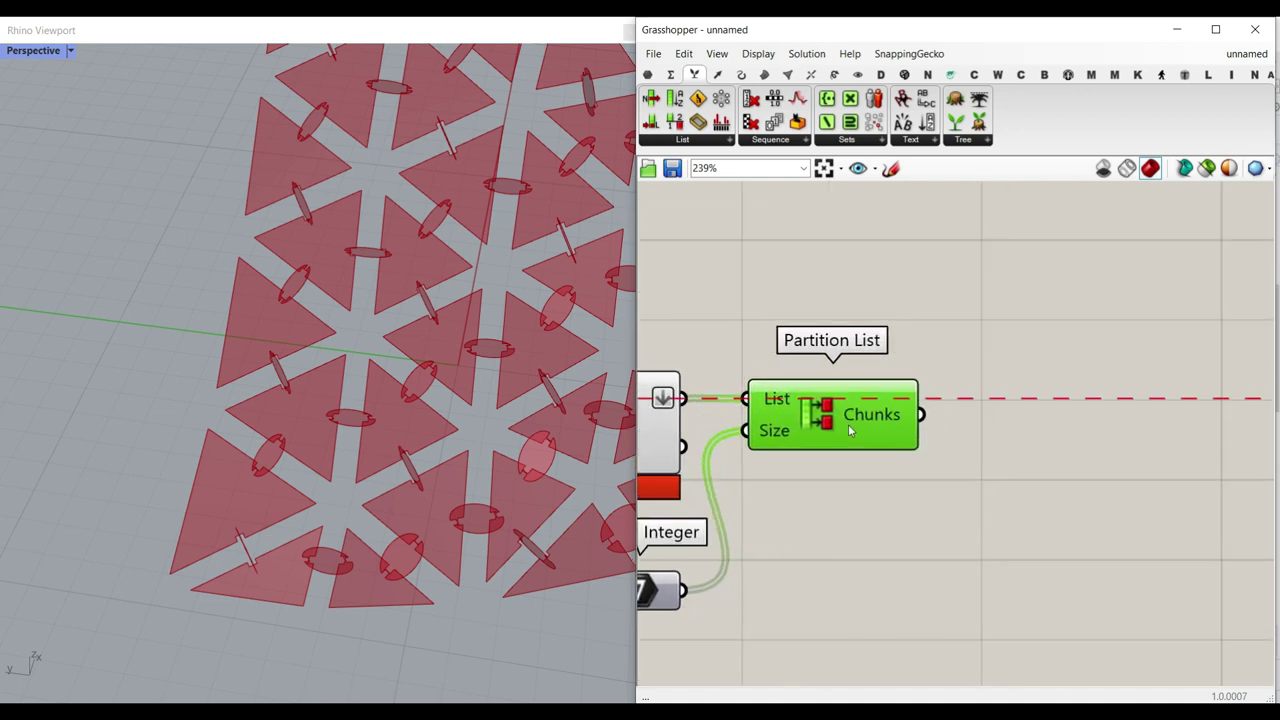
mouse_move(889, 423)
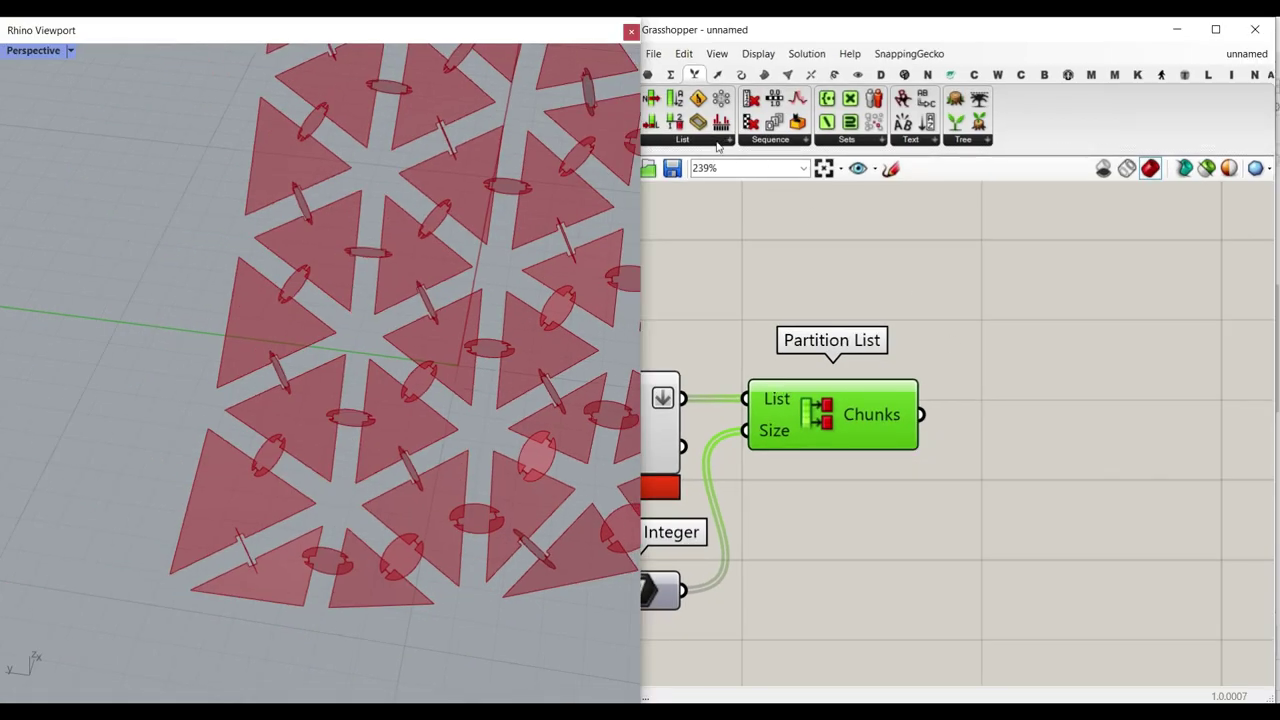
Add an Explode Tree component, connect Partition List's Chunks to it, and match its outputs to the branches
left_click(978, 141)
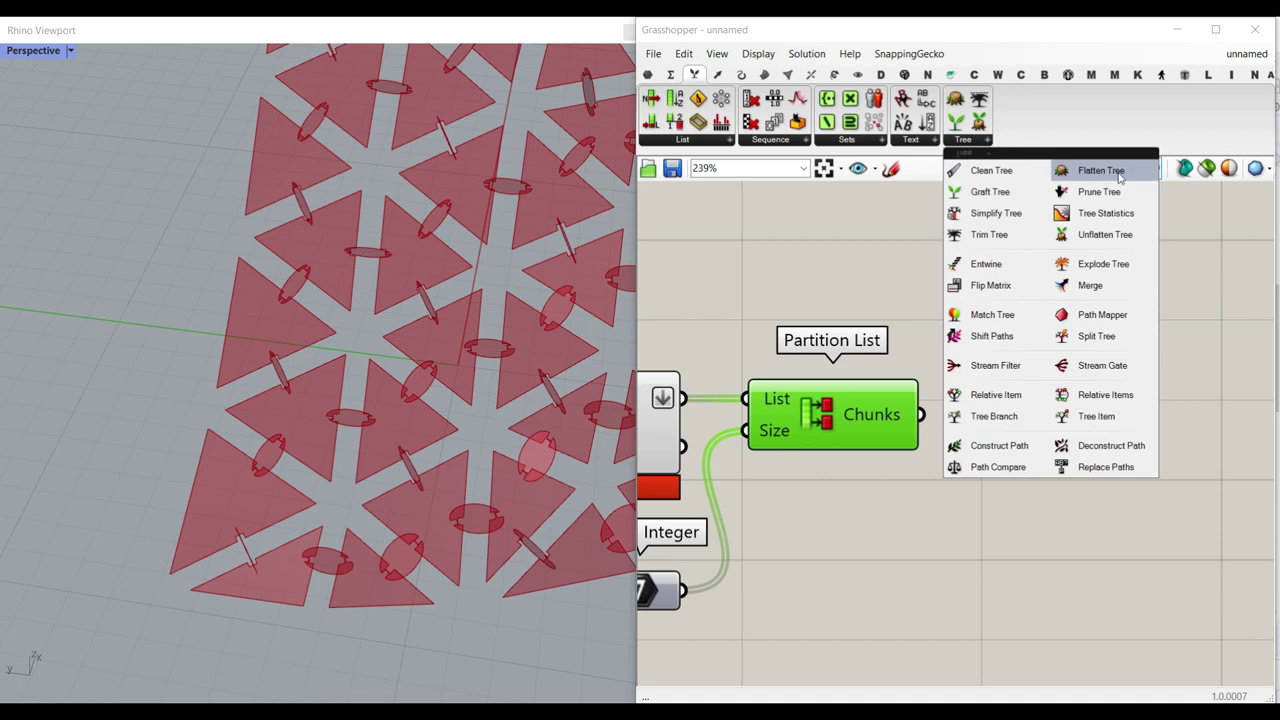
left_click(1117, 266)
left_click(1034, 383)
left_click_drag(918, 414, 975, 403)
right_click(1025, 393)
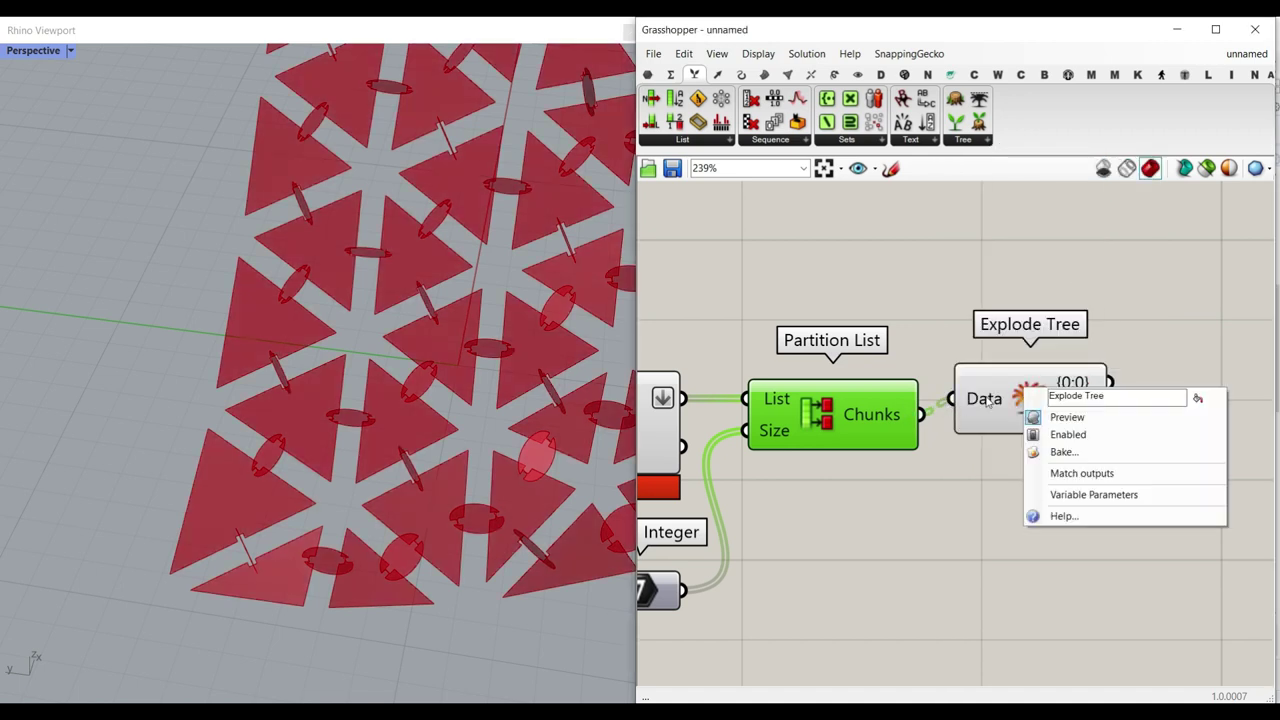
left_click(1086, 479)
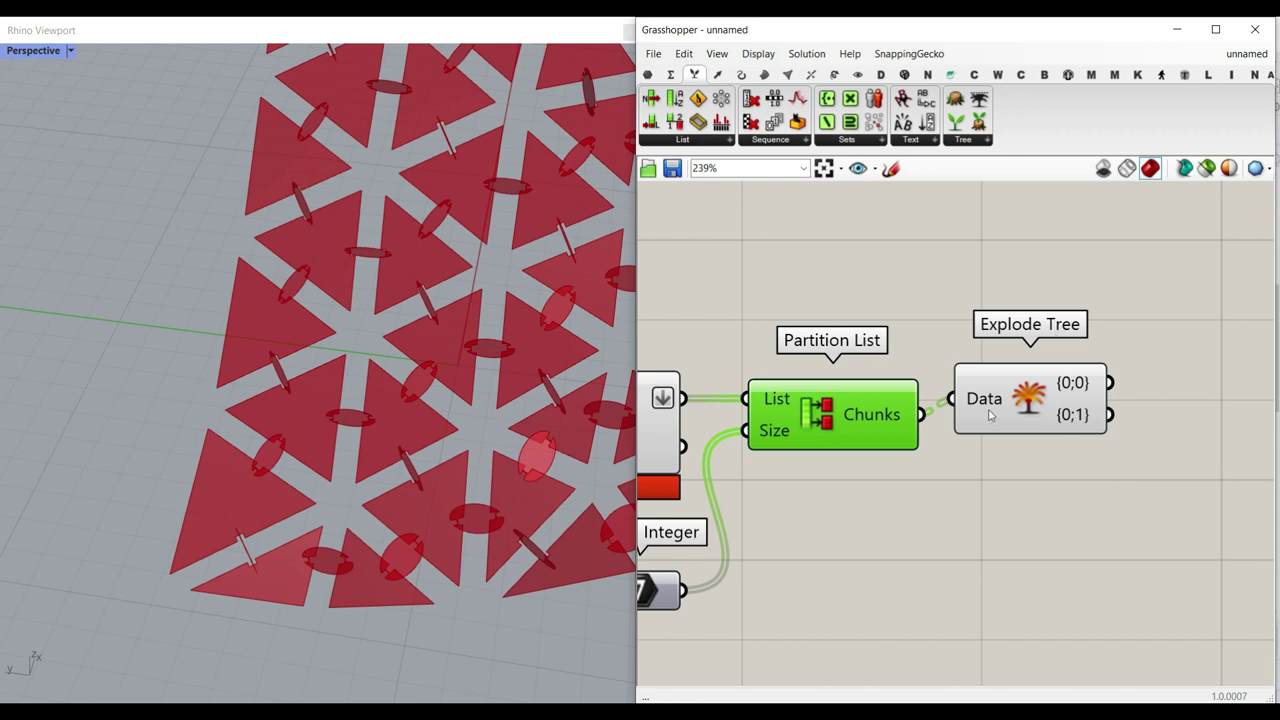
Simplify the Chunks output of Partition List
scroll(960, 415, "up", 3)
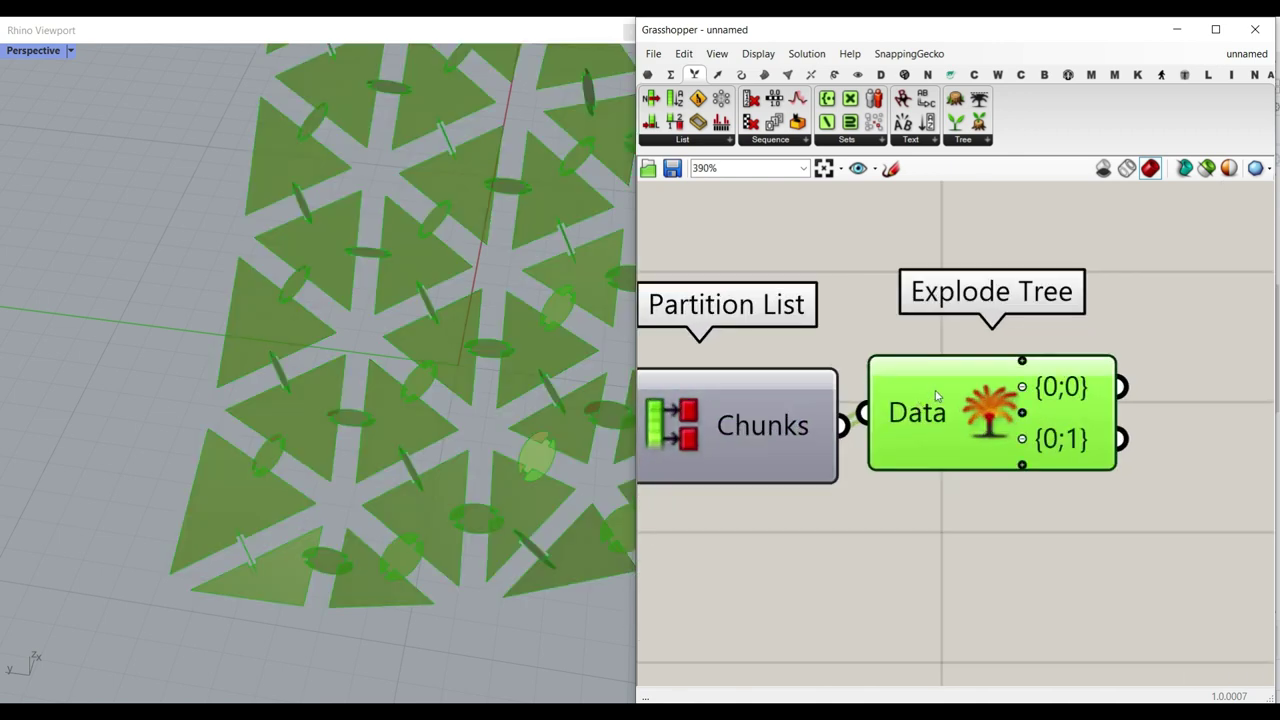
right_click(805, 436)
left_click(835, 536)
left_click_drag(1012, 425, 1015, 425)
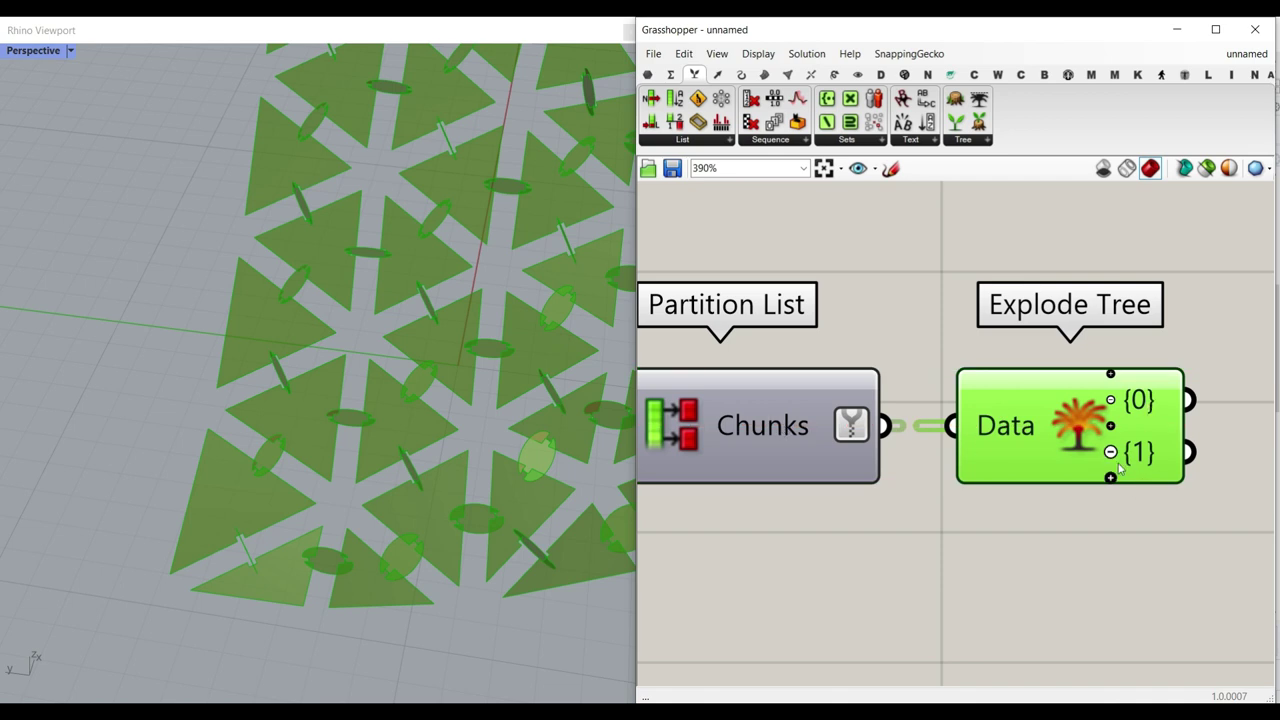
left_click(1052, 513)
scroll(500, 459, "down", 10)
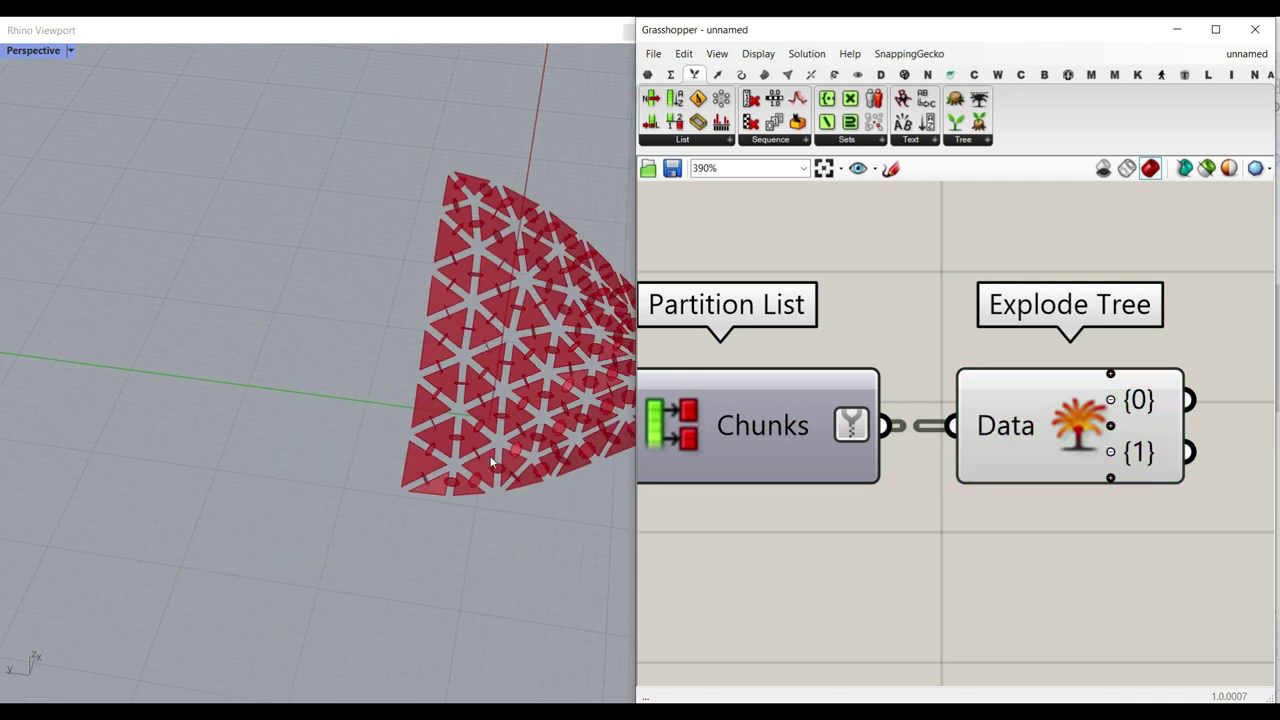
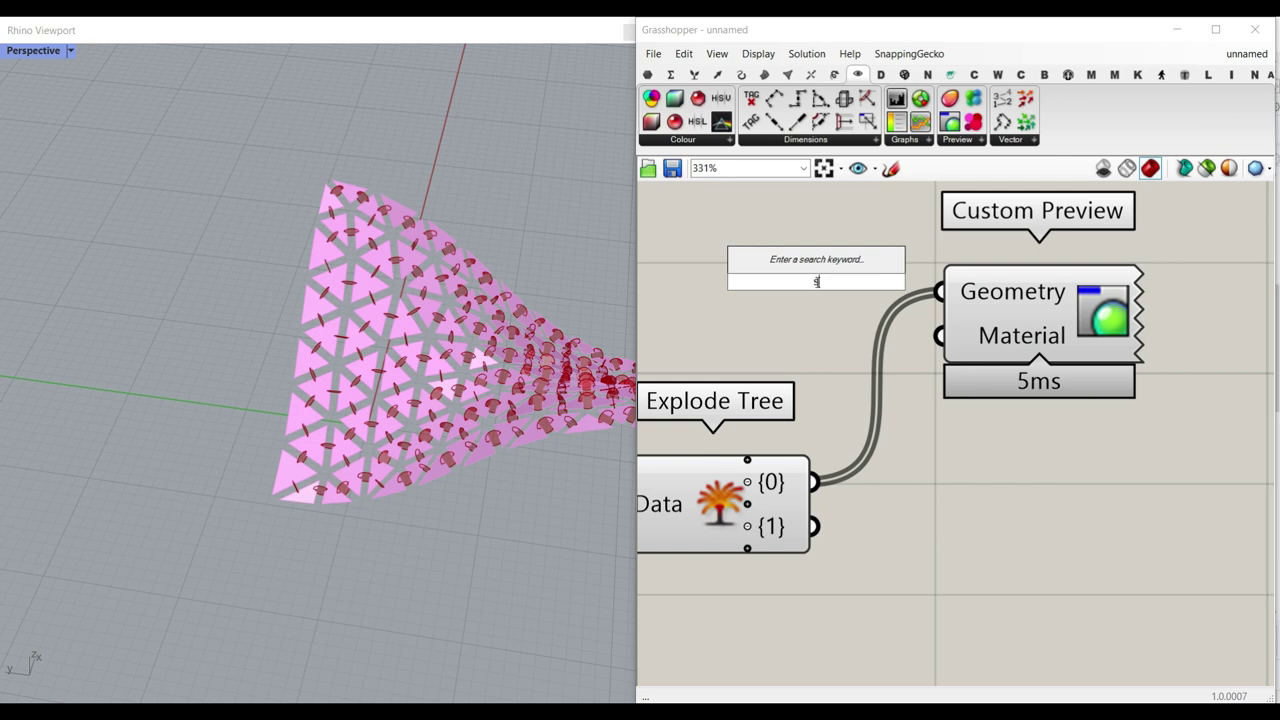
Connect a Colour Swatch to the Custom Preview's Material and set it to semi-transparent cyan (R 27, G 255, B 255, alpha 177)
left_click(857, 294)
left_click_drag(866, 314, 938, 337)
left_click(842, 315)
left_click_drag(968, 437, 1006, 431)
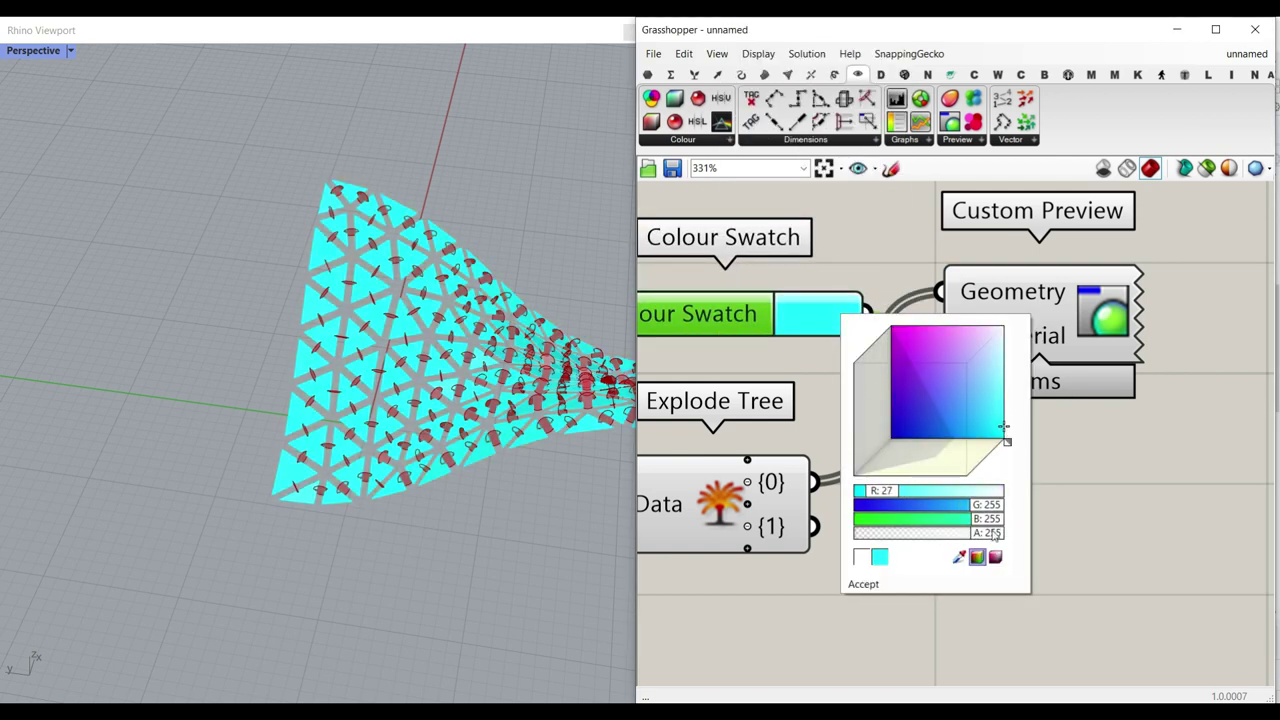
left_click_drag(994, 536, 958, 535)
left_click(838, 409)
Duplicate the Colour Swatch and Custom Preview pair to preview Explode Tree's {1} branch in black (R 0, G 0, B 0)
scroll(838, 409, "down", 3)
left_click_drag(1018, 420, 783, 306)
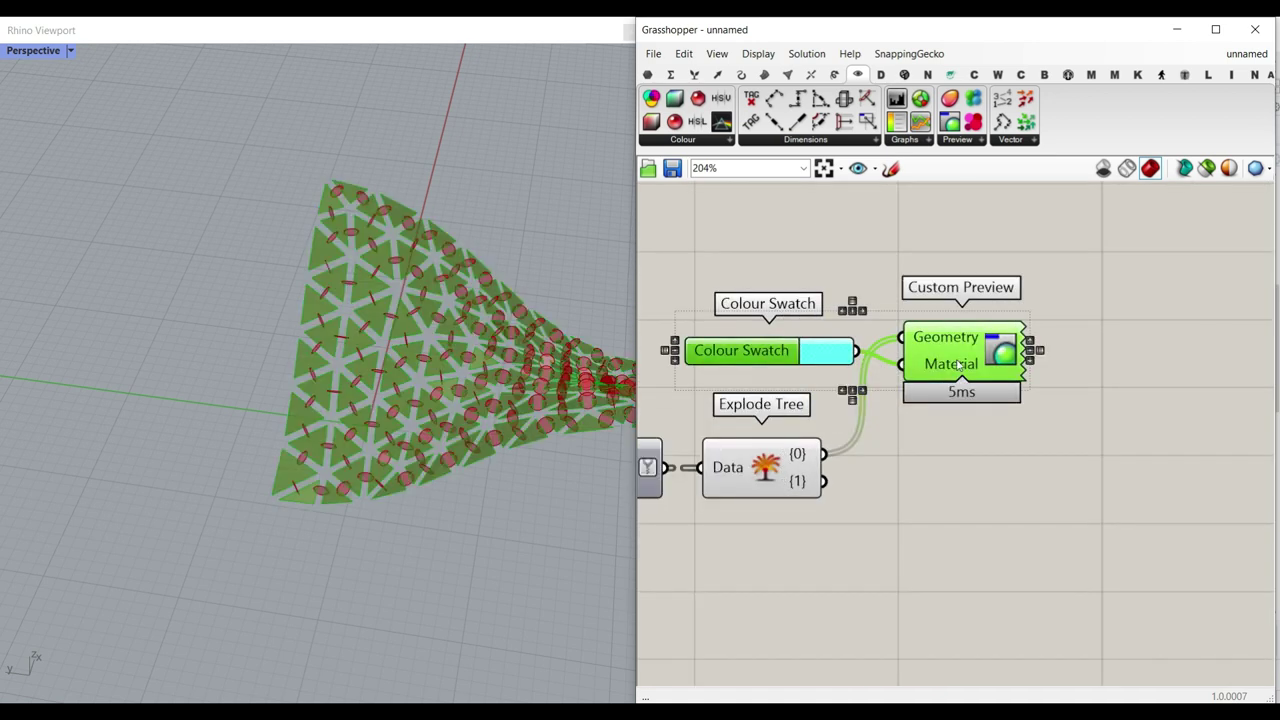
left_click_drag(958, 365, 968, 606, "alt")
left_click(853, 521)
right_click_drag(852, 521, 844, 440)
scroll(822, 430, "up", 3)
left_click_drag(818, 382, 958, 590)
left_click(835, 572)
left_click_drag(880, 552, 716, 589)
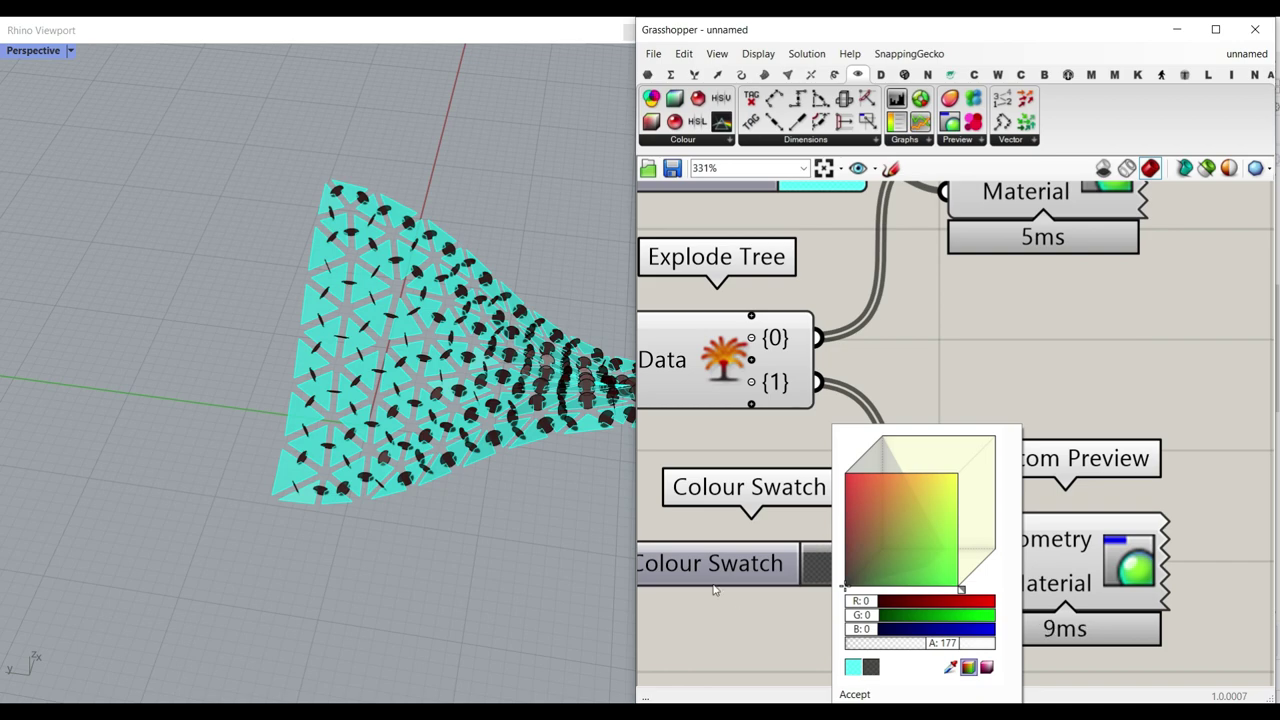
Examine the cyan panels and black connectors in the Rhino viewport from several angles and close up
left_click(724, 487)
right_click_drag(516, 392, 306, 422)
scroll(364, 355, "up", 5)
scroll(377, 392, "down", 3)
right_click_drag(377, 392, 428, 394)
scroll(377, 392, "down", 5)
scroll(428, 393, "up", 5)
right_click_drag(376, 460, 400, 350)
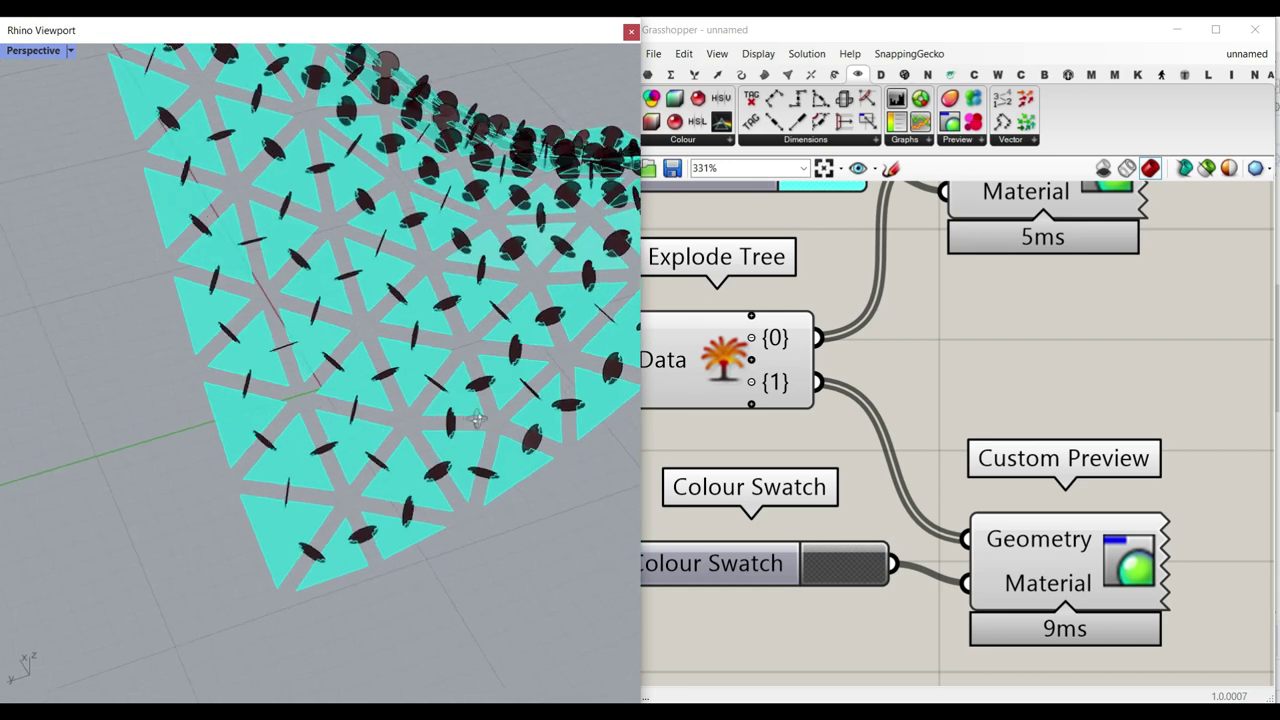
scroll(400, 350, "up", 6)
Add an Offset Surface component to the canvas beside the Custom Preview components
left_click(1119, 394)
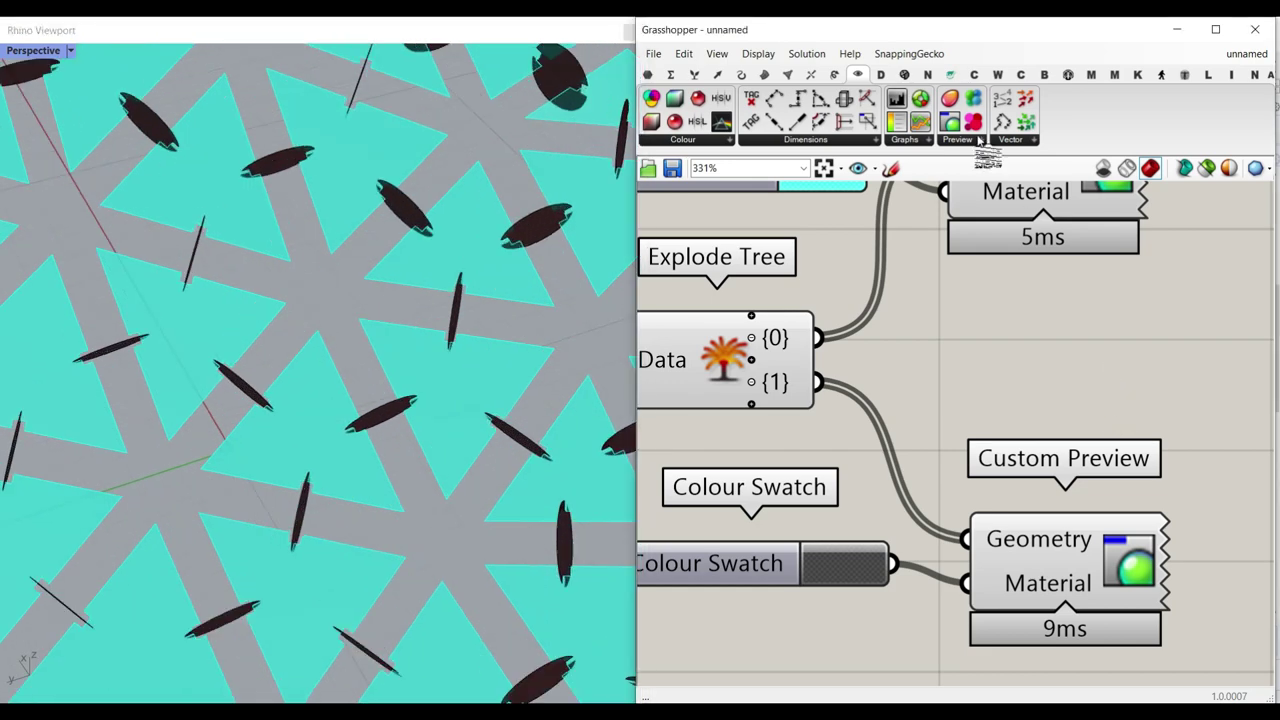
left_click(958, 76)
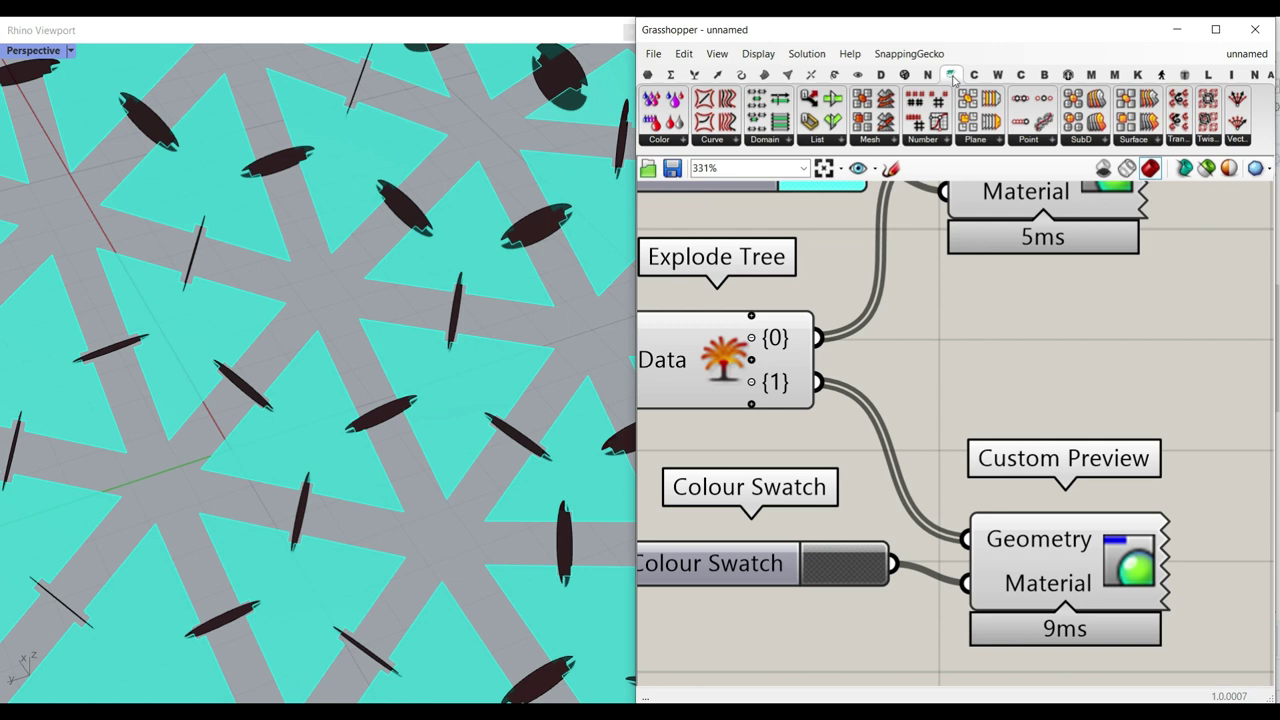
left_click(1155, 141)
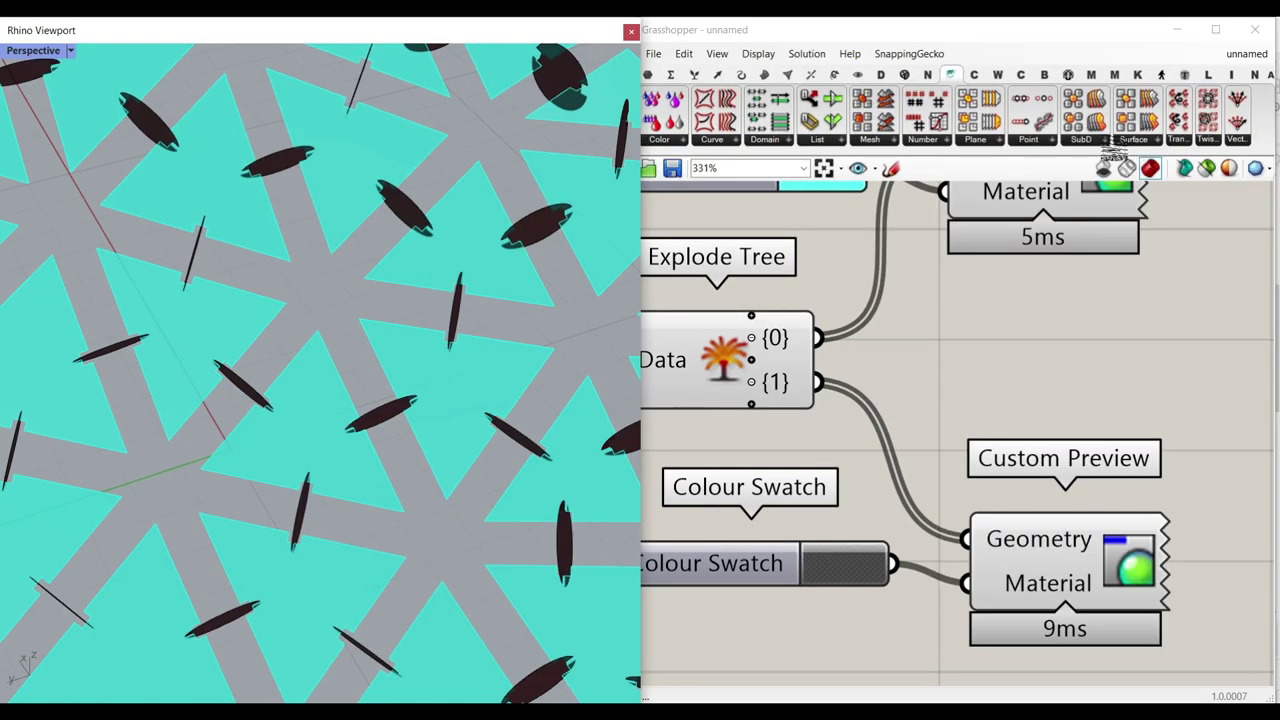
left_click(1113, 146)
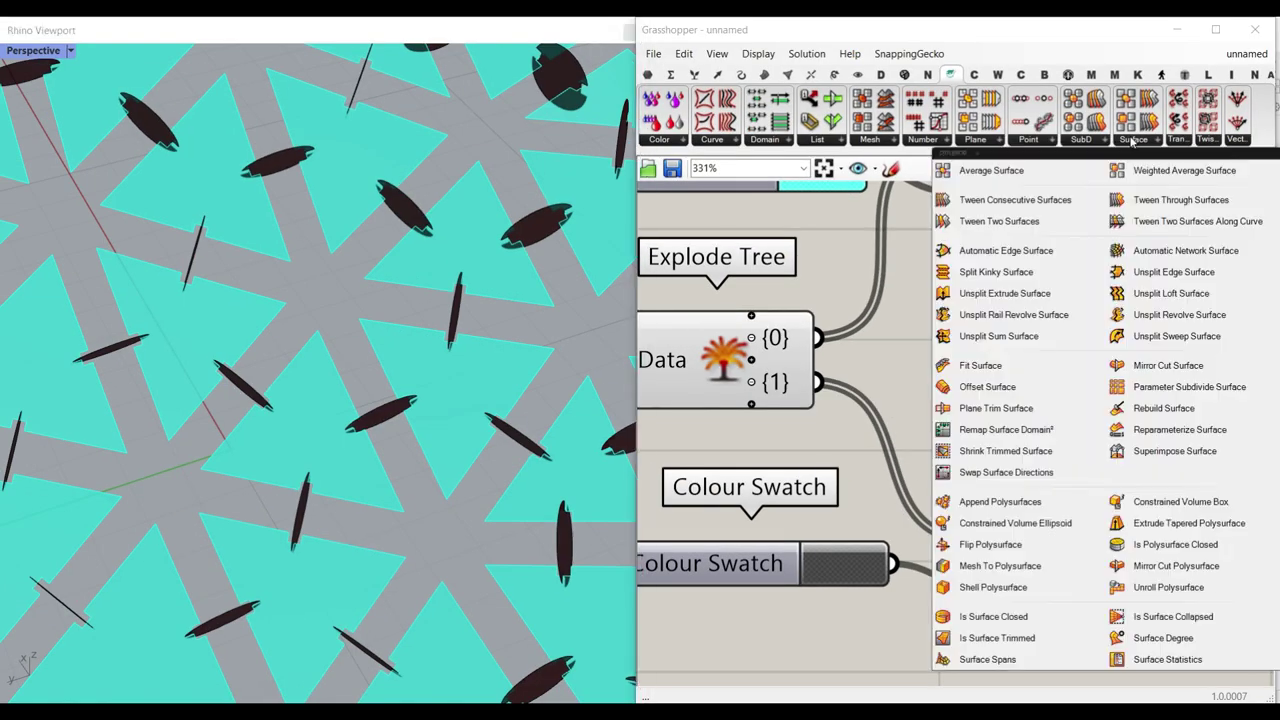
left_click(975, 383)
scroll(1122, 405, "down", 4)
right_click_drag(1122, 405, 948, 434)
left_click_drag(940, 433, 1116, 351)
left_click(1006, 410)
Connect Explode Tree's {0} output to the Surface input of Offset Surface
right_click_drag(848, 407, 838, 413)
scroll(838, 412, "up", 3)
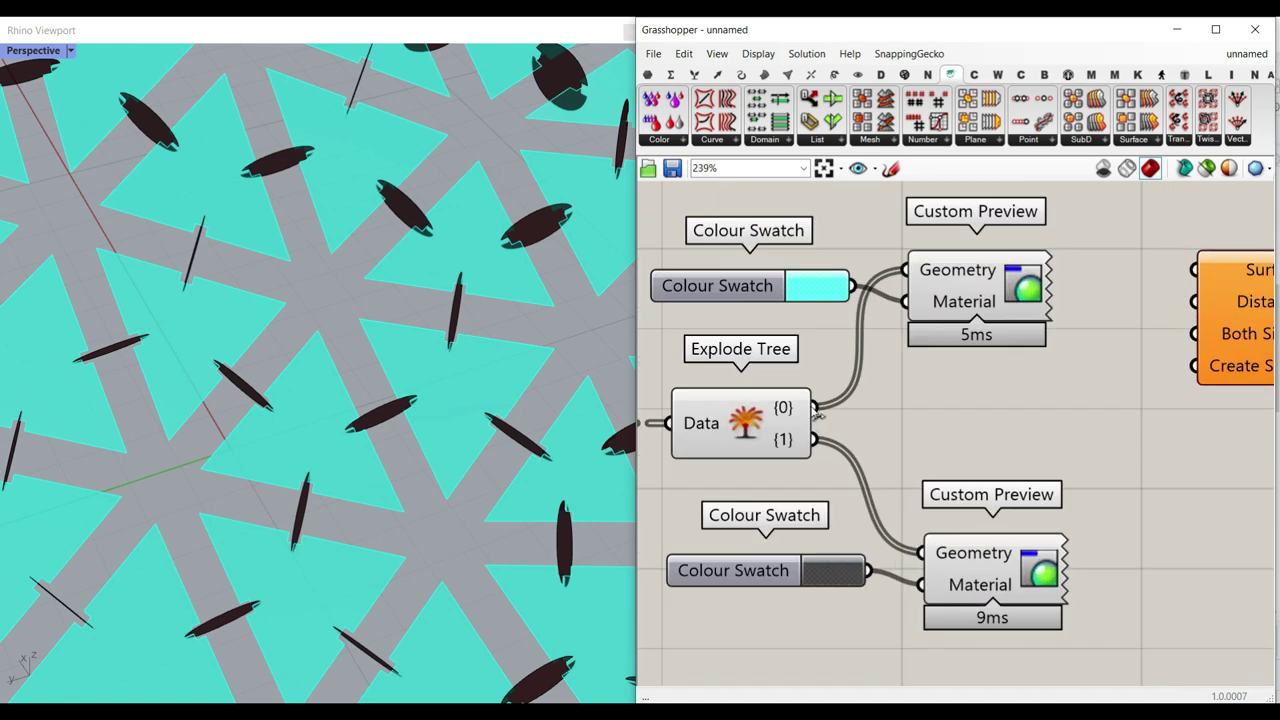
left_click_drag(814, 407, 1217, 286)
right_click_drag(1212, 284, 1082, 291)
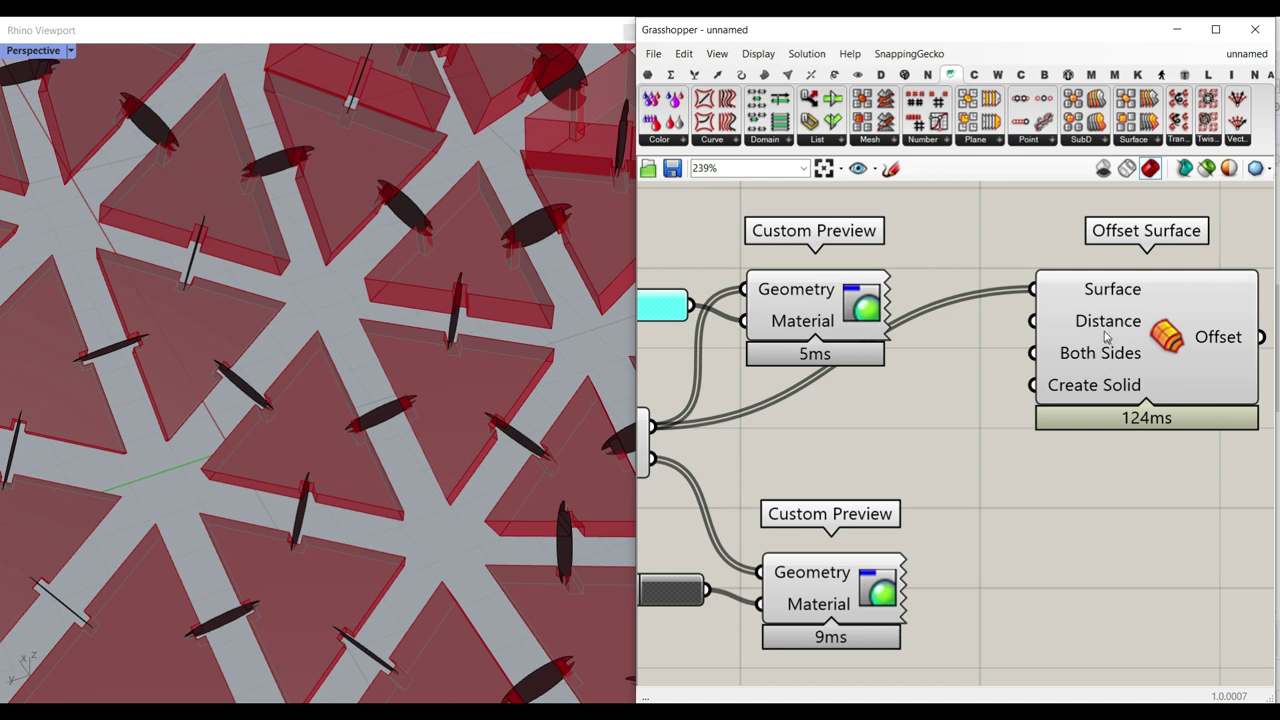
key("ctrl+2")
key("w")
mouse_move(782, 251)
left_mouse_down()
mouse_move(546, 308)
mouse_move(723, 511)
mouse_move(787, 276)
left_mouse_up()
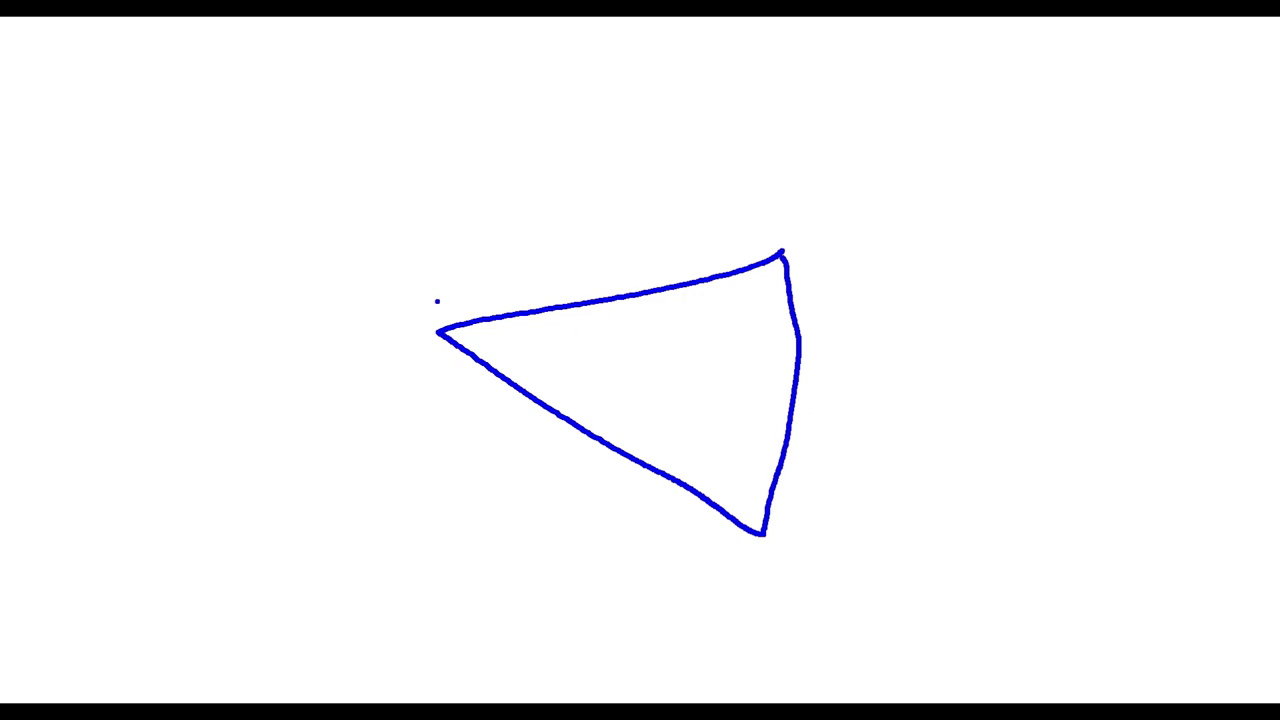
left_click_drag(434, 299, 702, 231)
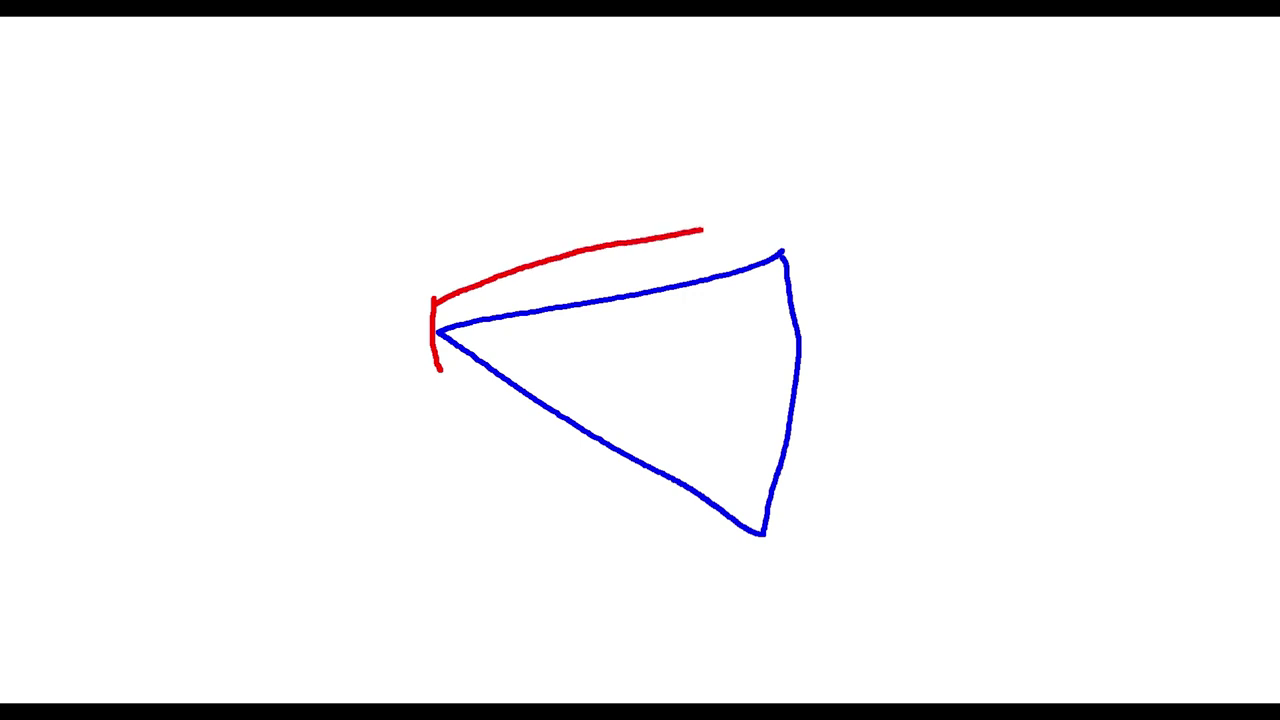
left_click_drag(658, 327, 440, 368)
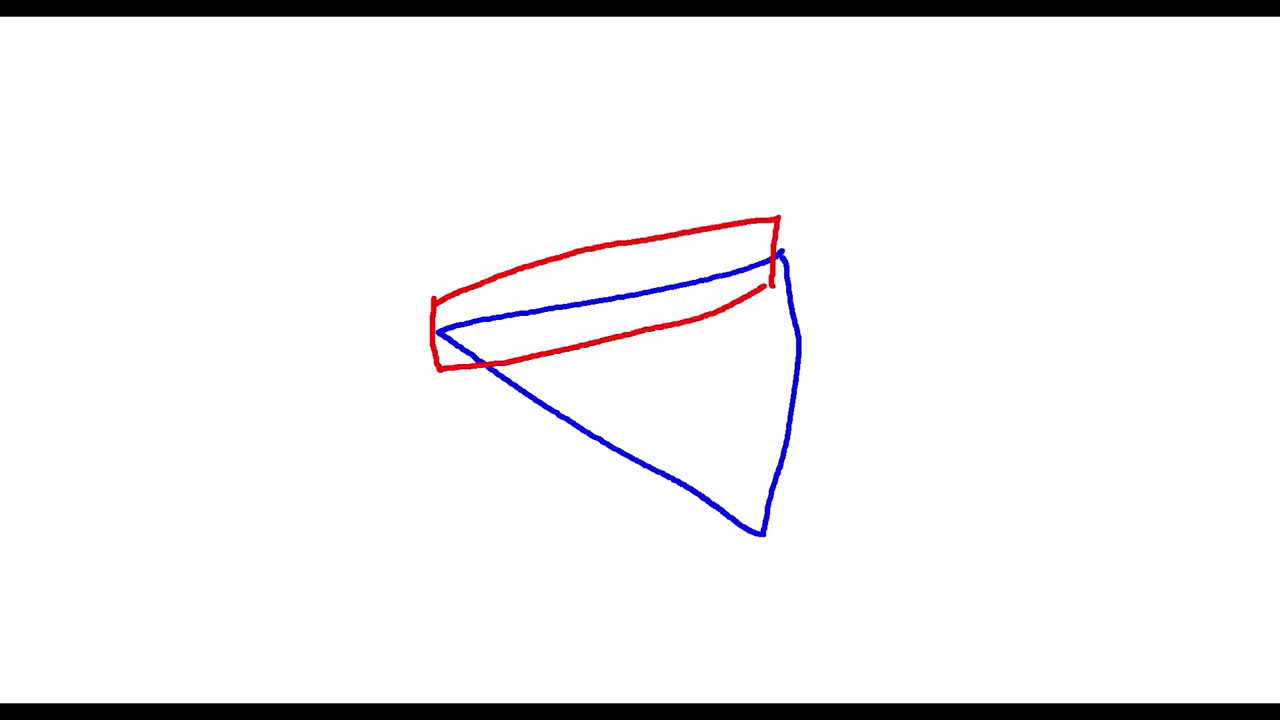
left_click_drag(490, 326, 760, 268)
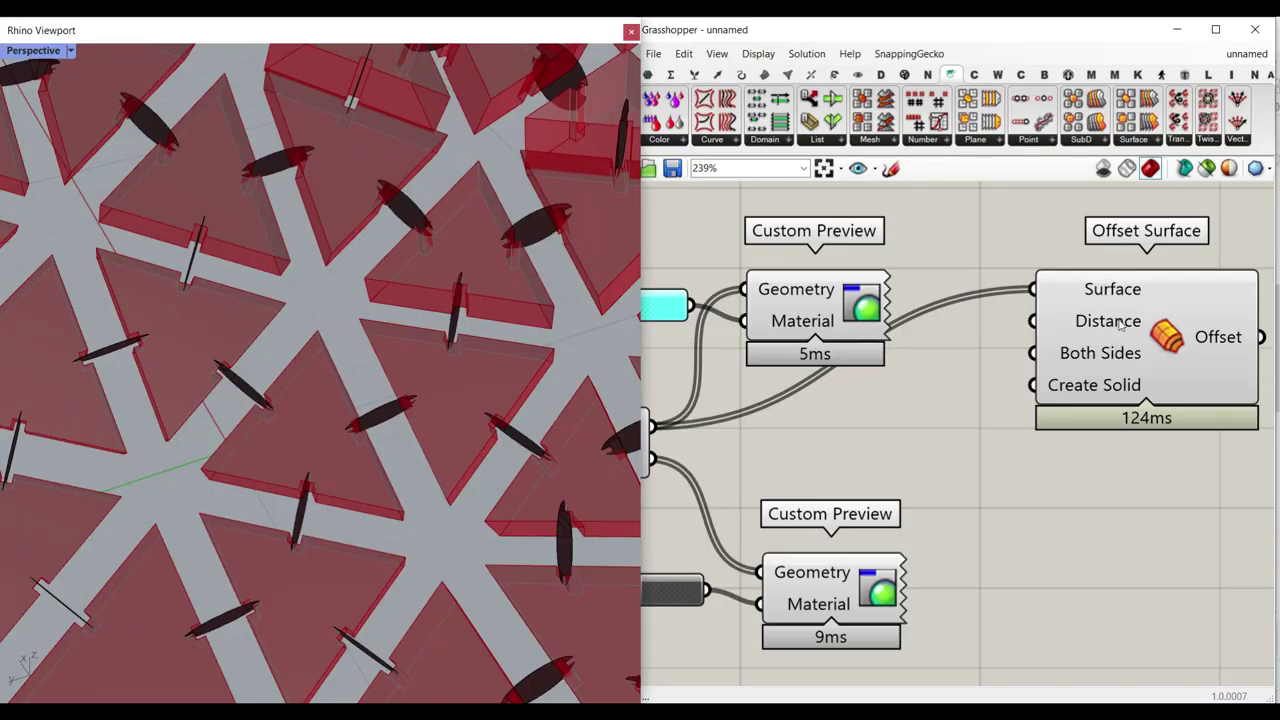
Add a Number parameter, feed it from the slider driving Region Slits' Width, and place it beside Offset Surface
scroll(1044, 388, "down", 4)
right_click_drag(1044, 388, 1143, 414)
scroll(996, 407, "down", 2)
right_click_drag(996, 407, 1240, 408)
scroll(1000, 402, "down", 1)
right_click_drag(886, 400, 991, 398)
right_click_drag(1120, 447, 897, 443)
scroll(828, 428, "up", 7)
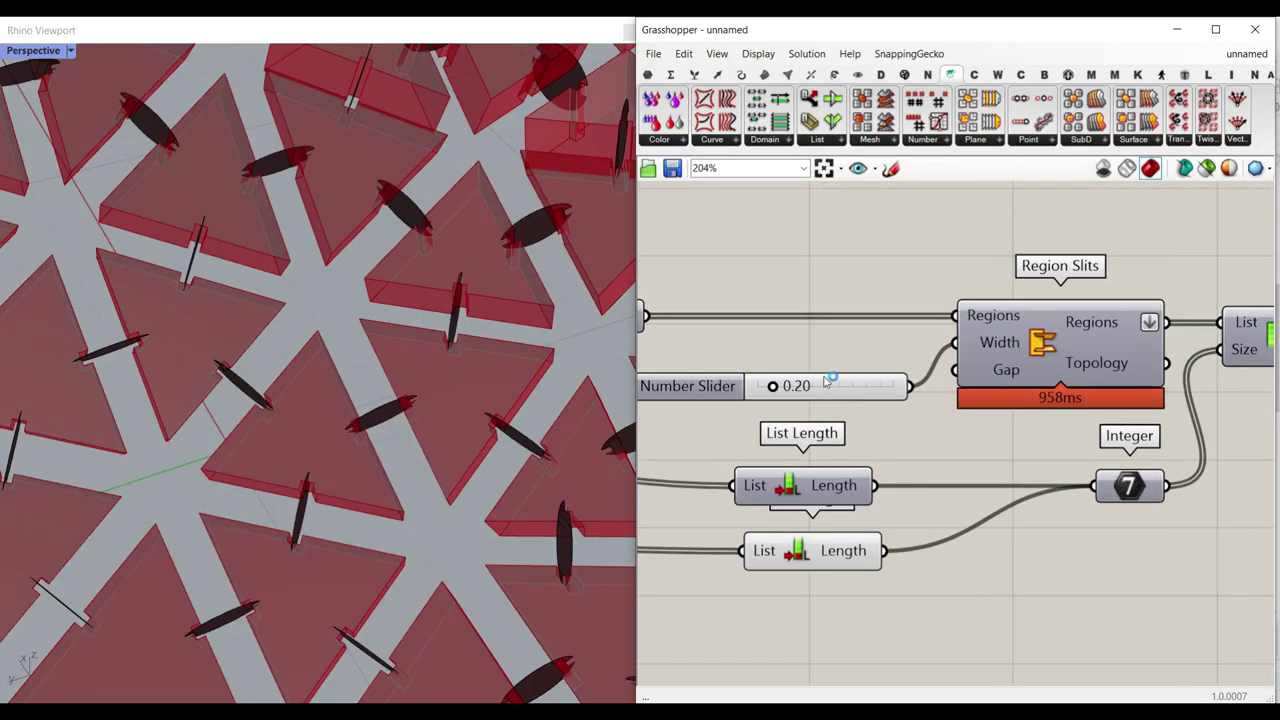
left_click(651, 77)
left_click_drag(851, 174, 938, 460)
left_click_drag(957, 460, 985, 400)
scroll(779, 449, "down", 6)
scroll(1178, 420, "up", 5)
right_click_drag(988, 398, 823, 408)
scroll(823, 408, "up", 3)
right_click(822, 405)
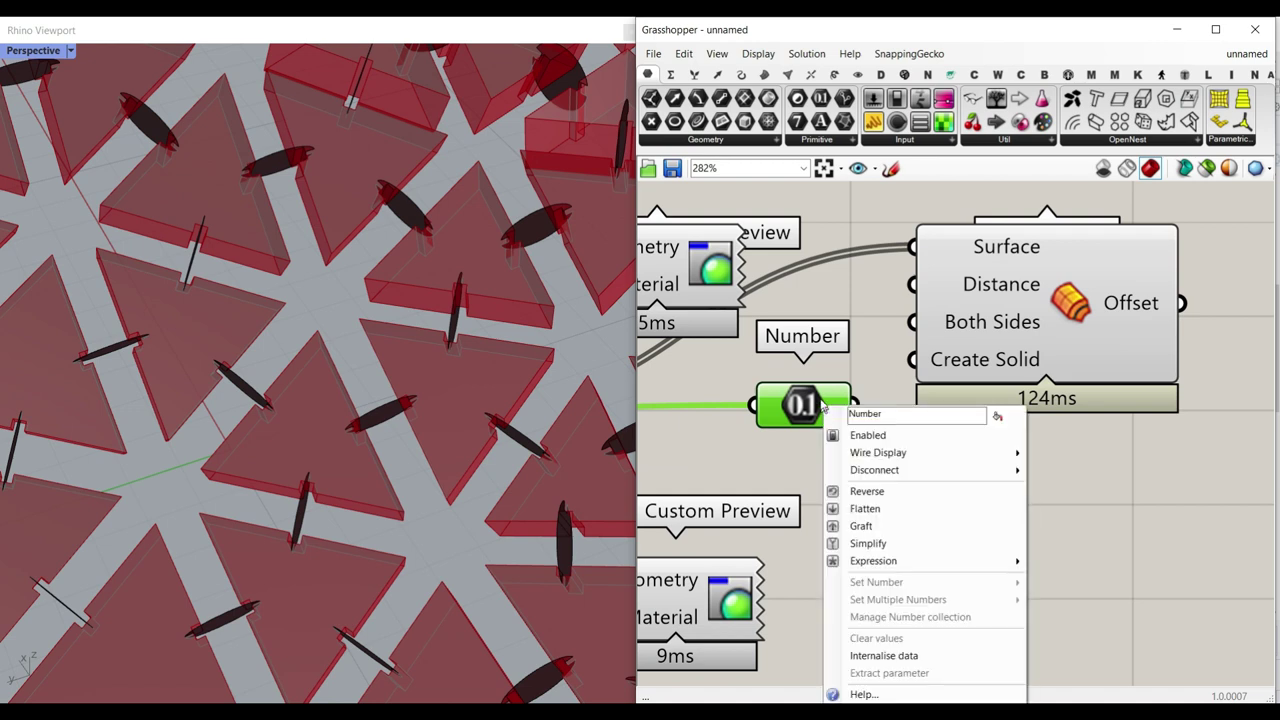
Connect the Number parameter to Offset Surface's Distance input and give that input the expression x/2
left_click_drag(855, 405, 955, 282)
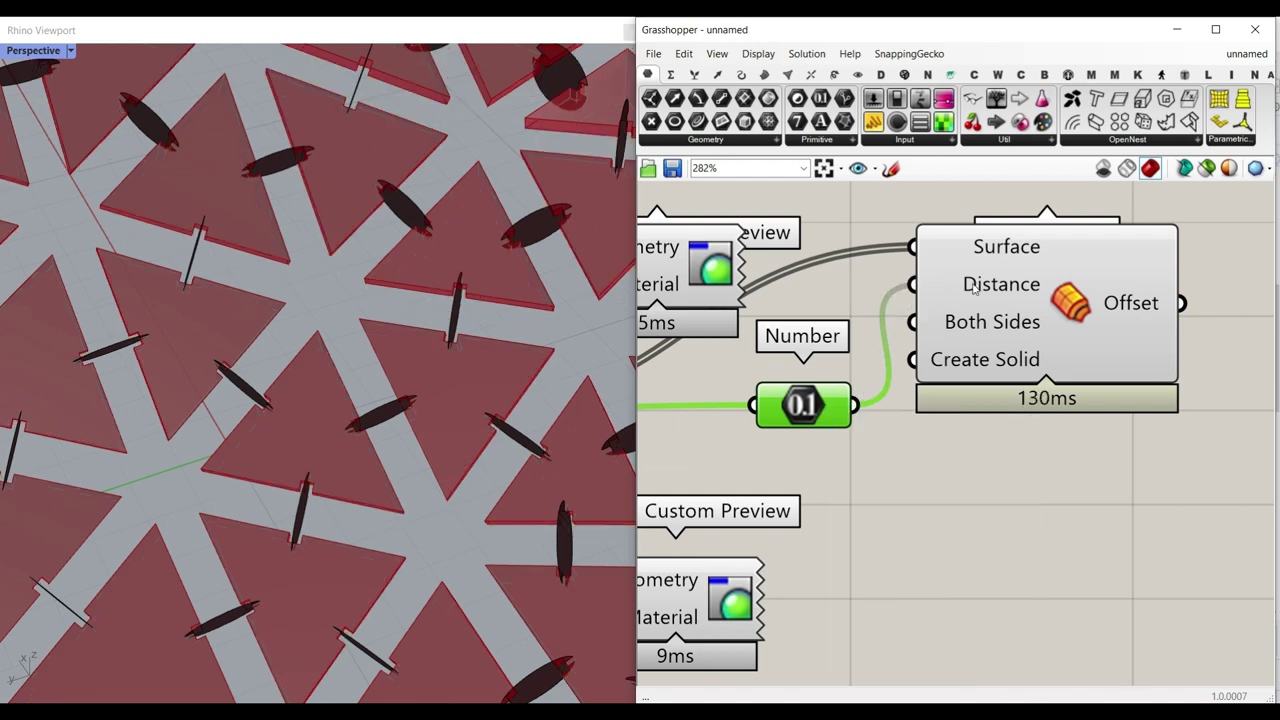
right_click(975, 288)
mouse_move(1010, 438)
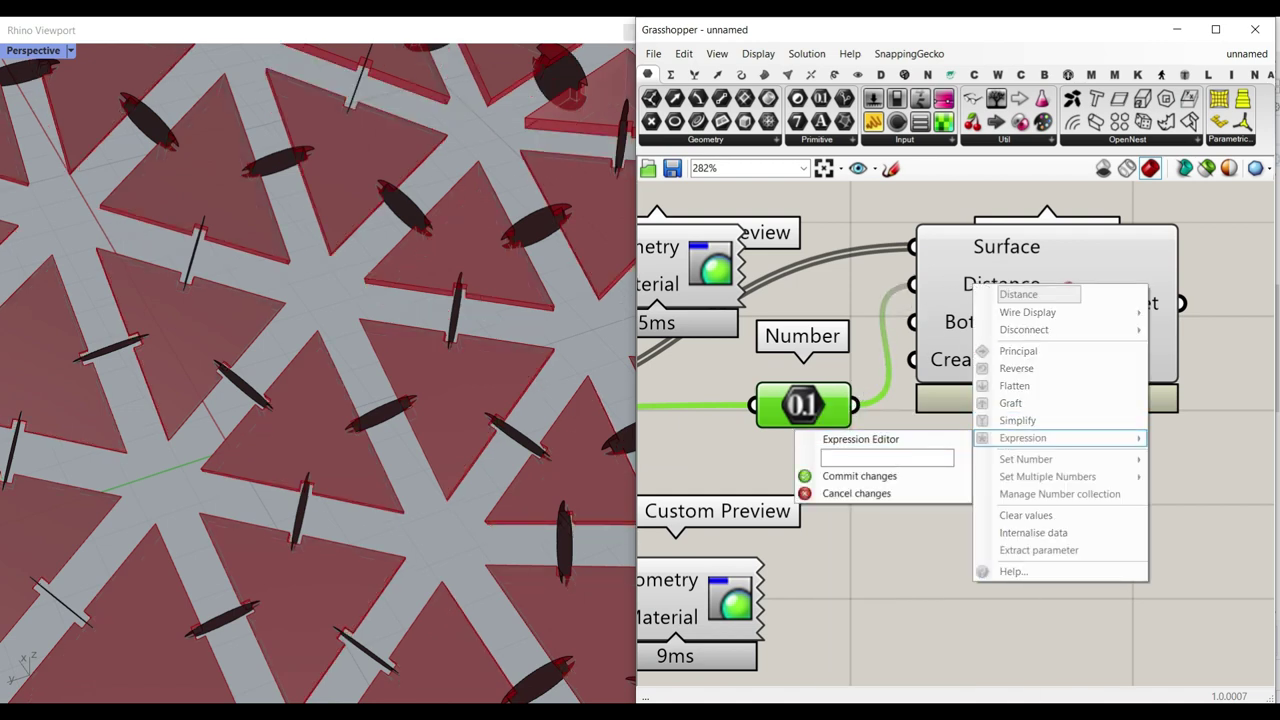
type("x/2")
key("Return")
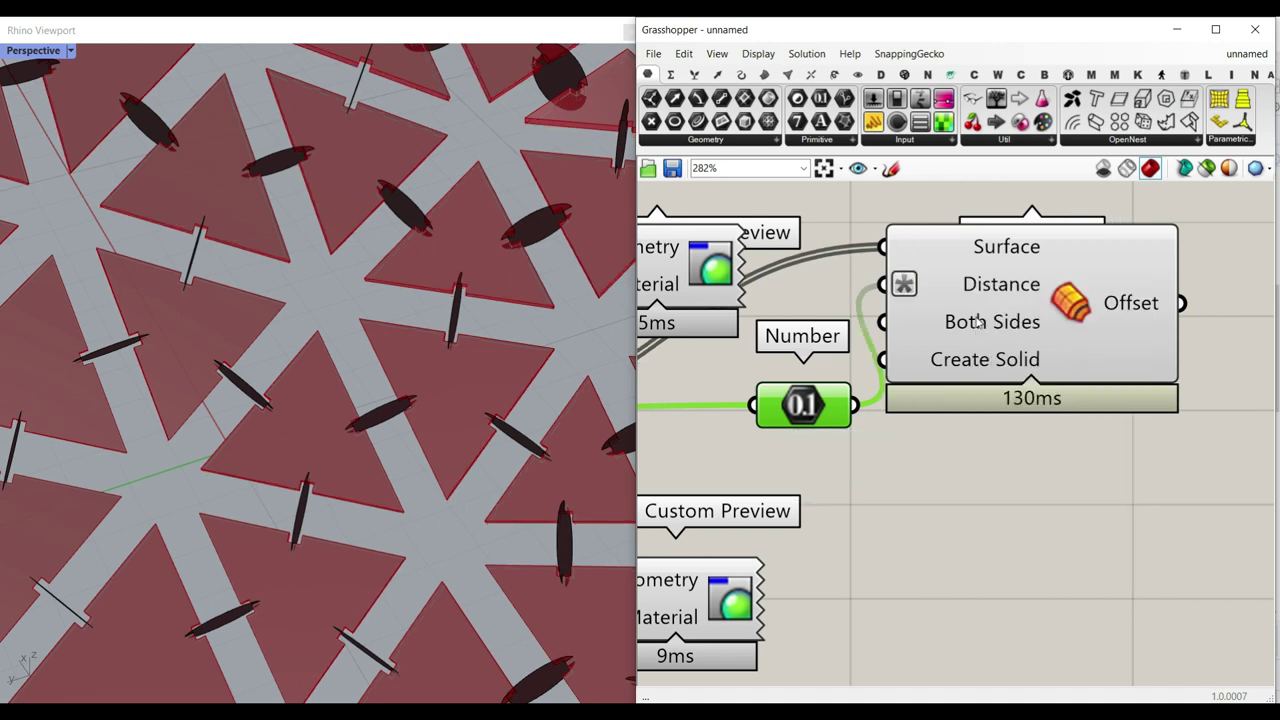
Connect the Number parameter to Offset Surface's Both Sides input and give that input the expression -x/2
left_click_drag(963, 336, 1004, 336)
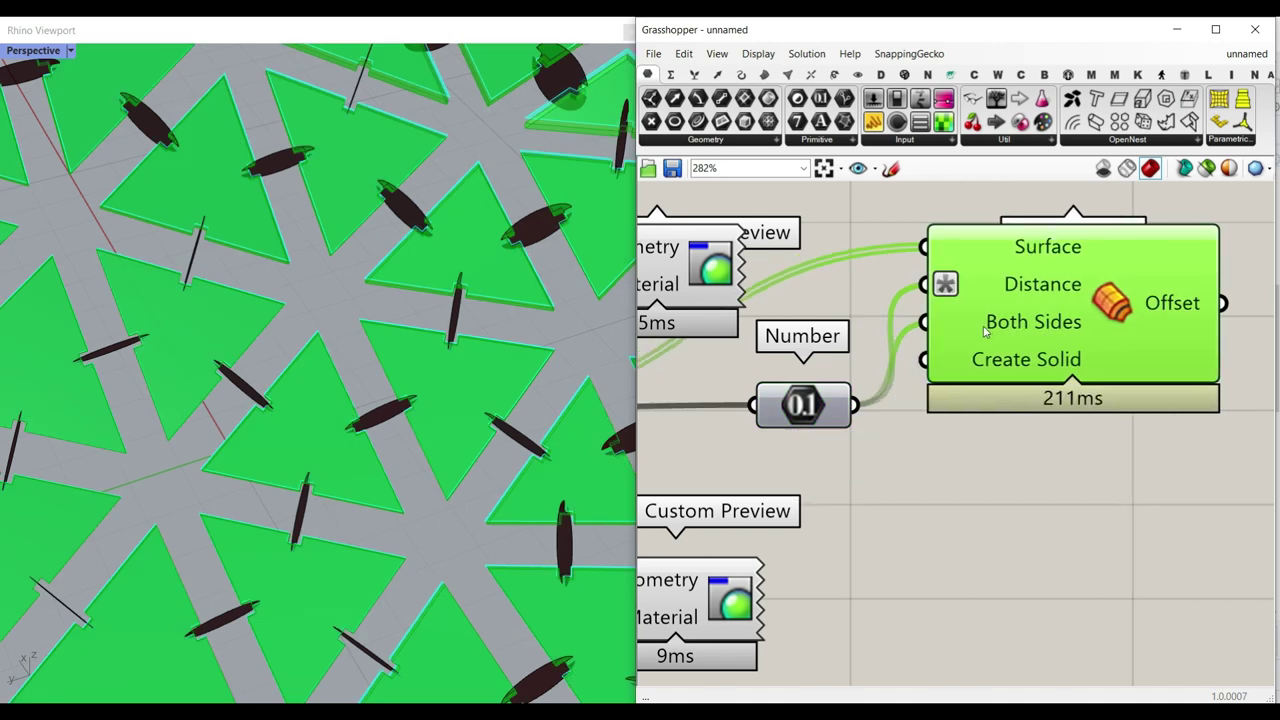
right_click(987, 322)
mouse_move(1018, 474)
left_click(931, 492)
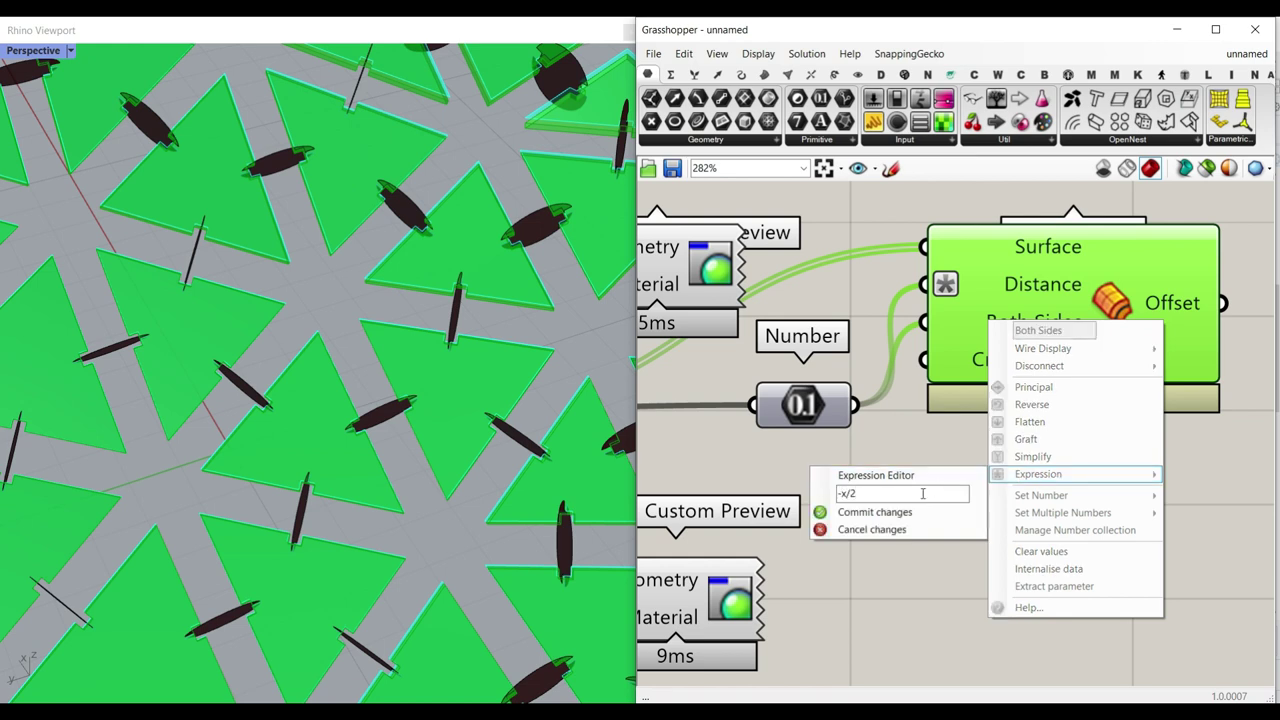
left_click(917, 511)
left_click(909, 480)
Move the cyan Colour Swatch and its Custom Preview beyond Offset Surface and connect Offset to the preview's Geometry
scroll(873, 431, "down", 2)
right_click_drag(816, 400, 934, 401)
scroll(933, 396, "down", 4)
left_click_drag(920, 302, 764, 377)
left_click_drag(888, 358, 1143, 332)
left_click(1096, 361)
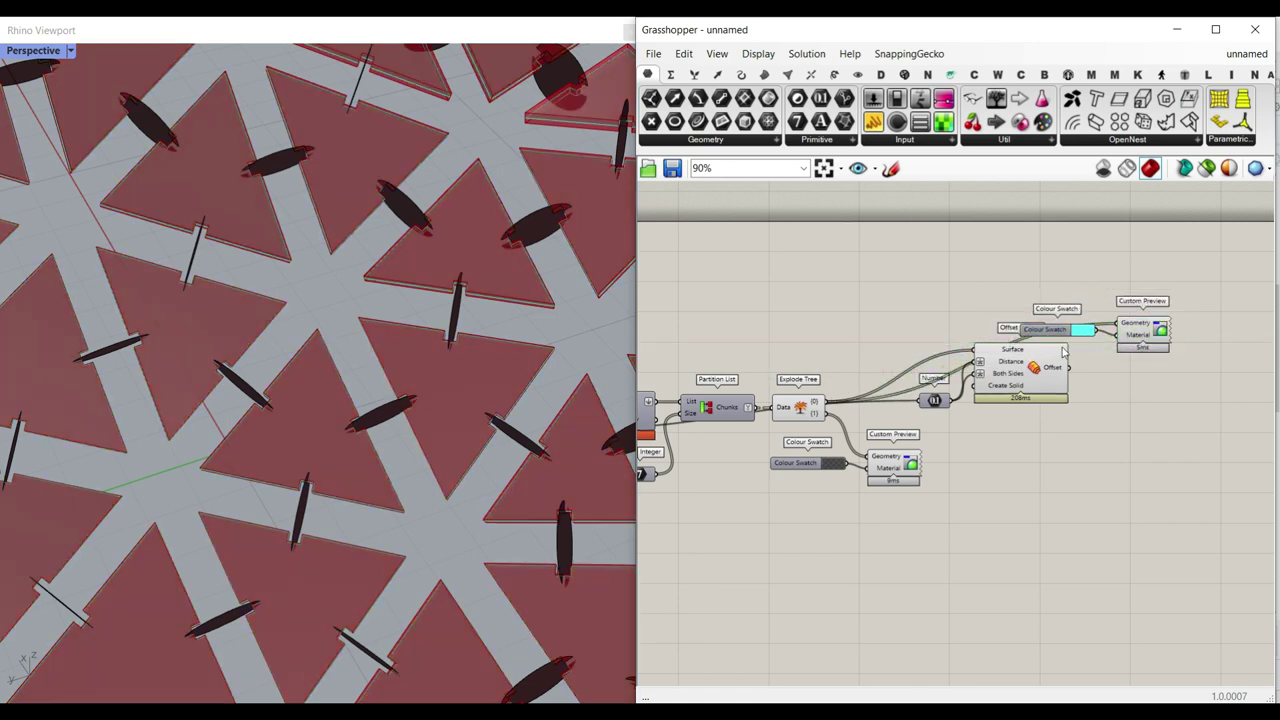
scroll(1063, 351, "up", 4)
left_click_drag(1055, 397, 1070, 383)
left_click_drag(1089, 374, 1164, 302)
left_click(1112, 402)
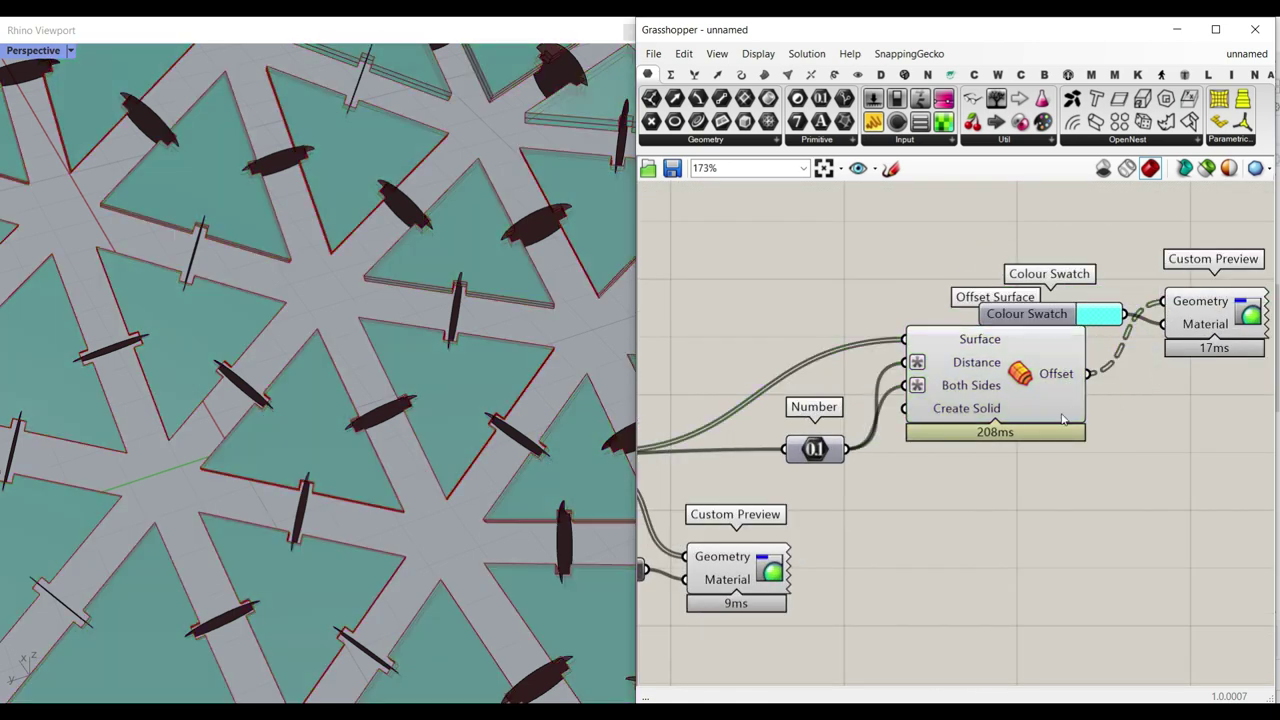
Turn off the viewport preview of the Explode Tree component
left_click(1063, 420)
scroll(1000, 410, "down", 2)
right_click(783, 430)
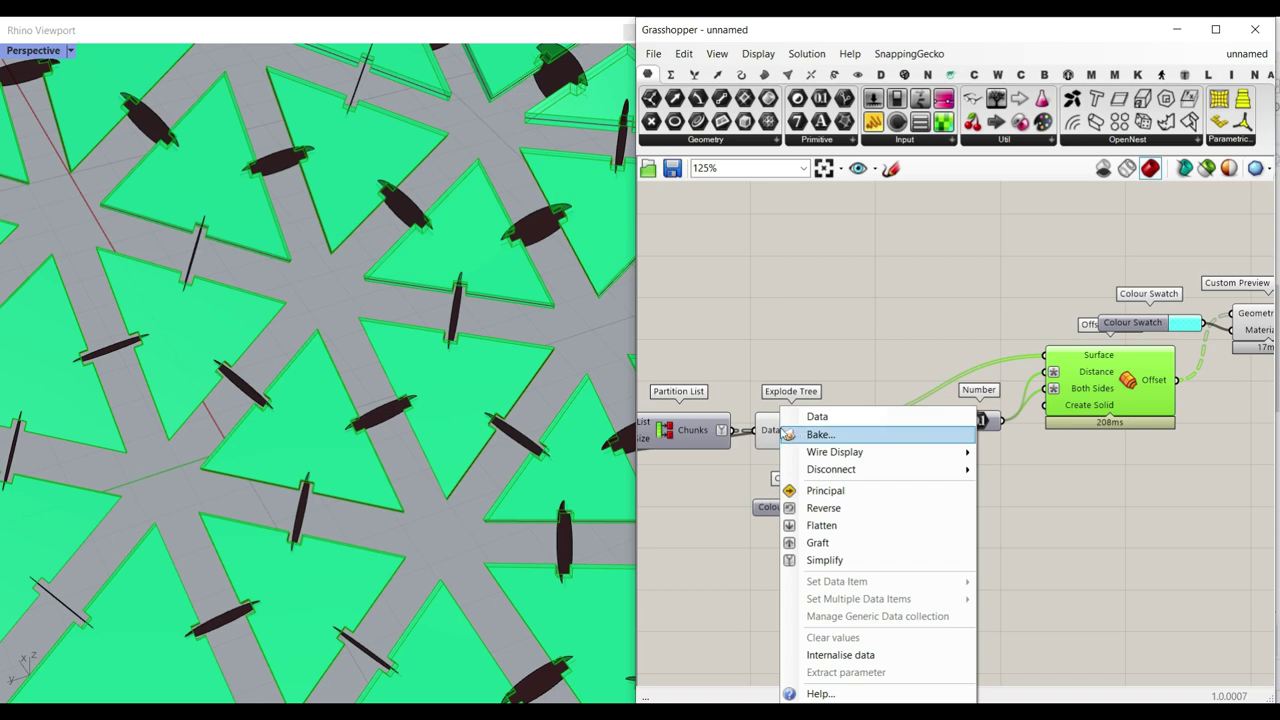
right_click_drag(795, 440, 783, 424)
right_click(783, 410)
left_click(830, 437)
Duplicate the Number, Offset Surface, cyan Colour Swatch and Custom Preview group and place the copy below the original
right_click_drag(584, 393, 530, 288)
scroll(347, 312, "up", 4)
left_click(744, 294)
scroll(744, 294, "down", 1)
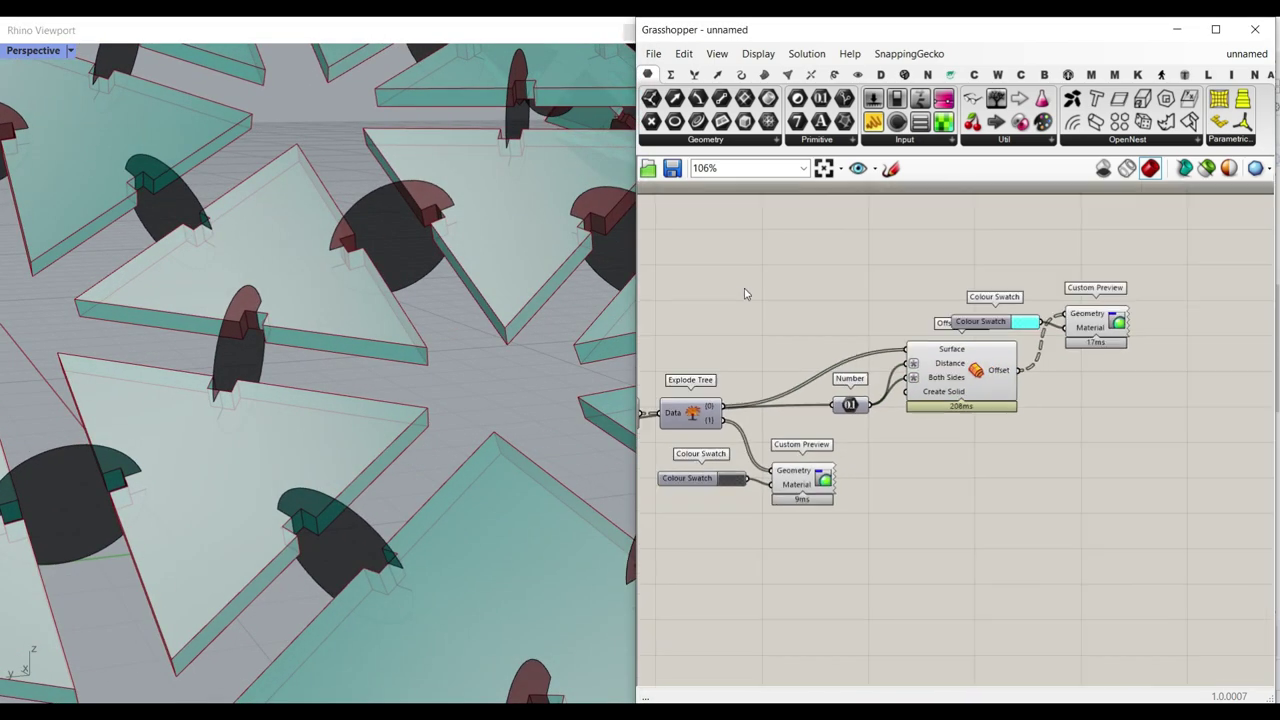
left_click_drag(1146, 330, 838, 416)
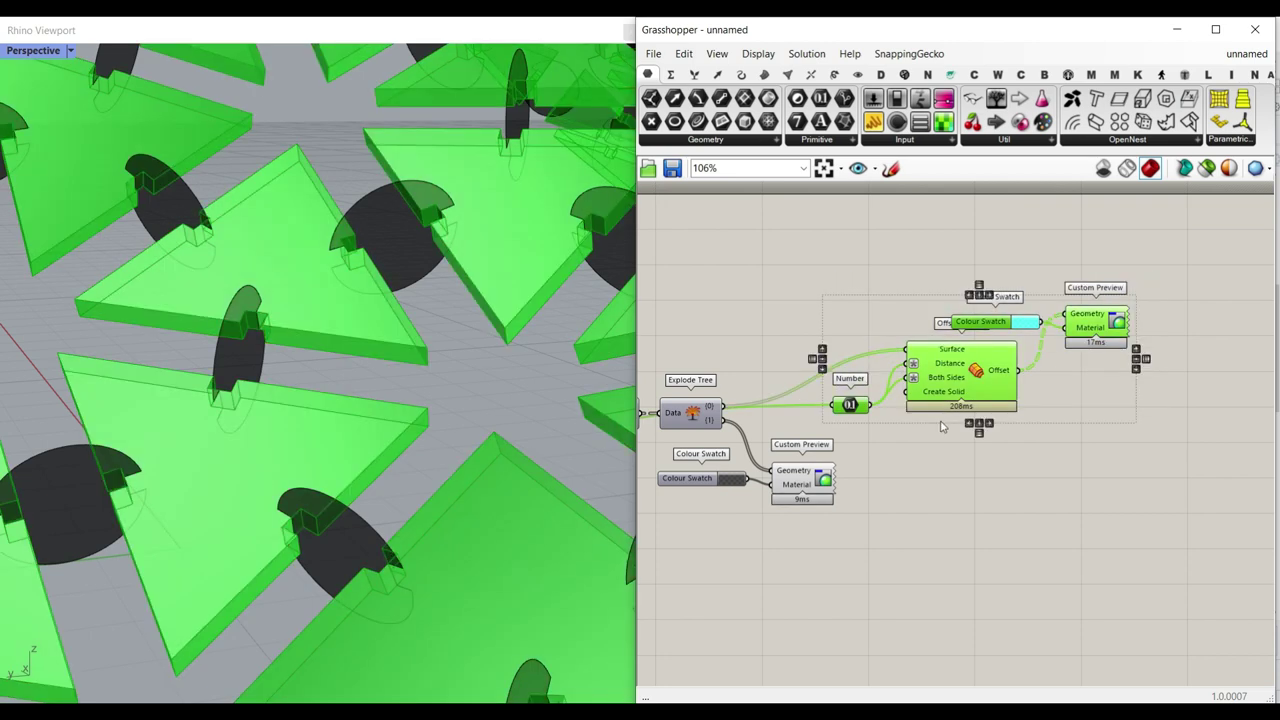
key("ctrl+c")
key("ctrl+v")
left_click_drag(968, 390, 988, 524)
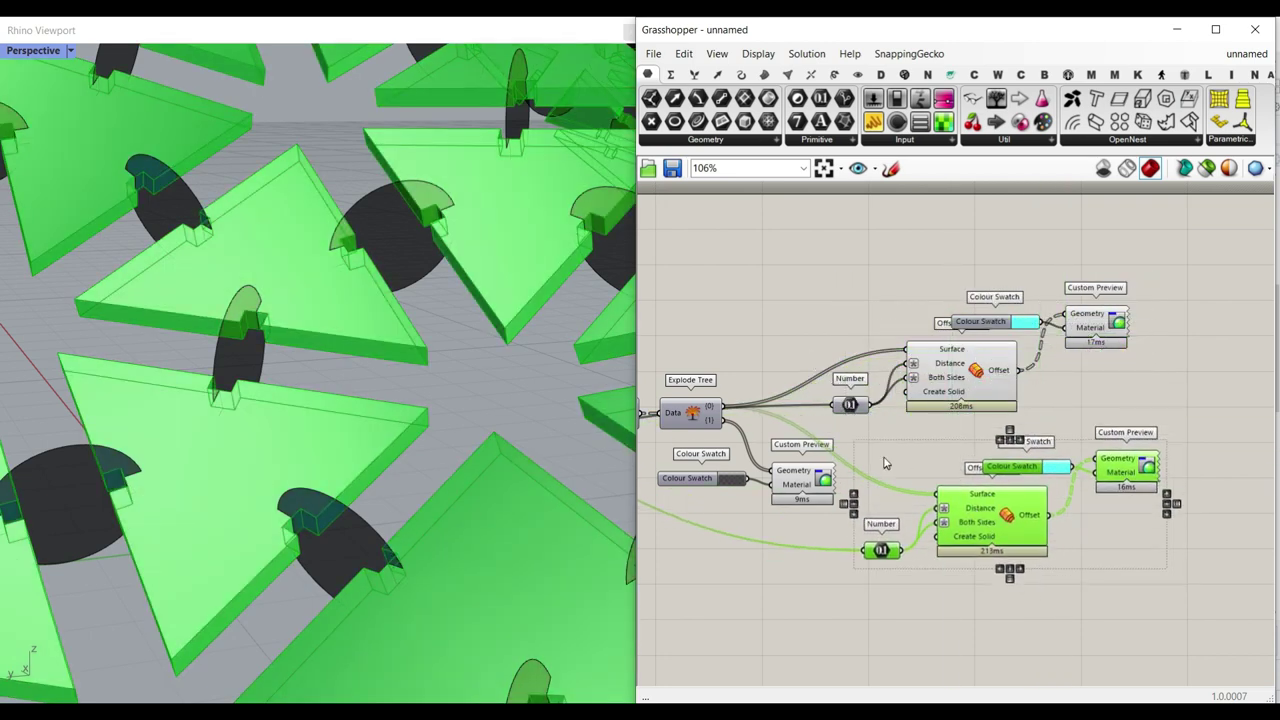
Delete the old Custom Preview that displays Explode Tree's {1} branch
left_click(884, 463)
left_click(797, 484)
key("Delete")
Replace the copied preview's cyan swatch with the black one and connect Explode Tree's {1} output to the copied Offset Surface
left_click_drag(704, 480, 1027, 577)
left_click_drag(1080, 487, 1095, 472)
left_click(1012, 466)
key("Delete")
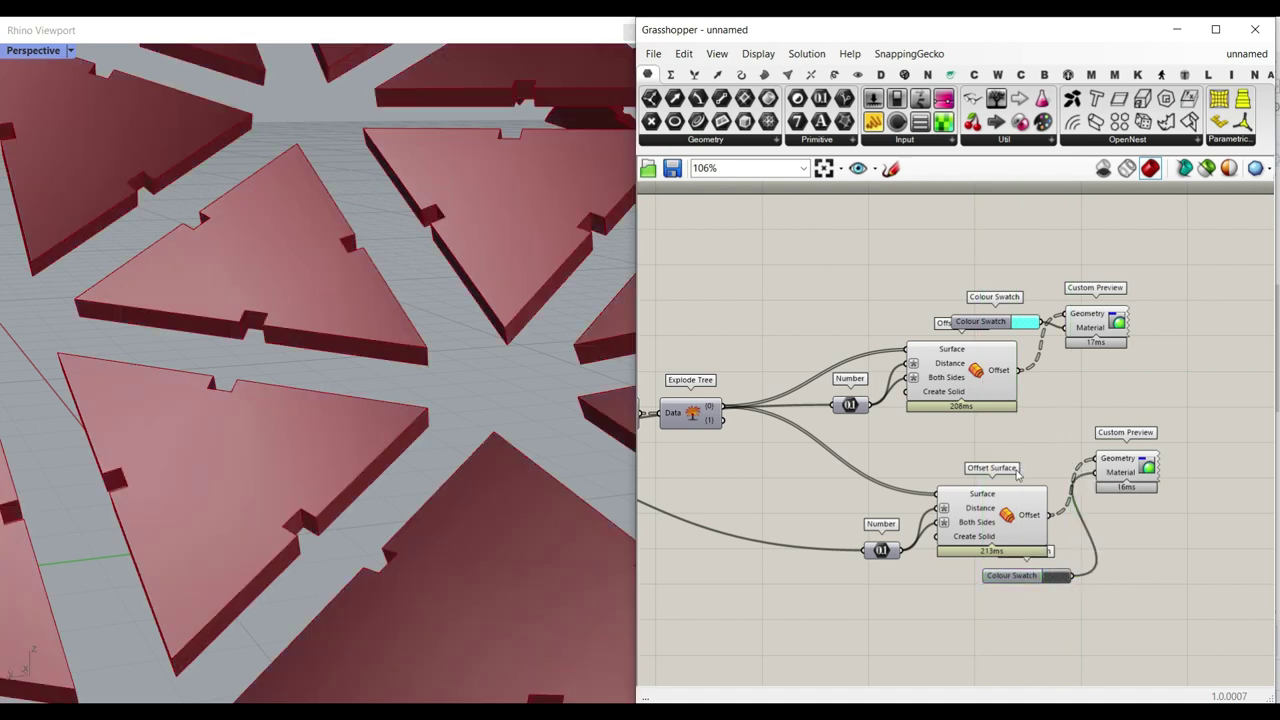
left_click_drag(722, 420, 937, 494)
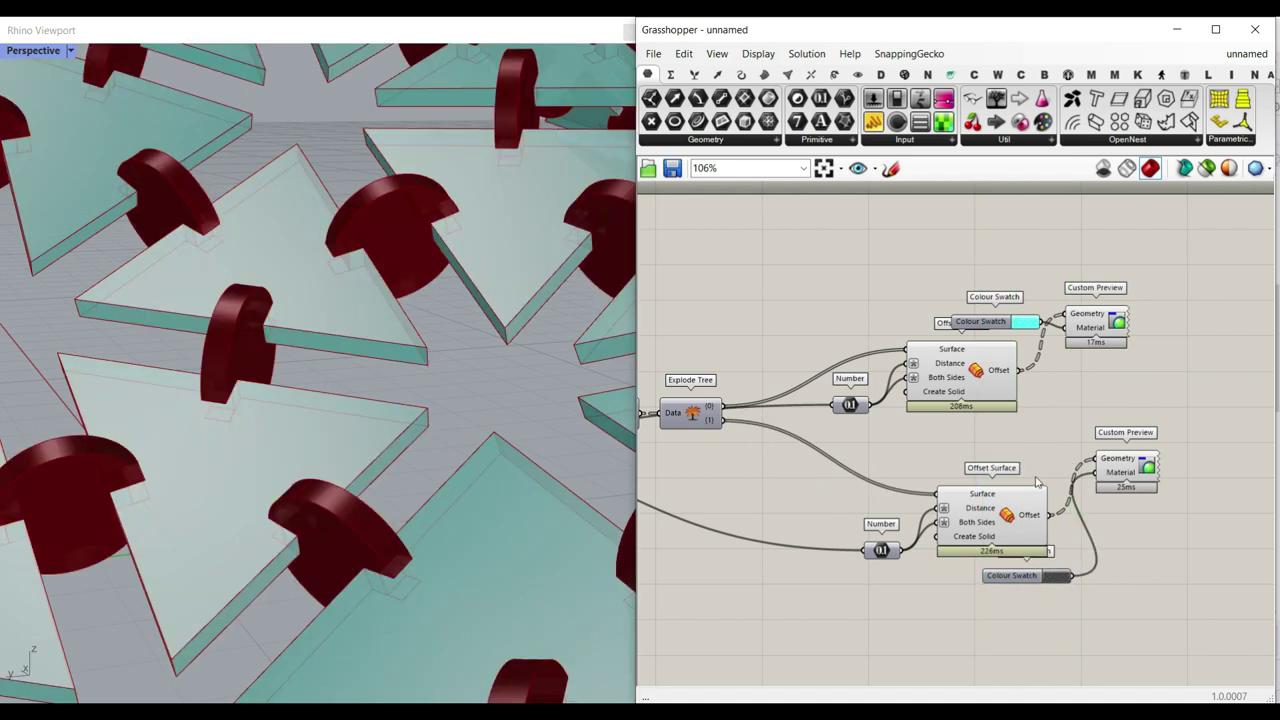
Examine the thickened panels and connectors from several angles, along with the definition that feeds them
right_click_drag(385, 430, 235, 372)
scroll(425, 383, "down", 5)
scroll(235, 372, "up", 5)
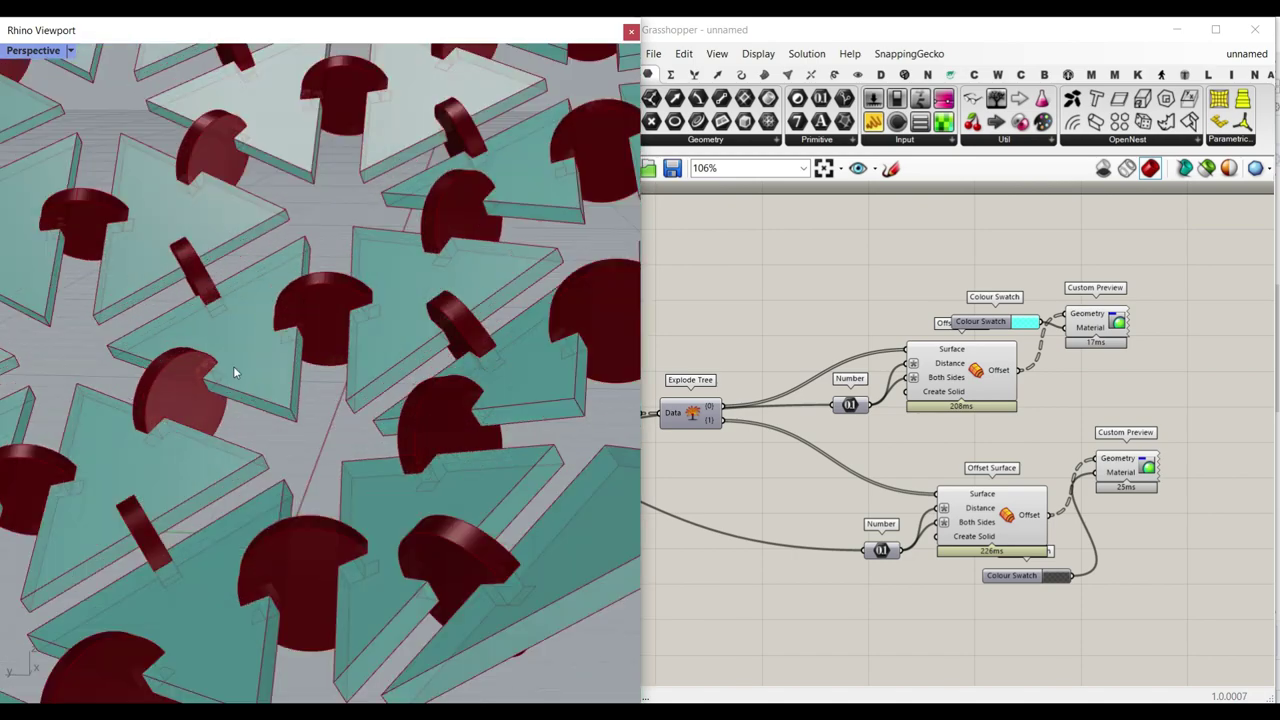
scroll(233, 372, "up", 3)
scroll(456, 439, "down", 8)
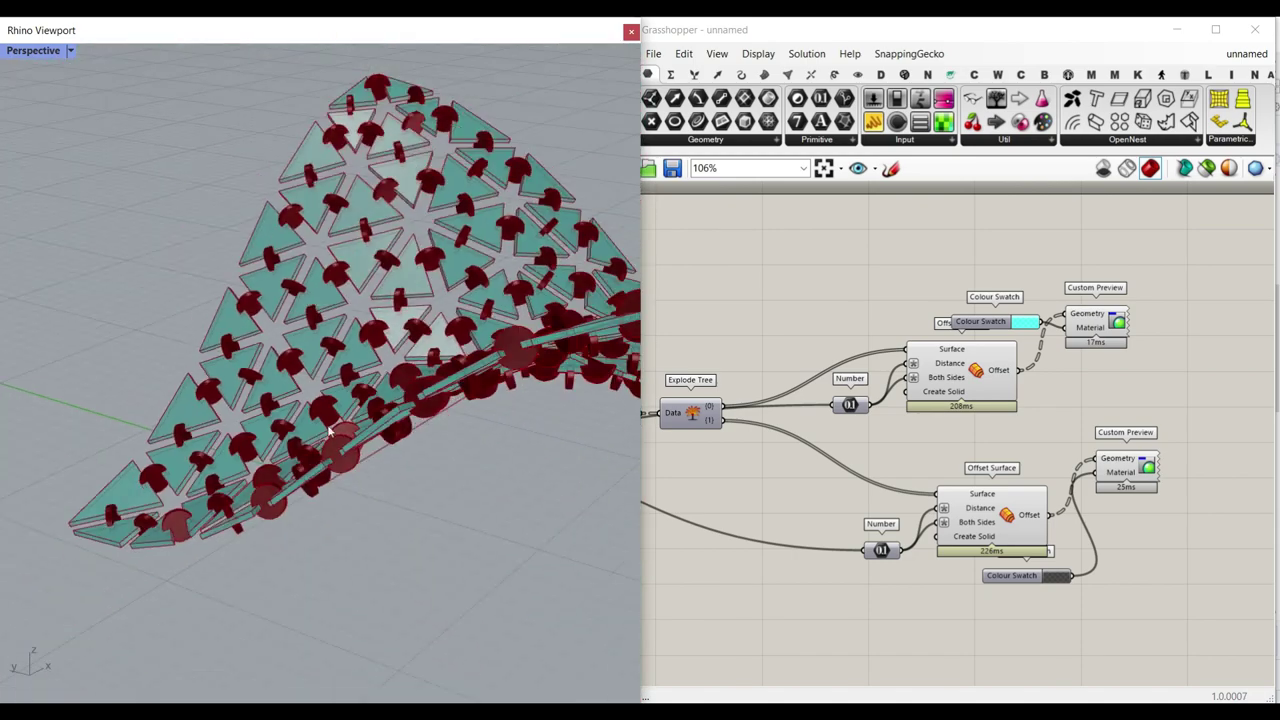
right_click_drag(329, 431, 260, 540)
scroll(331, 432, "down", 5)
right_click_drag(892, 437, 1014, 420)
scroll(1014, 420, "down", 6)
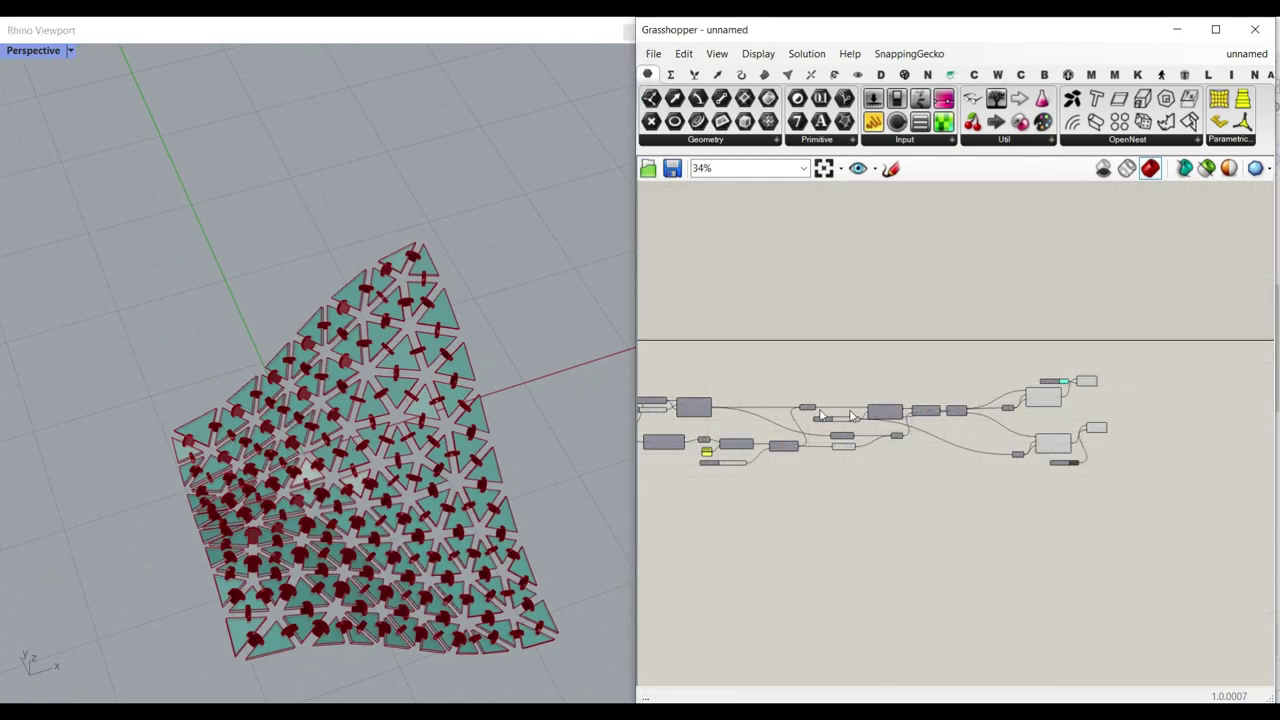
scroll(835, 441, "up", 6)
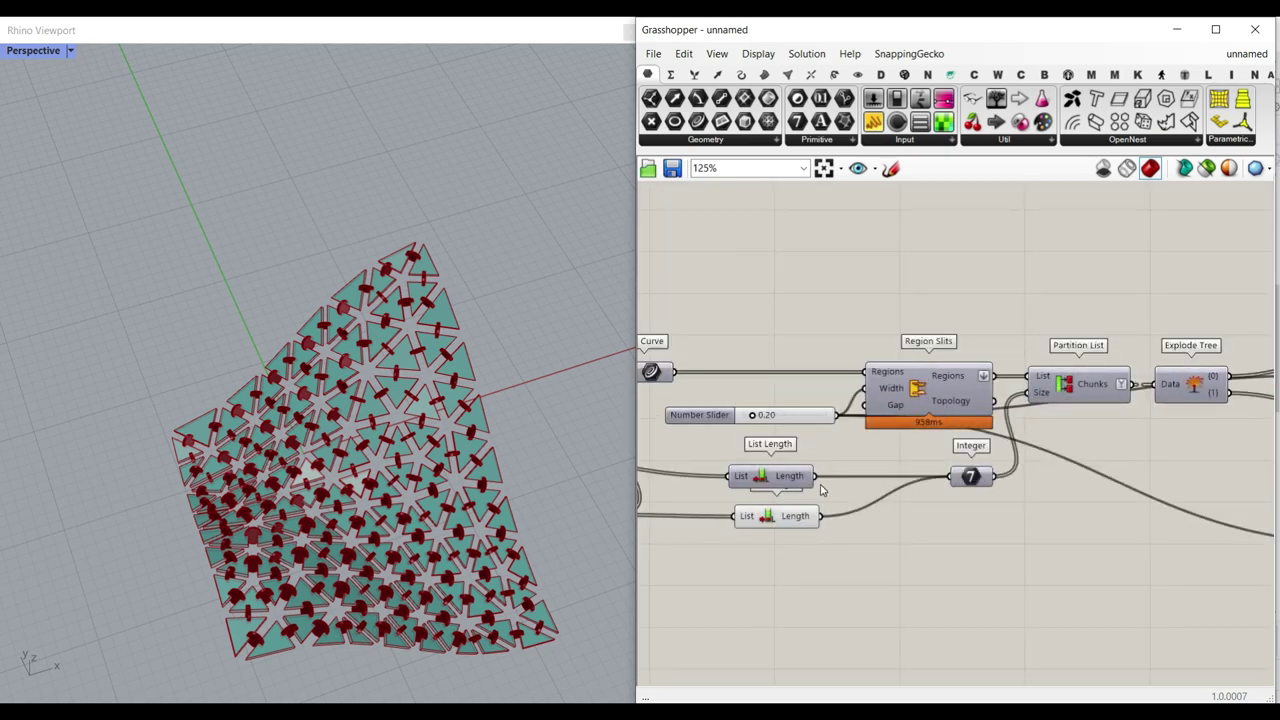
right_click_drag(821, 490, 1011, 465)
scroll(470, 390, "down", 6)
right_click_drag(470, 390, 321, 326)
scroll(384, 460, "up", 7)
scroll(335, 484, "up", 5)
scroll(328, 383, "up", 6)
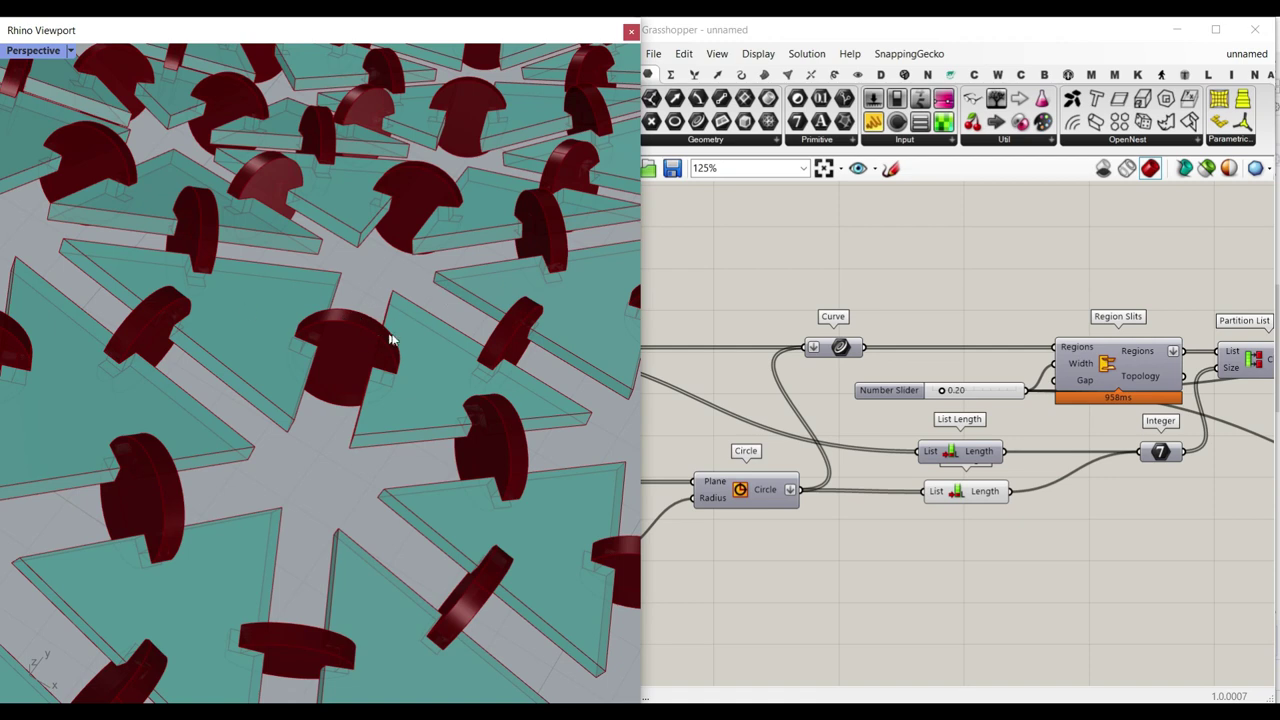
Feed the Mesh parameter from Triangulate's Mesh output instead of the remesher's Triangulation output
scroll(882, 397, "down", 4)
right_click_drag(882, 397, 1110, 385)
right_click_drag(790, 389, 847, 425)
scroll(847, 429, "up", 3)
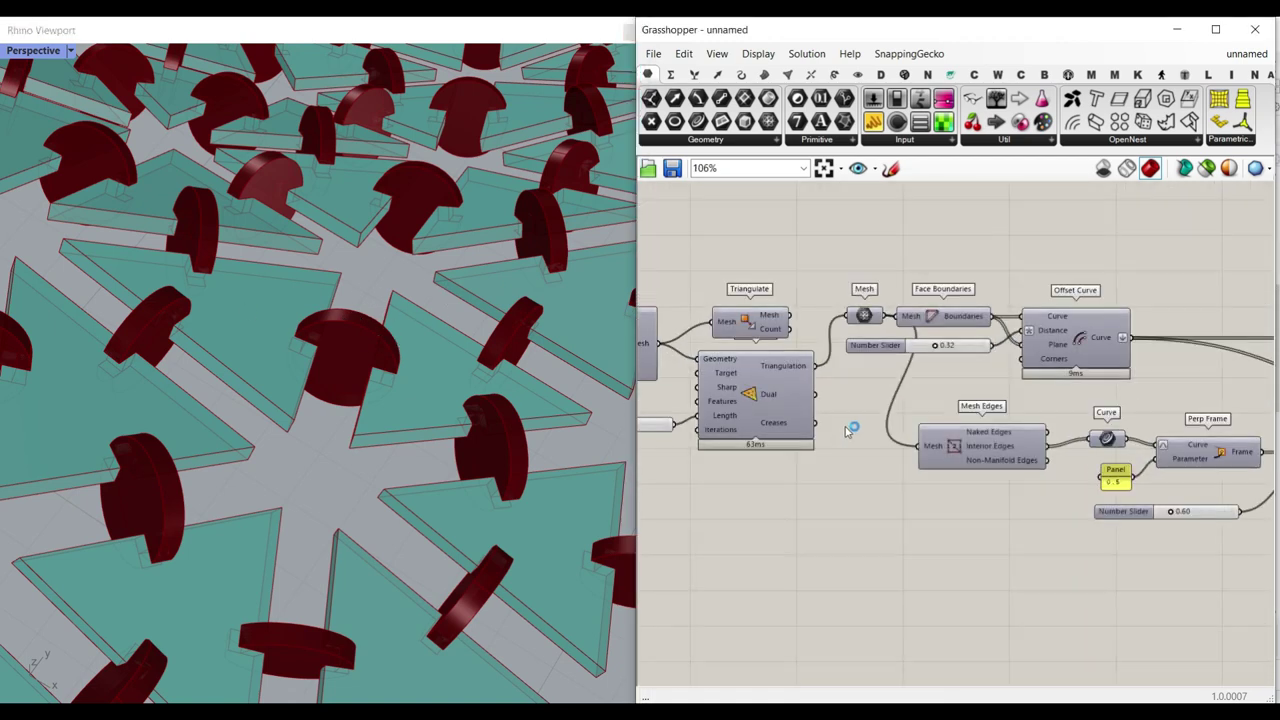
scroll(846, 430, "up", 3)
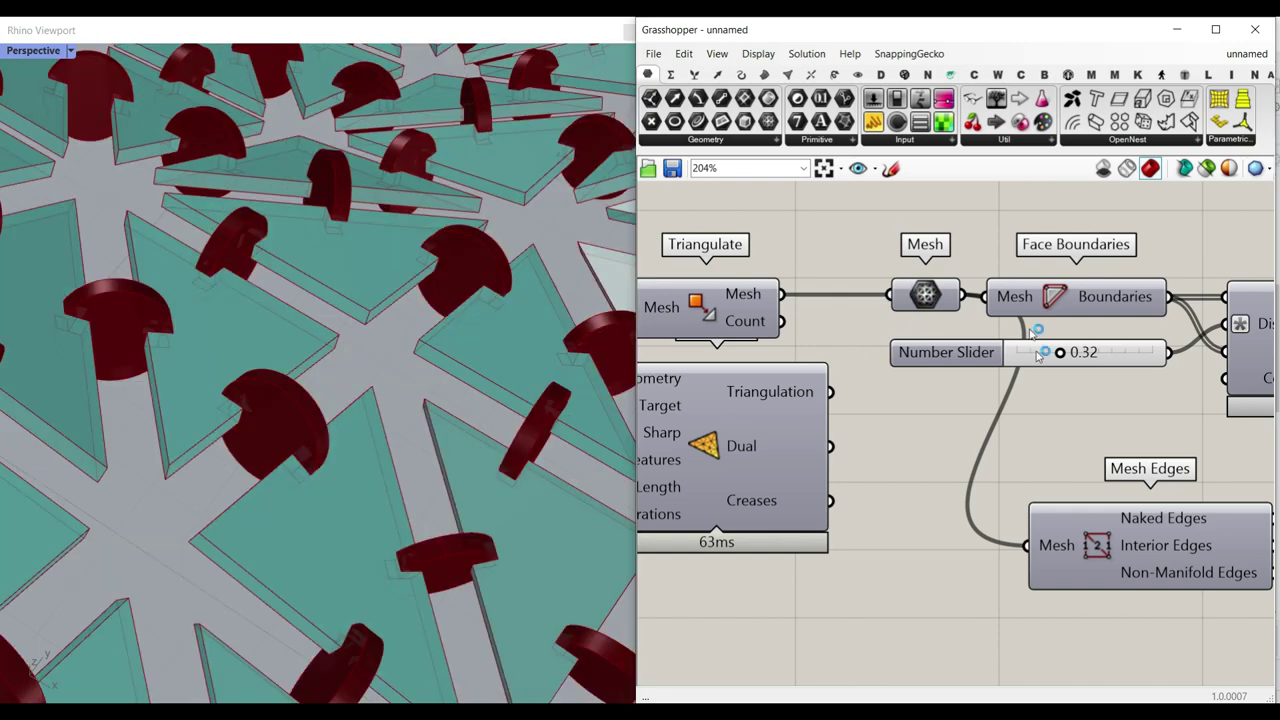
Set the slider driving Offset Curve's Distance to 0.2
scroll(471, 340, "down", 5)
right_click_drag(458, 349, 351, 407)
scroll(420, 420, "down", 4)
scroll(333, 490, "up", 7)
right_click_drag(329, 500, 375, 315)
right_click_drag(1064, 379, 889, 400)
scroll(920, 385, "up", 3)
double_click(929, 368)
type("0.2")
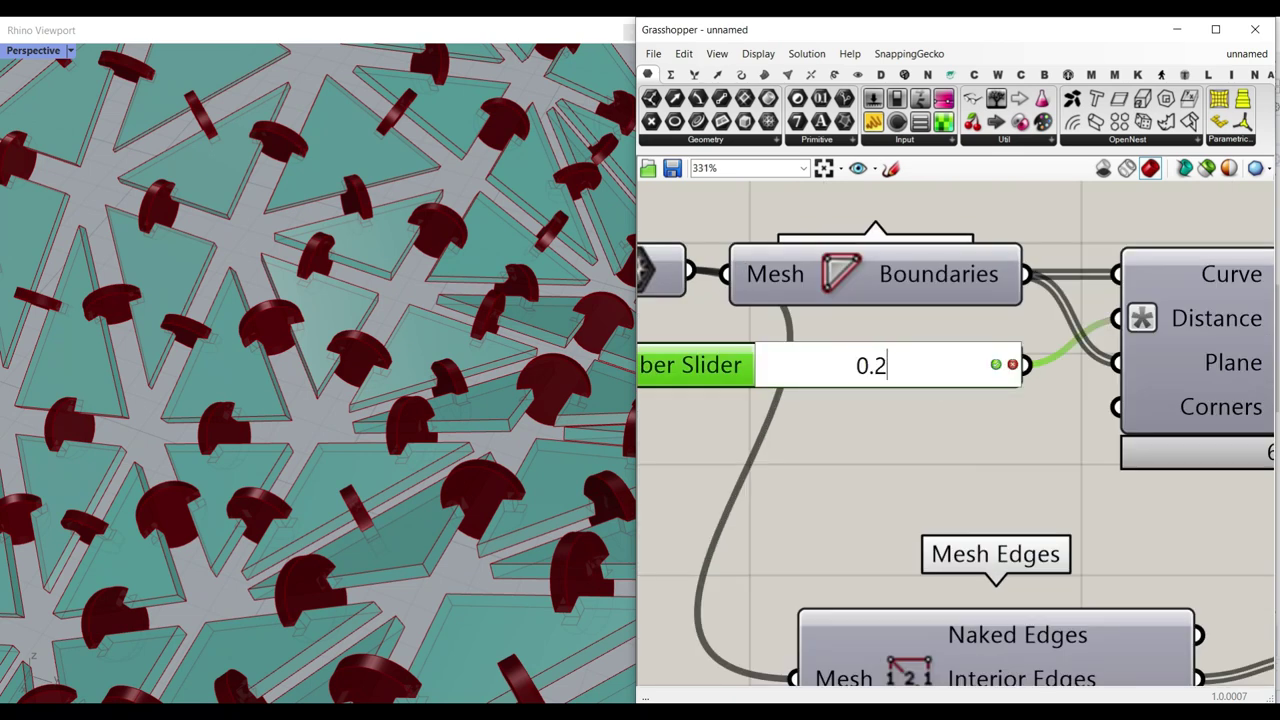
key("Return")
Set the slider driving the connector Circle's Radius to 0.8
scroll(1009, 451, "down", 5)
scroll(1036, 489, "up", 3)
scroll(1036, 489, "up", 5)
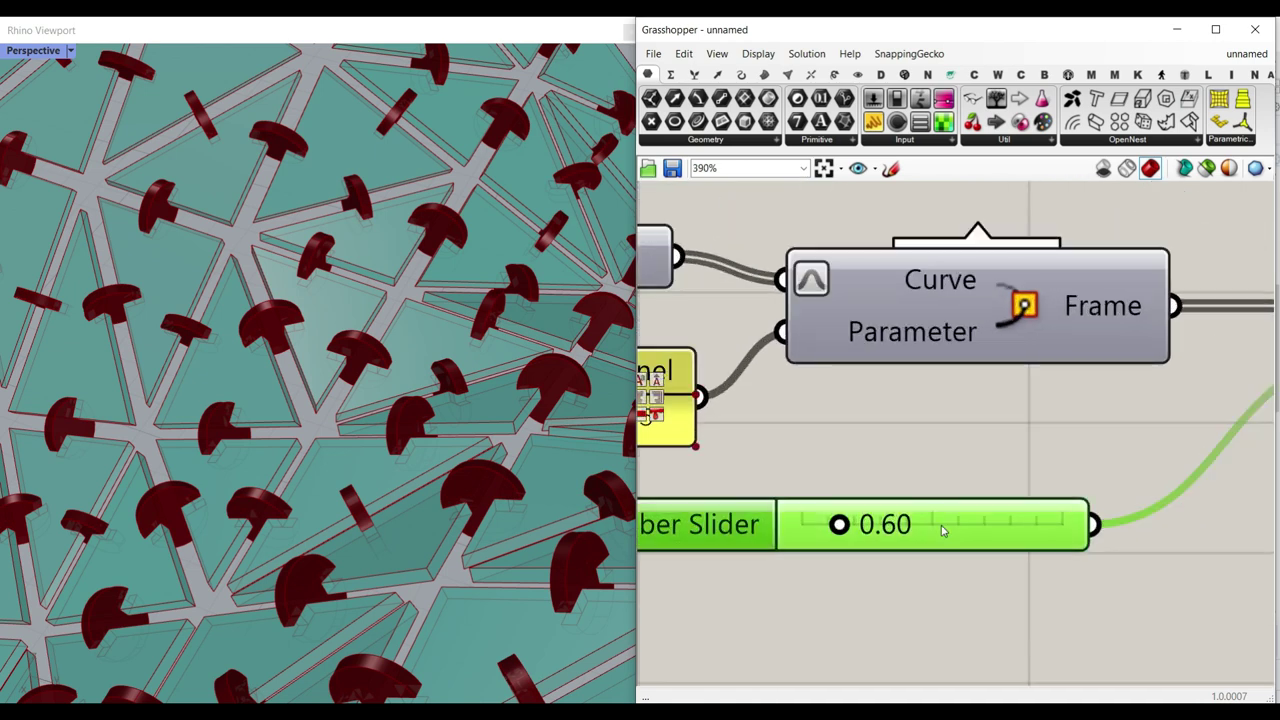
double_click(941, 525)
type("0.")
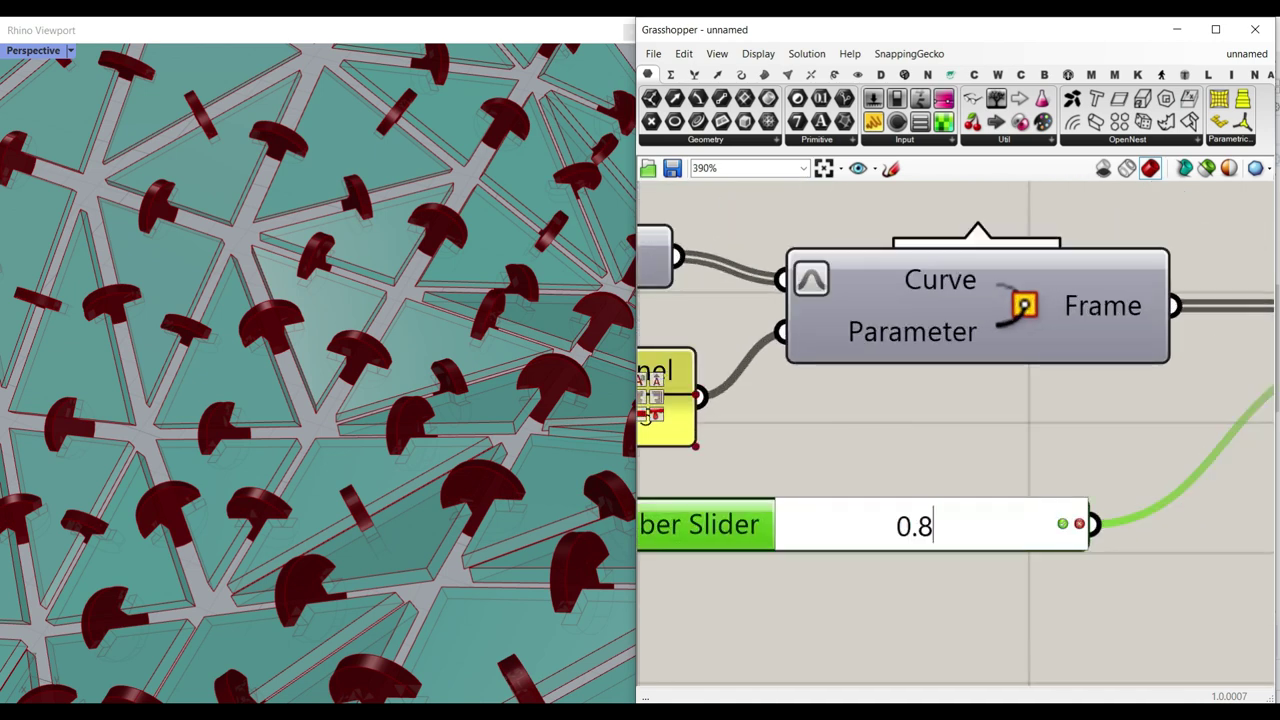
type("8")
key("Return")
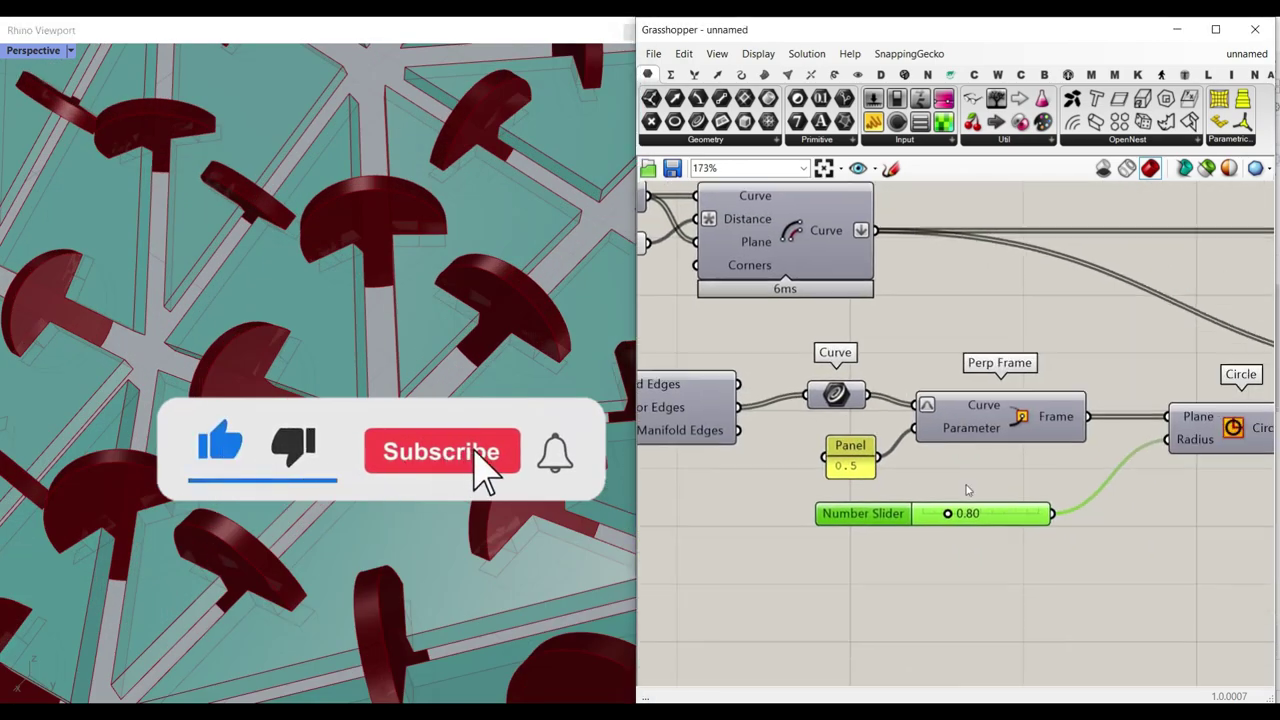
Set the slider driving the connector Circle's Radius to 0.5
scroll(985, 511, "up", 5)
double_click(990, 515)
type("0.5")
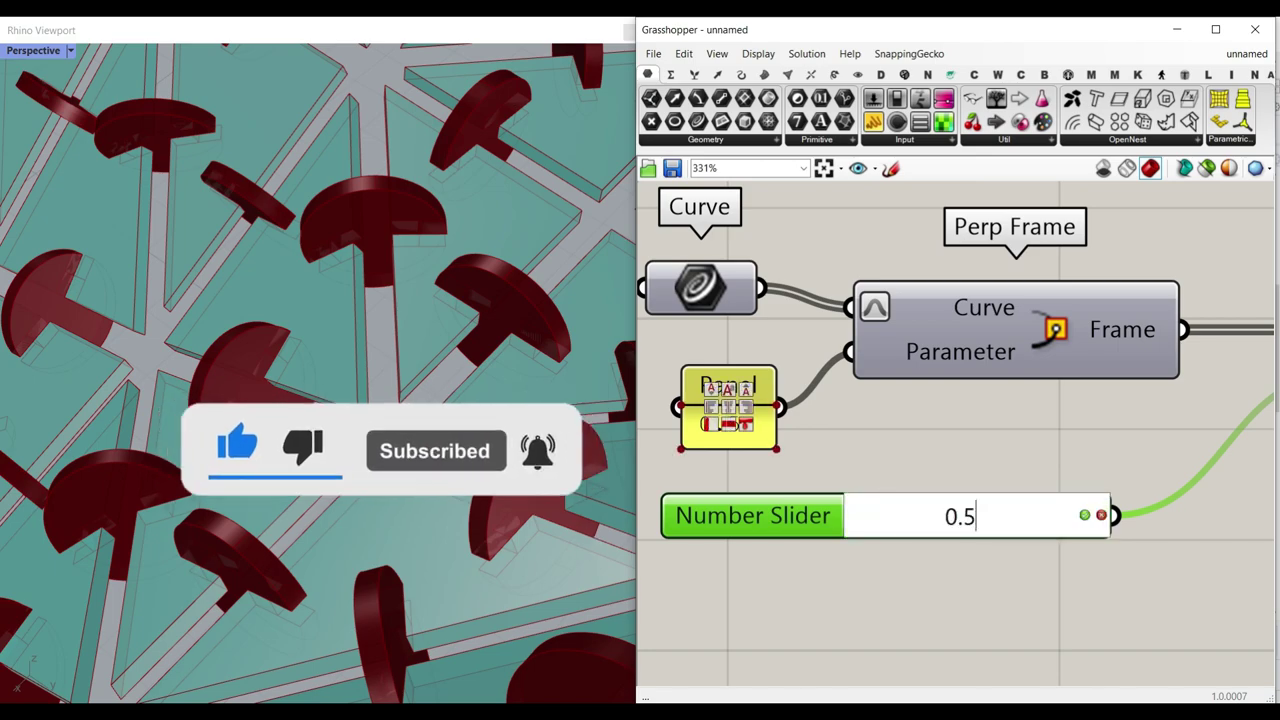
key("Return")
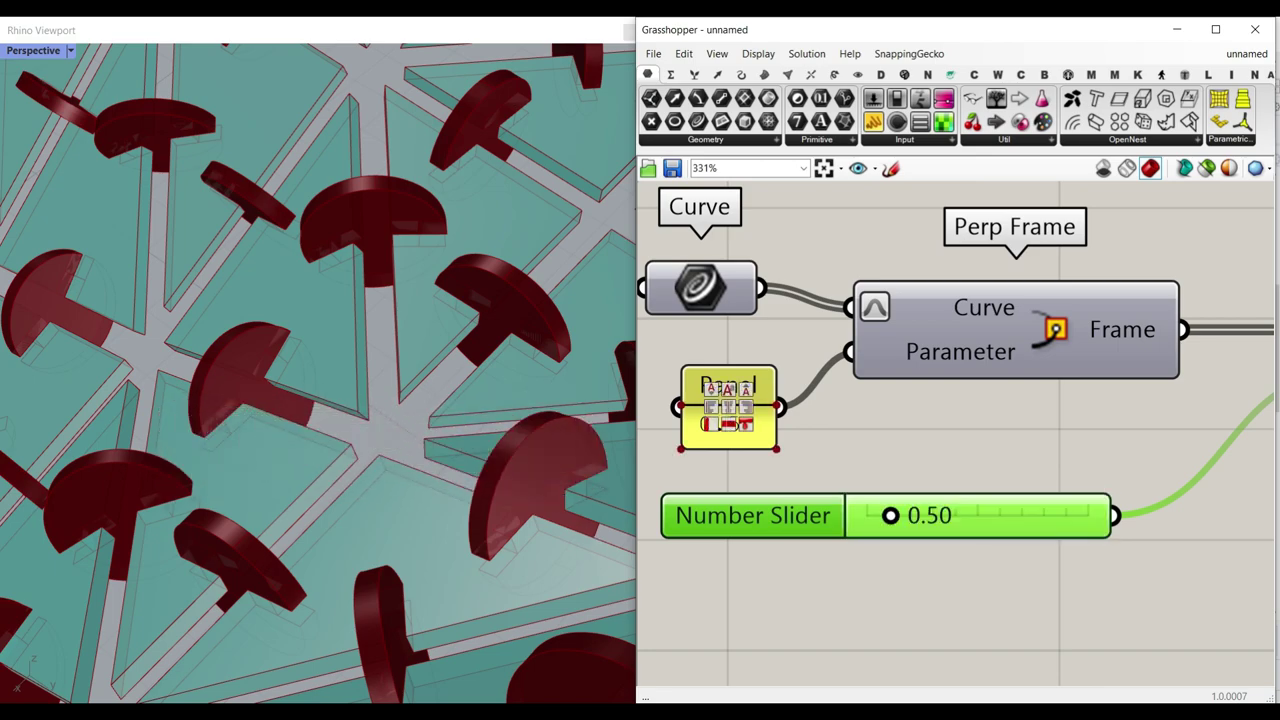
Bake the panels from Explode Tree's {0} output onto Layer 01
scroll(427, 343, "down", 5)
right_click_drag(427, 343, 308, 515)
scroll(377, 443, "up", 5)
scroll(291, 444, "down", 5)
scroll(298, 466, "down", 5)
scroll(790, 420, "down", 8)
right_click_drag(1250, 372, 848, 401)
scroll(813, 382, "up", 8)
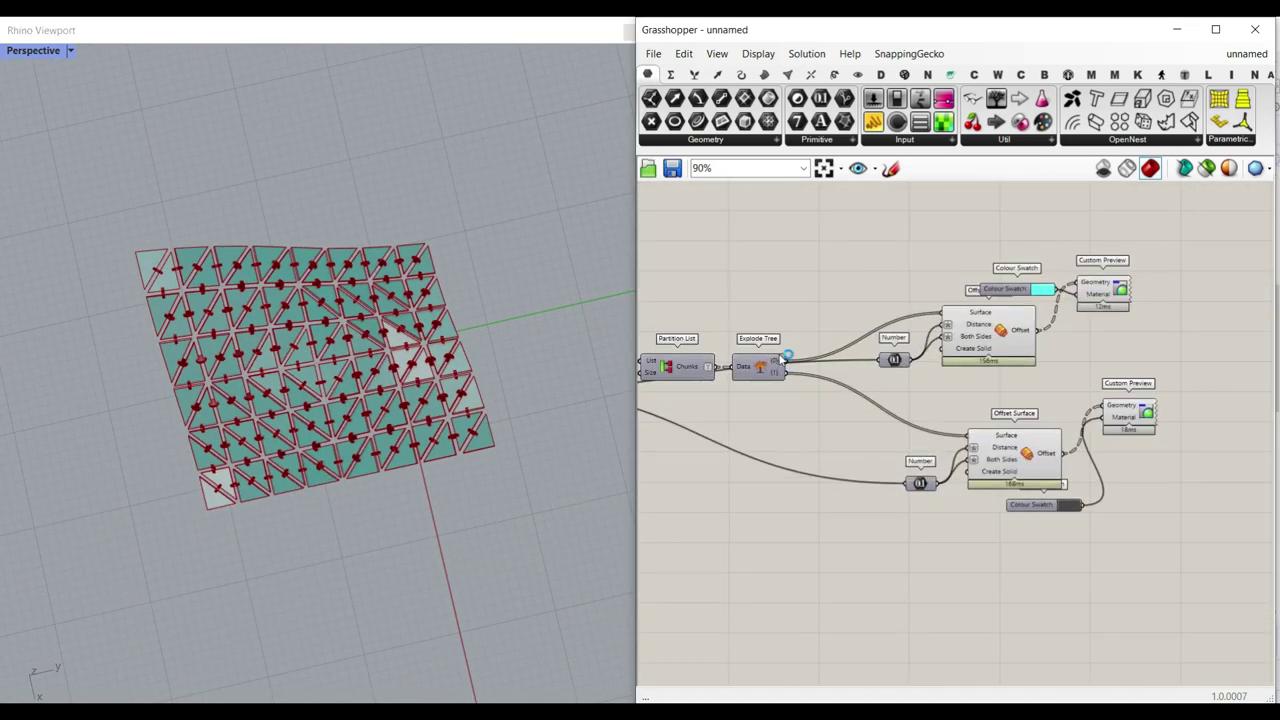
right_click(760, 372)
left_click(800, 388)
left_click(765, 284)
left_click(790, 553)
Bake the connectors from Explode Tree's {1} output onto Layer 02
right_click(760, 415)
left_click(790, 443)
left_click(763, 345)
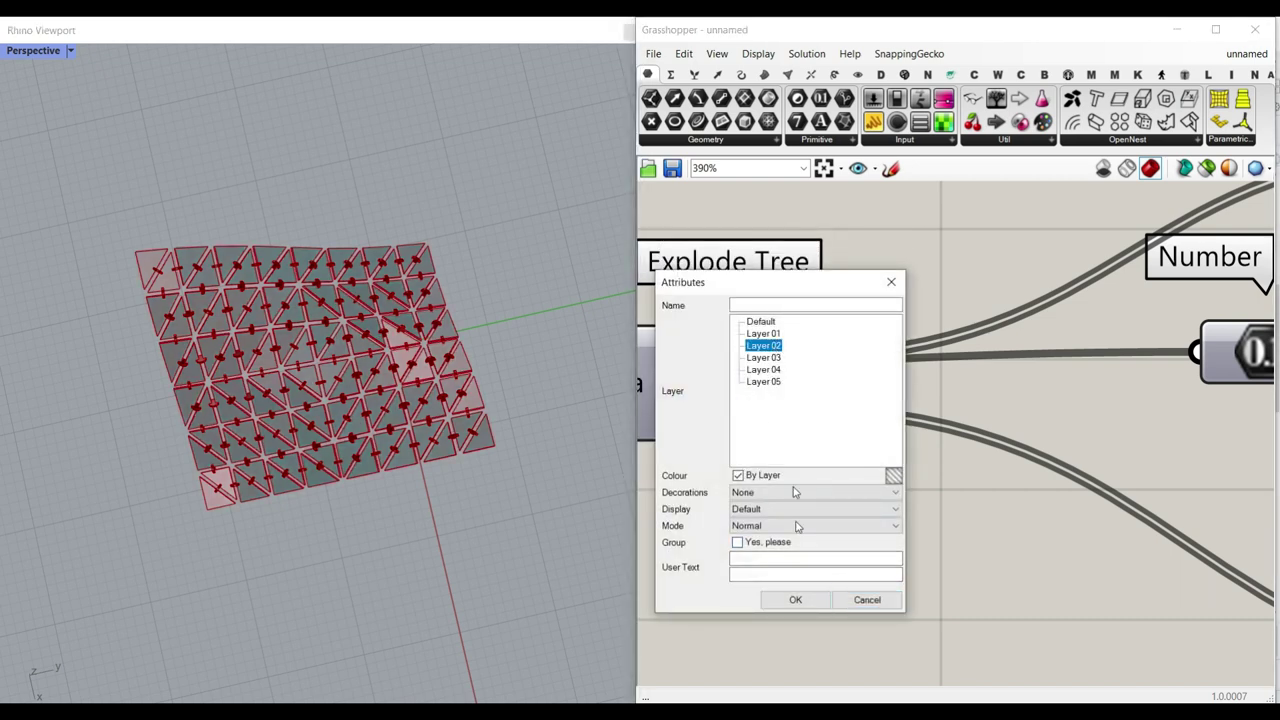
left_click(795, 599)
Minimise Grasshopper to inspect the baked panels and connectors up close, and undo both bakes
left_click(1177, 29)
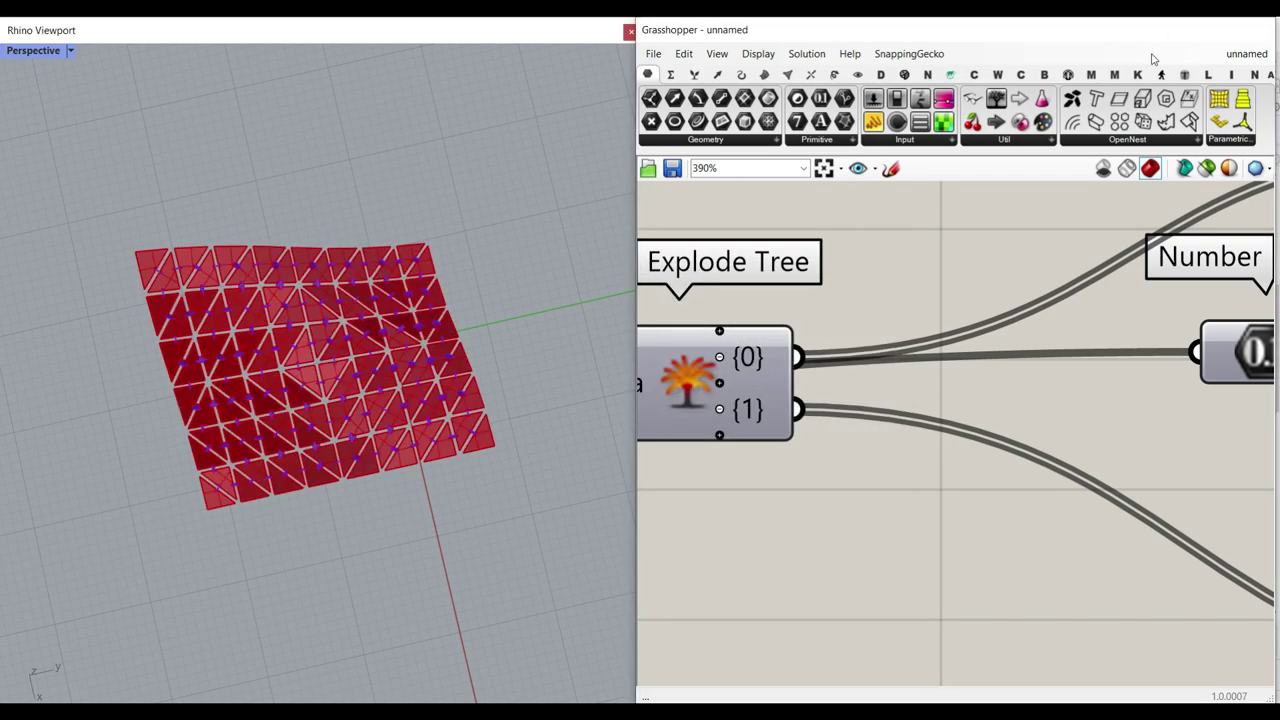
right_click_drag(430, 390, 365, 471)
scroll(318, 448, "up", 8)
scroll(351, 386, "up", 10)
scroll(288, 470, "down", 5)
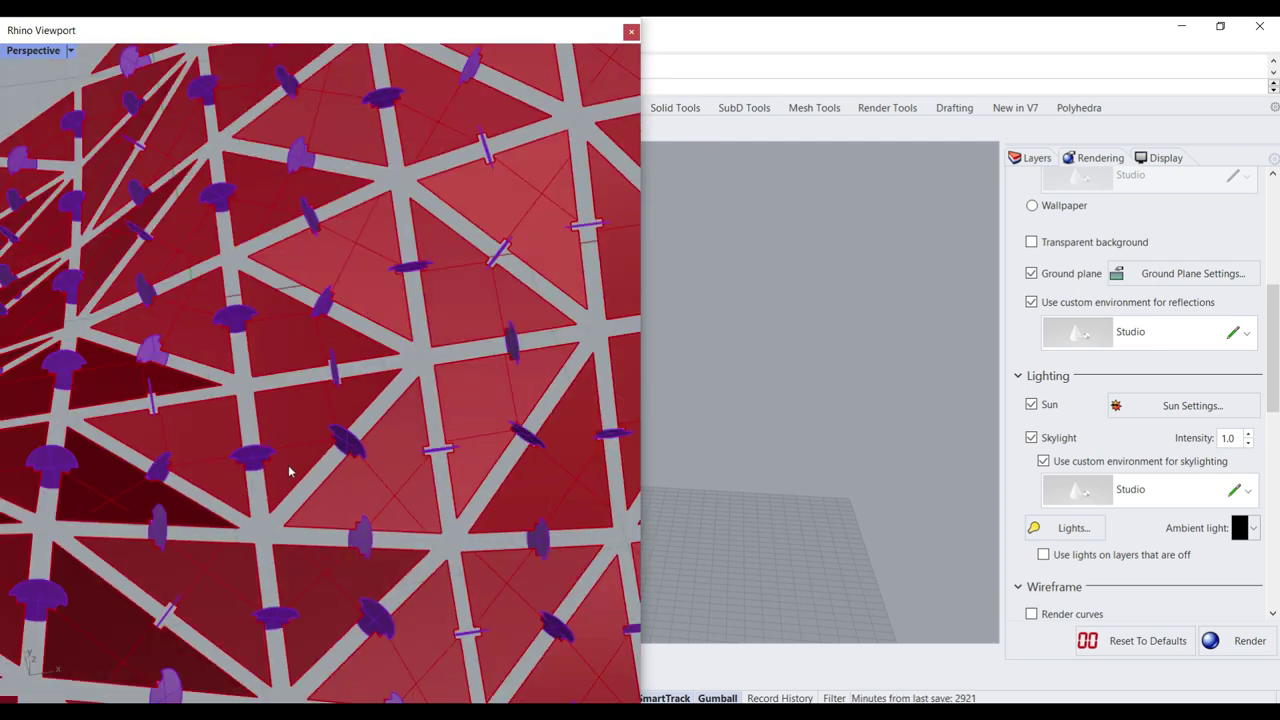
key("ctrl+z")
key("ctrl+z")
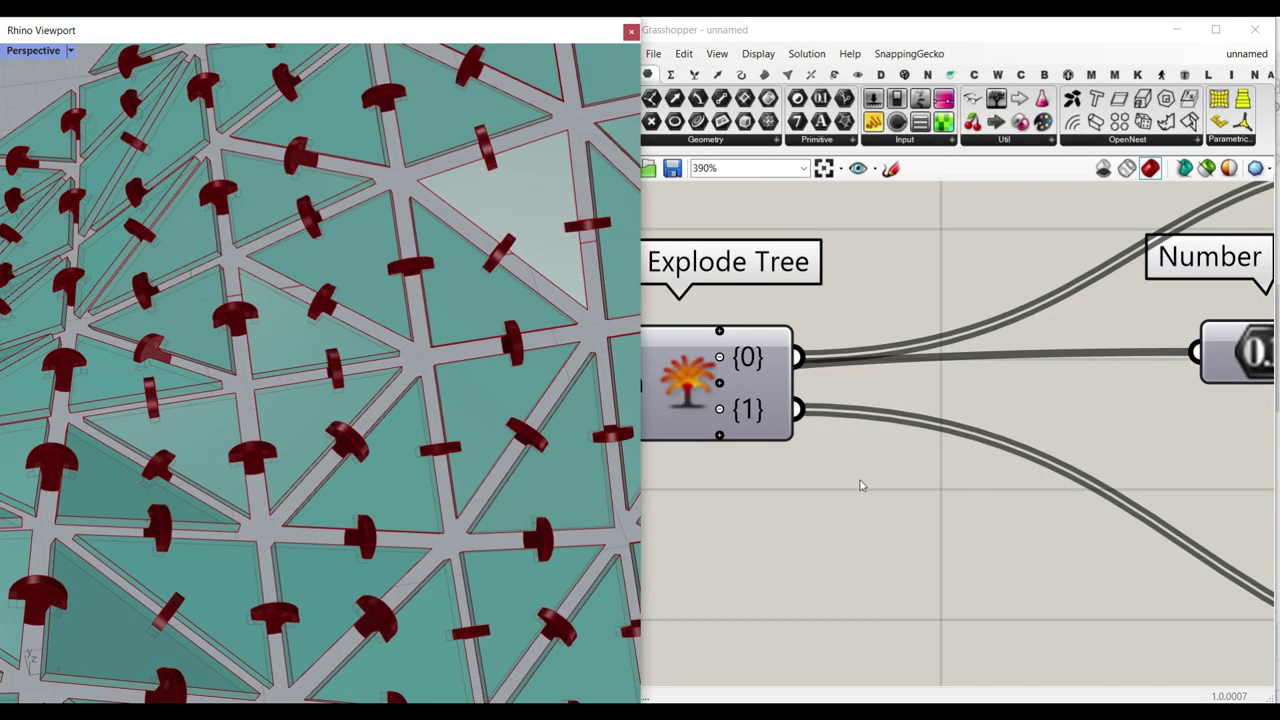
Examine the previewed panels and circular connectors over the whole surface from another angle
scroll(860, 485, "down", 5)
scroll(530, 414, "down", 5)
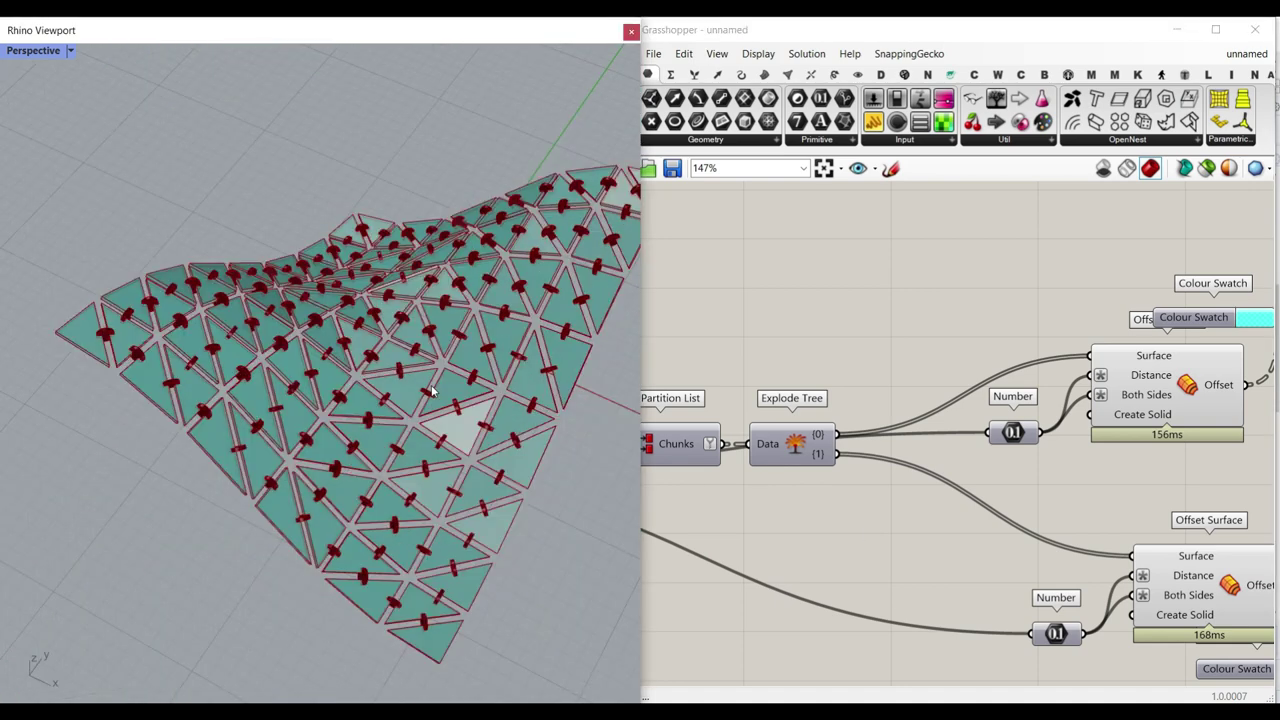
right_click_drag(325, 404, 458, 455)
scroll(458, 455, "up", 10)
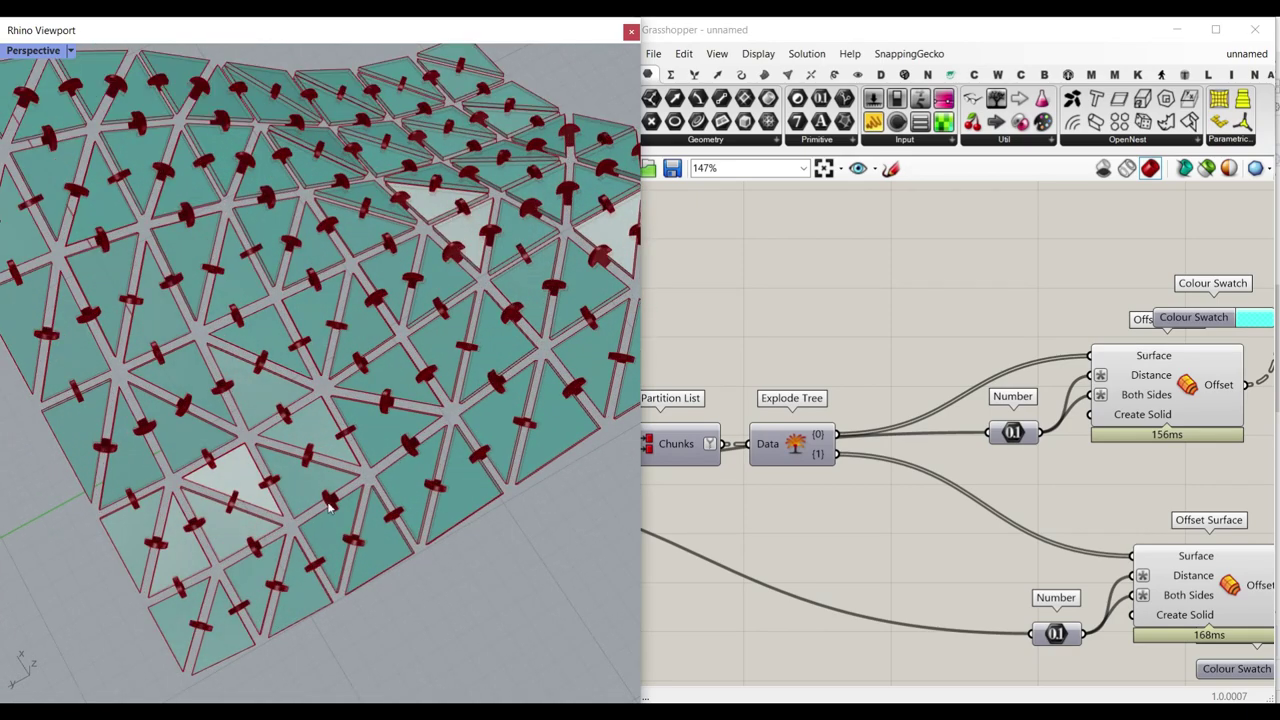